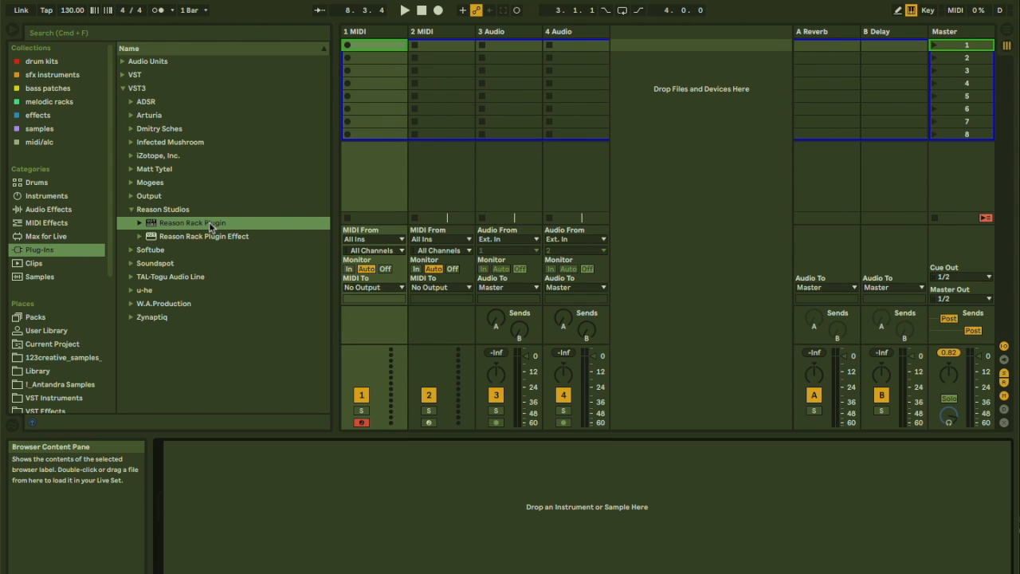
Load Reason Rack Plugin onto the first MIDI track and review the Plug-Ins preferences.
double_click(212, 226)
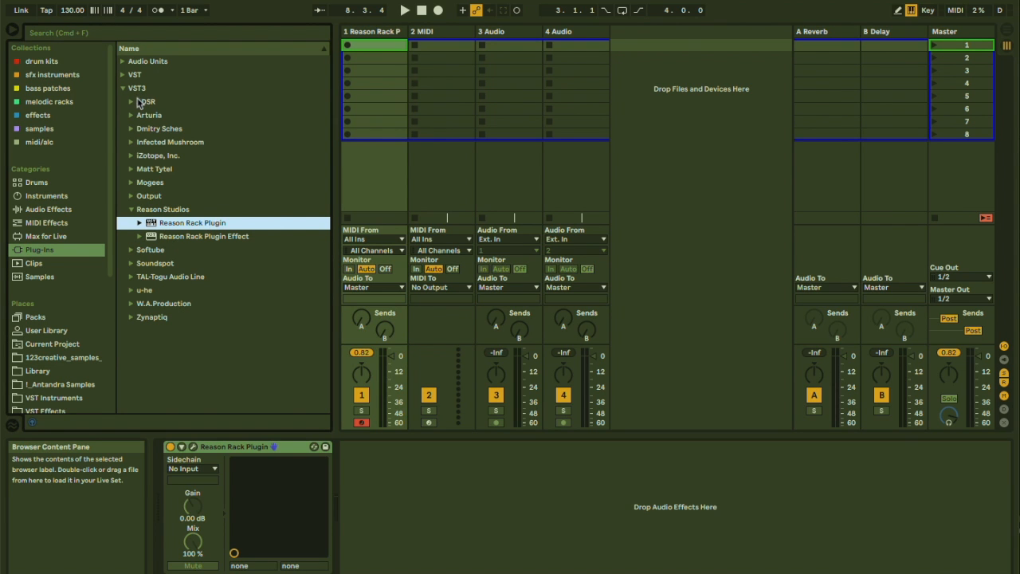
key("super+comma")
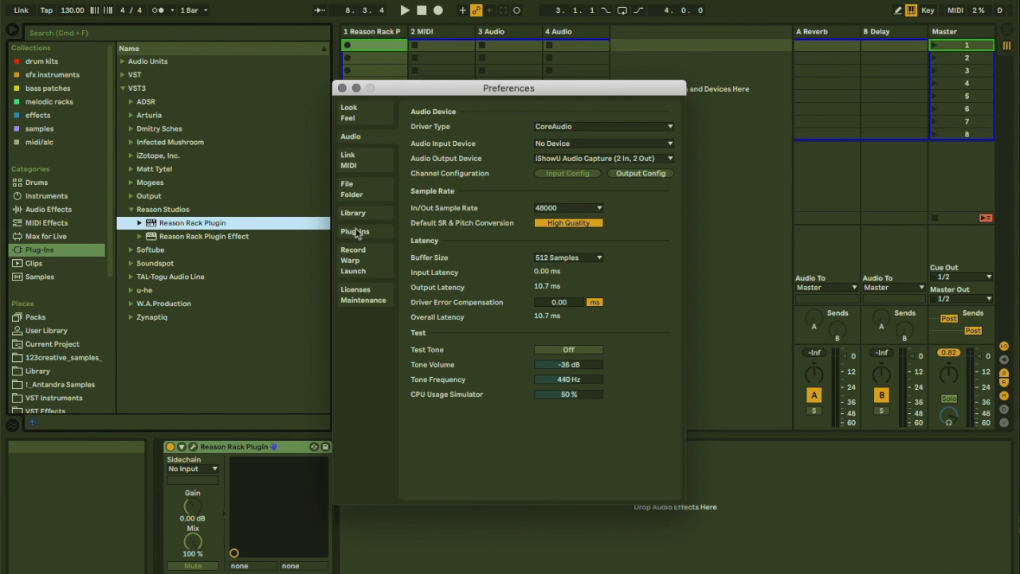
left_click(357, 231)
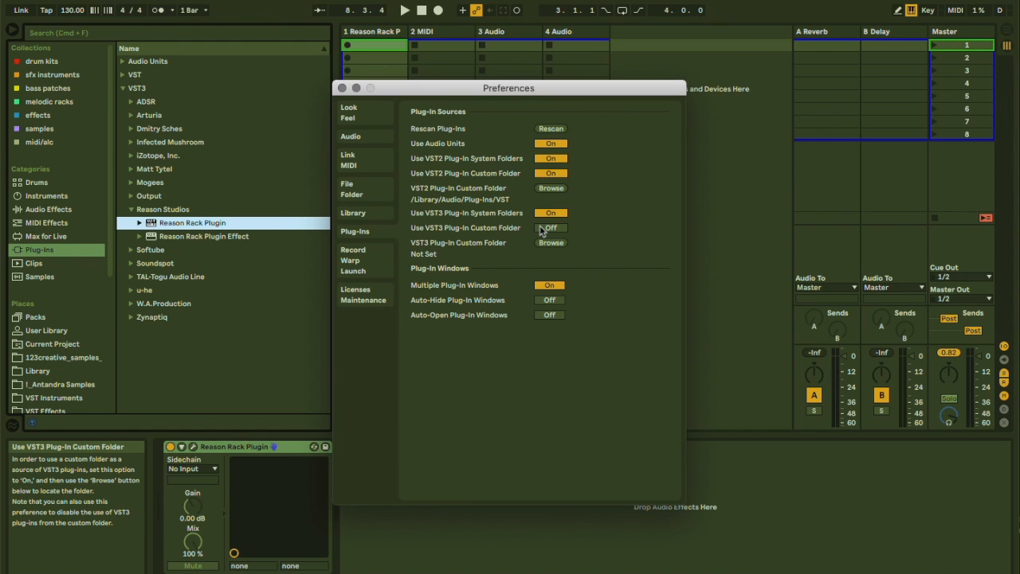
left_click(342, 87)
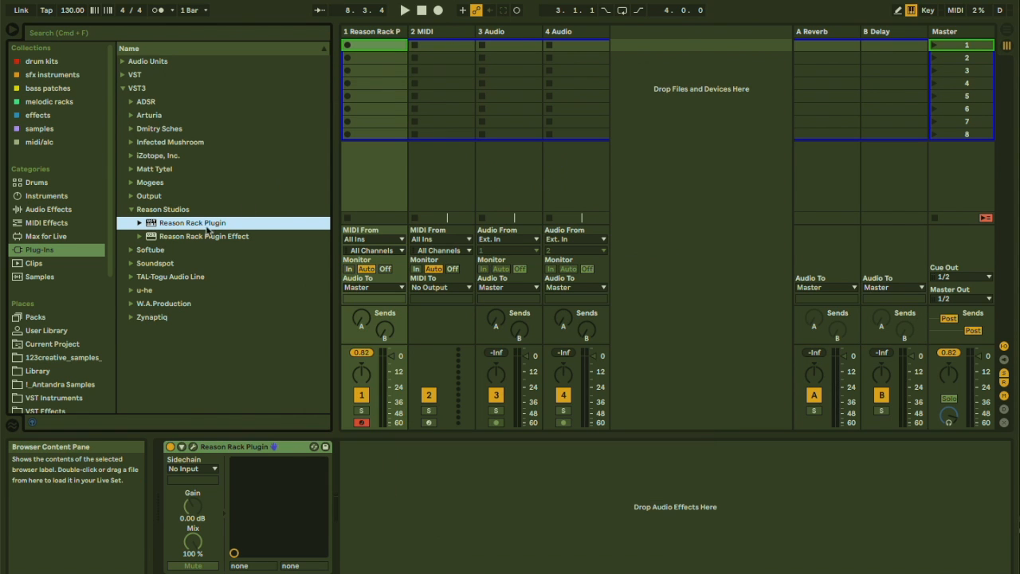
Open the Reason Rack Plugin window and add a MIDI Out Device to the rack.
left_click(194, 446)
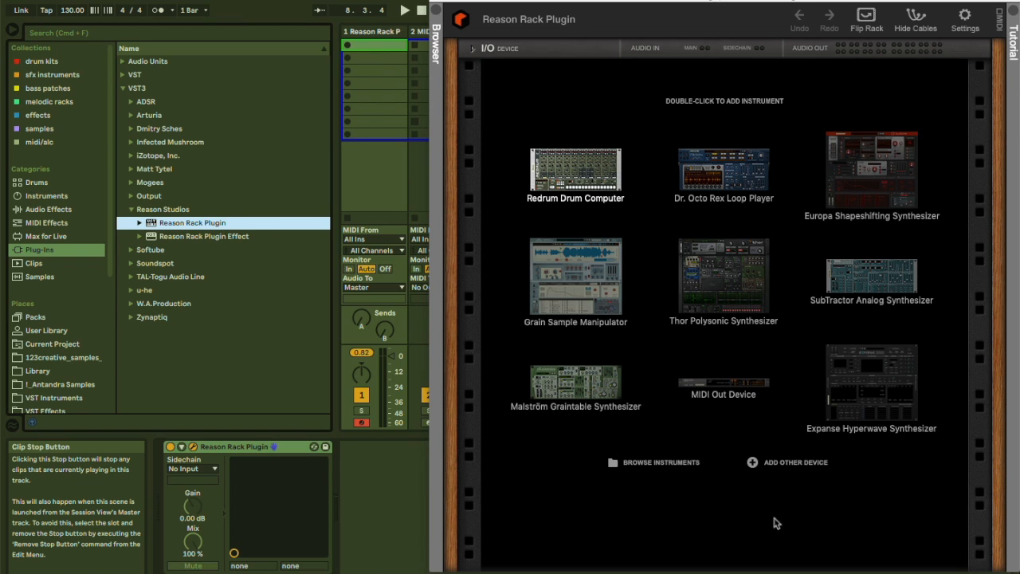
double_click(726, 388)
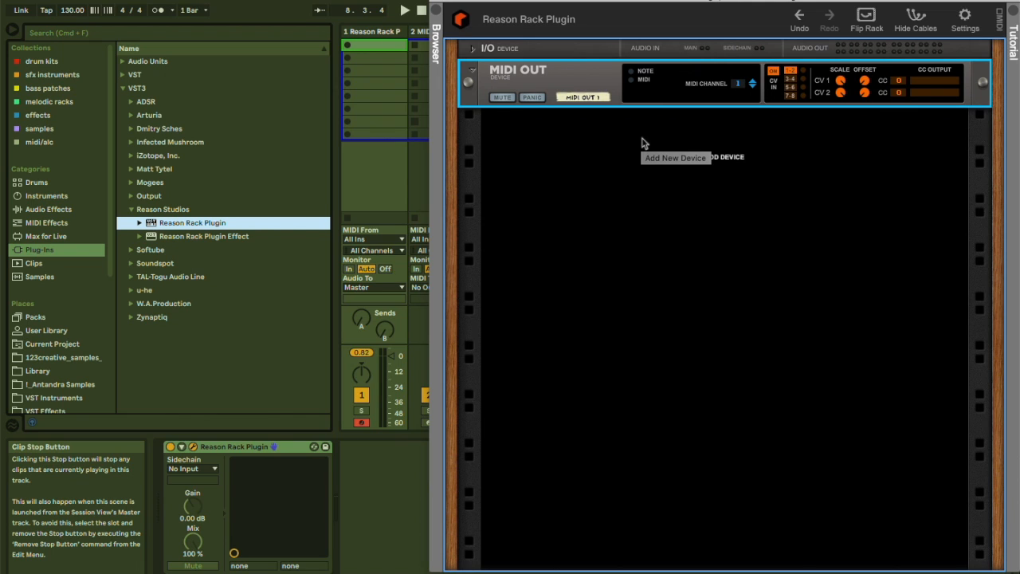
Add a Redrum Drum Computer to the rack from the Instruments menu.
right_click(693, 159)
mouse_move(745, 257)
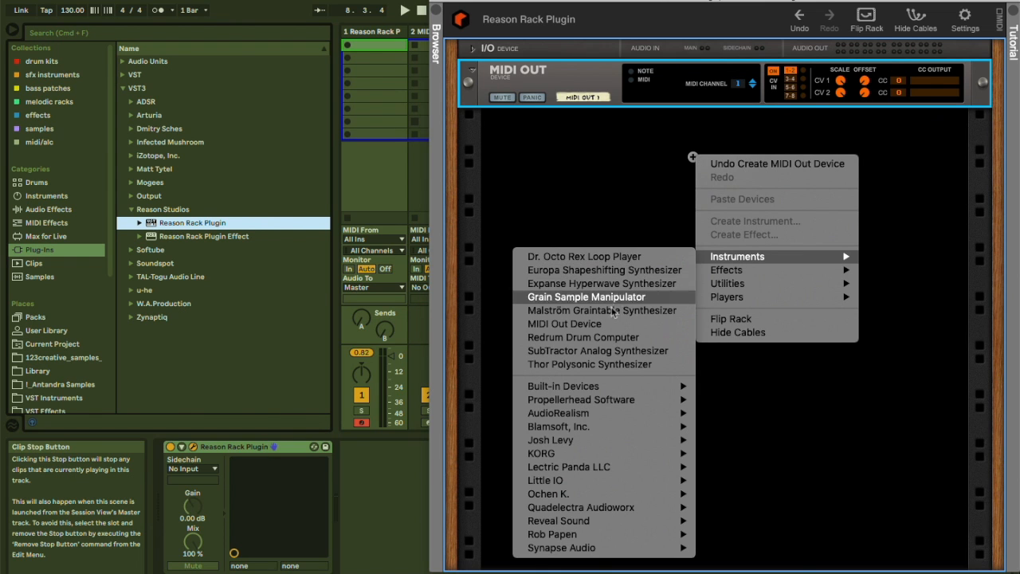
left_click(600, 338)
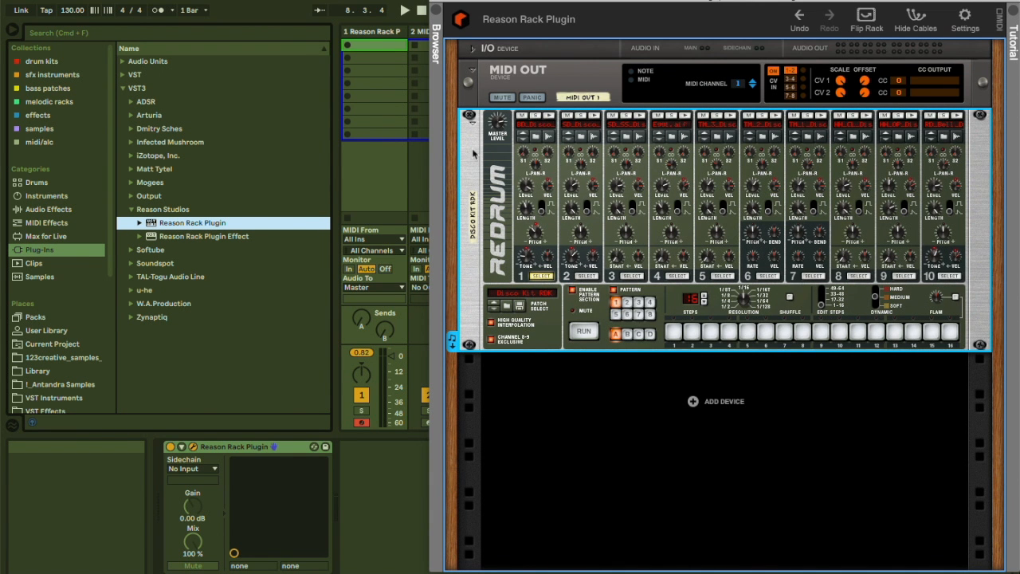
Move the Redrum above the MIDI Out device in the rack.
key("Tab")
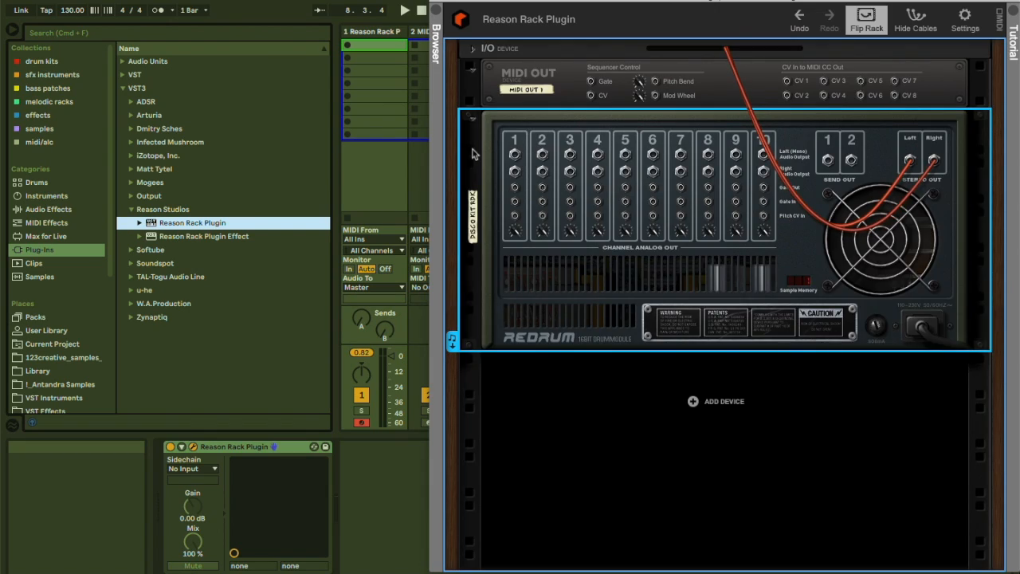
key("Tab")
left_click_drag(472, 140, 474, 76)
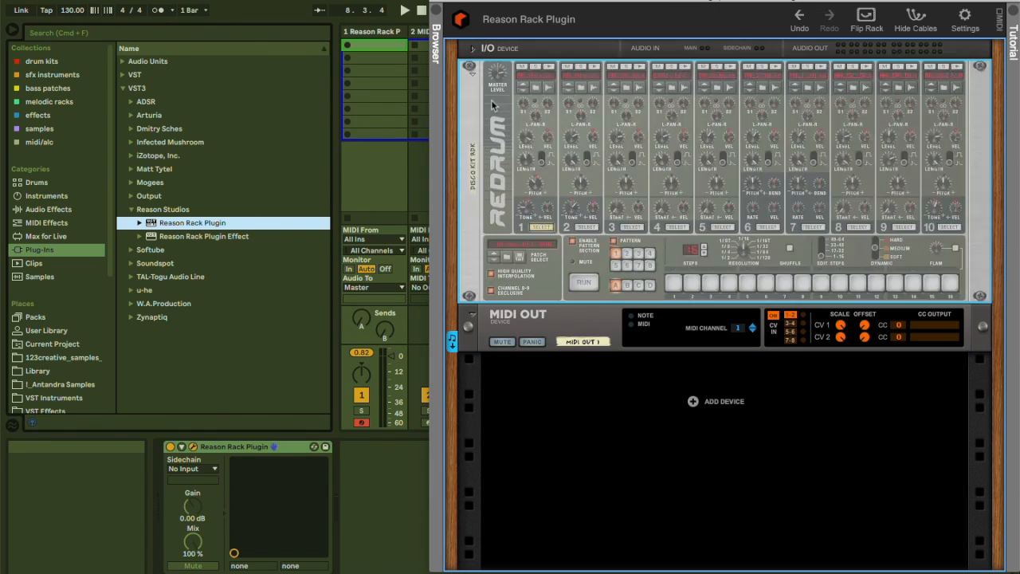
Start the Redrum sequencer and enable pattern steps 1, 4, 9 and 12.
left_click(583, 284)
left_click(673, 283)
left_click(729, 283)
left_click(820, 283)
left_click(875, 283)
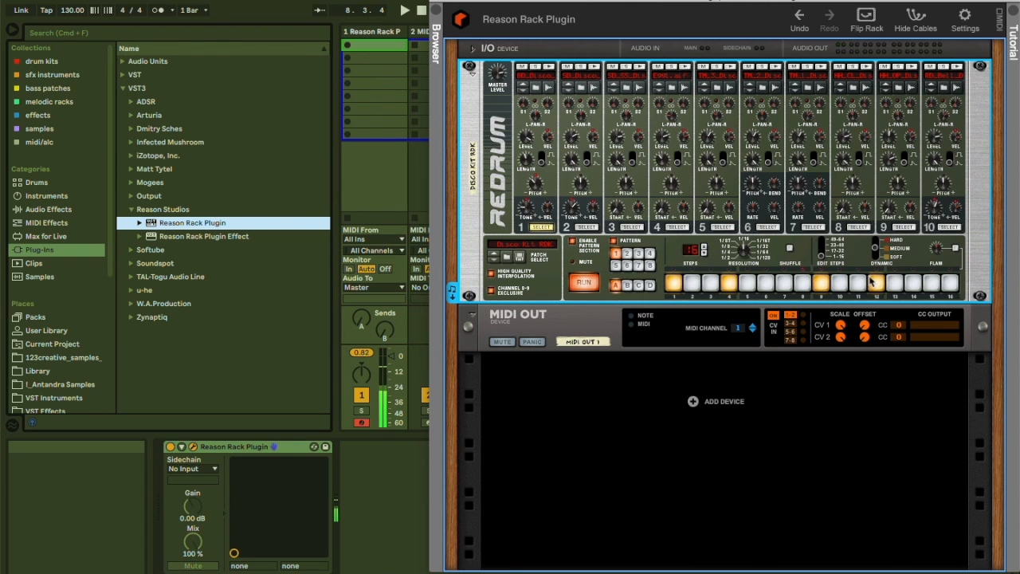
Set the second MIDI track's input to 1-Reason Rack Plugin, channel Reason Rack Plugin, with monitoring In.
left_click_drag(528, 20, 677, 17)
left_click(431, 36)
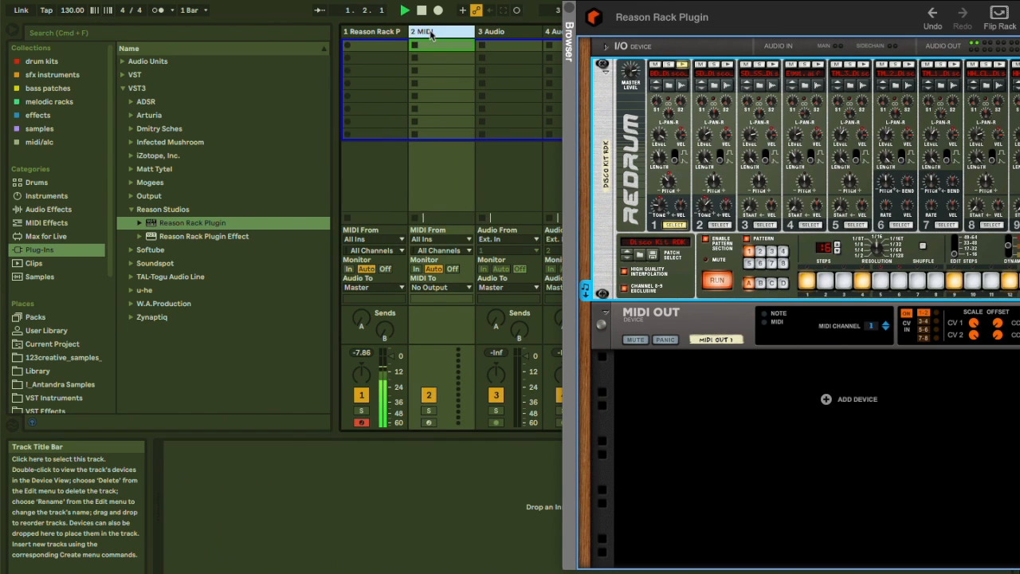
left_click(429, 240)
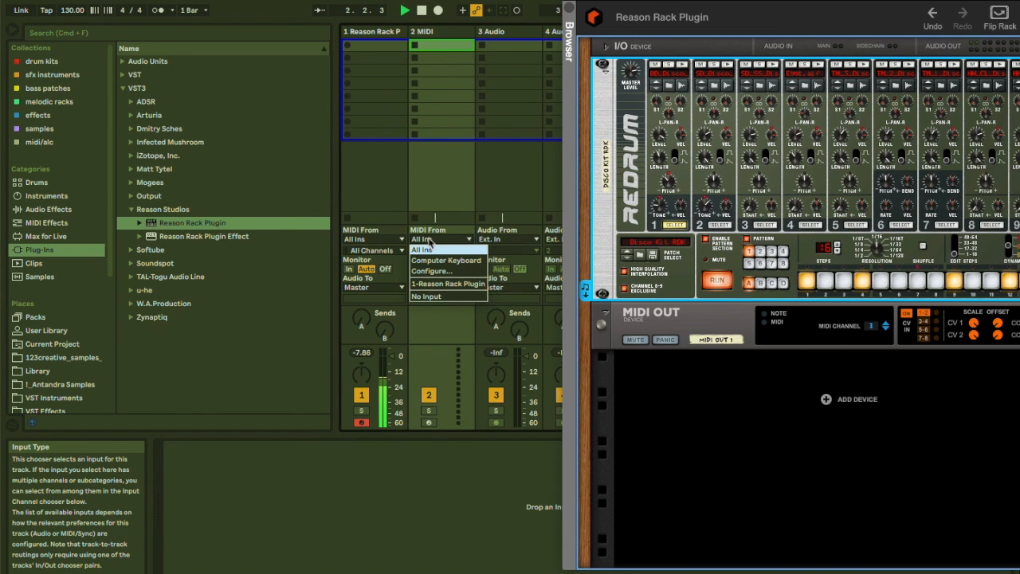
left_click(430, 284)
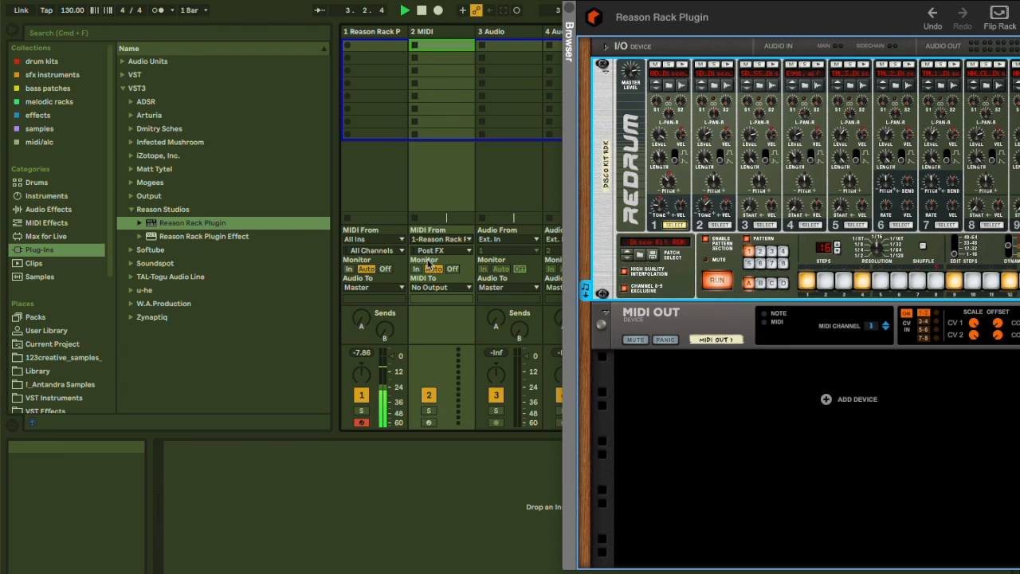
left_click(431, 250)
left_click(437, 285)
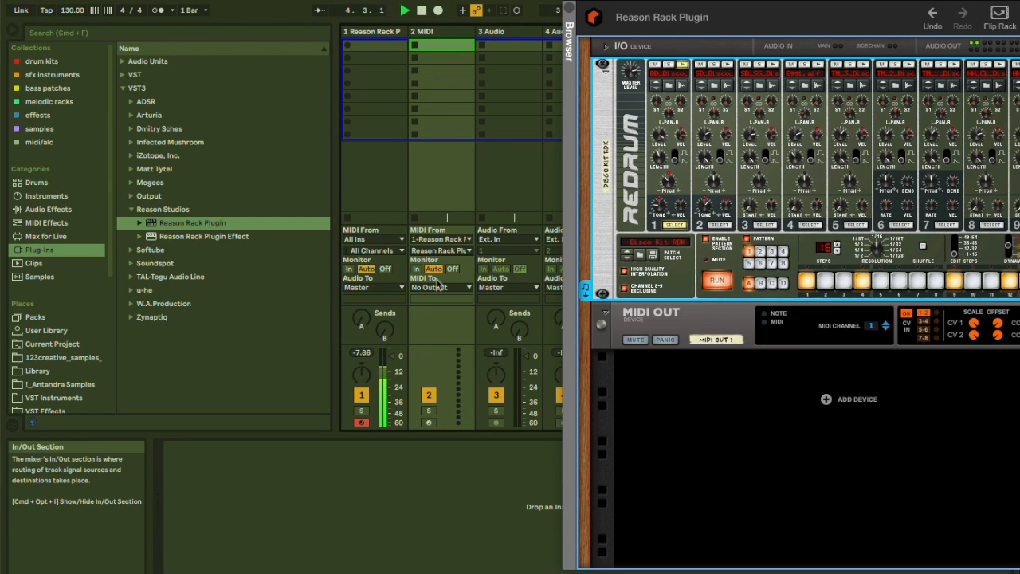
left_click(415, 269)
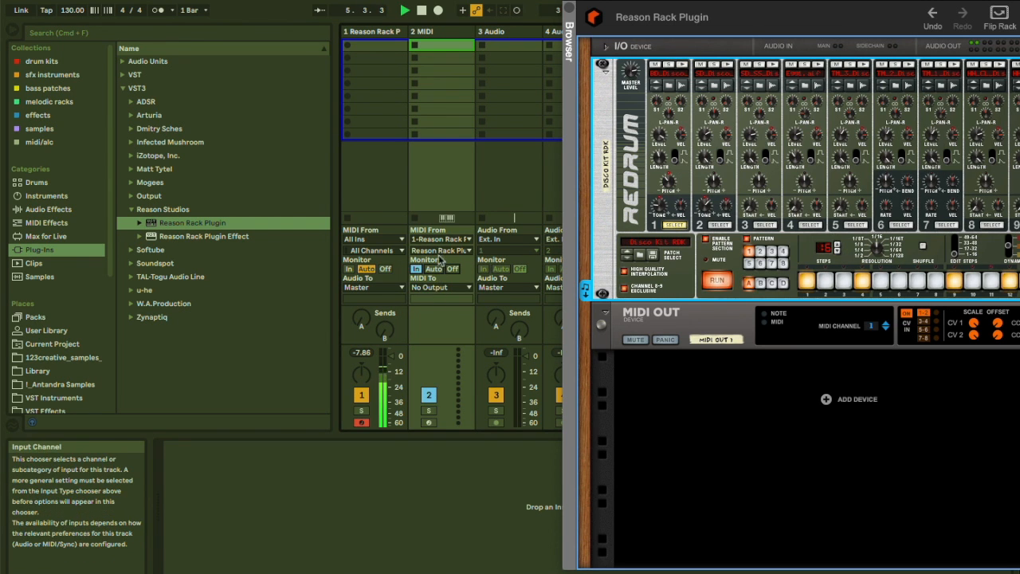
Cable Redrum channel 1's gate output to the MIDI Out device's Gate input on the rack's back.
left_click(644, 306)
key("Tab")
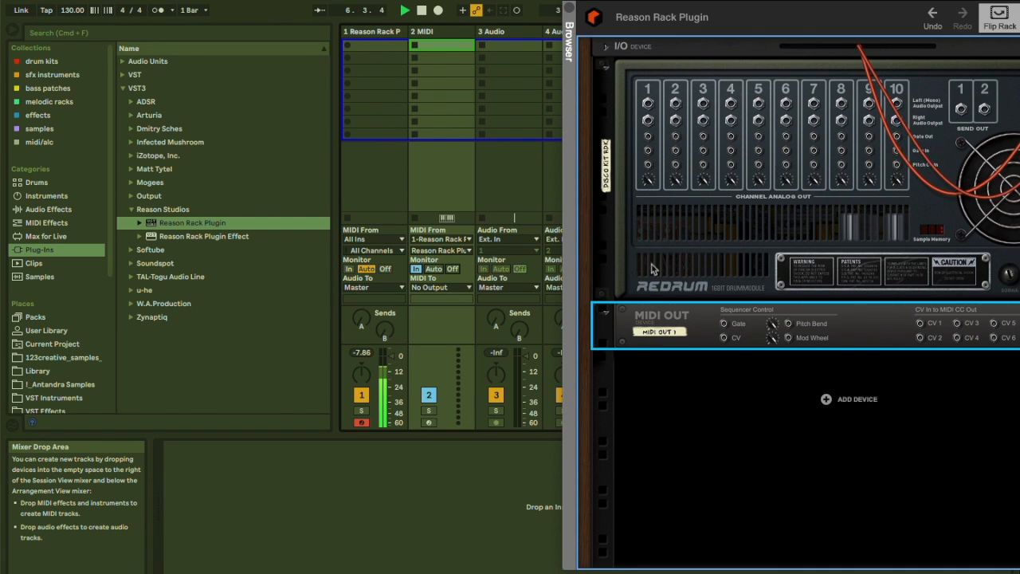
left_click_drag(769, 2, 626, 0)
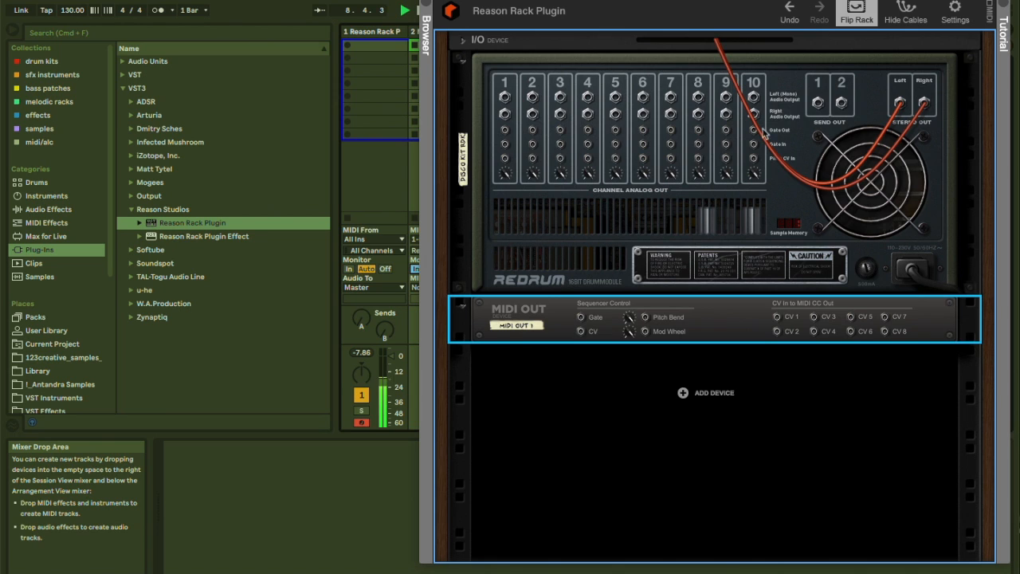
left_click_drag(504, 131, 580, 318)
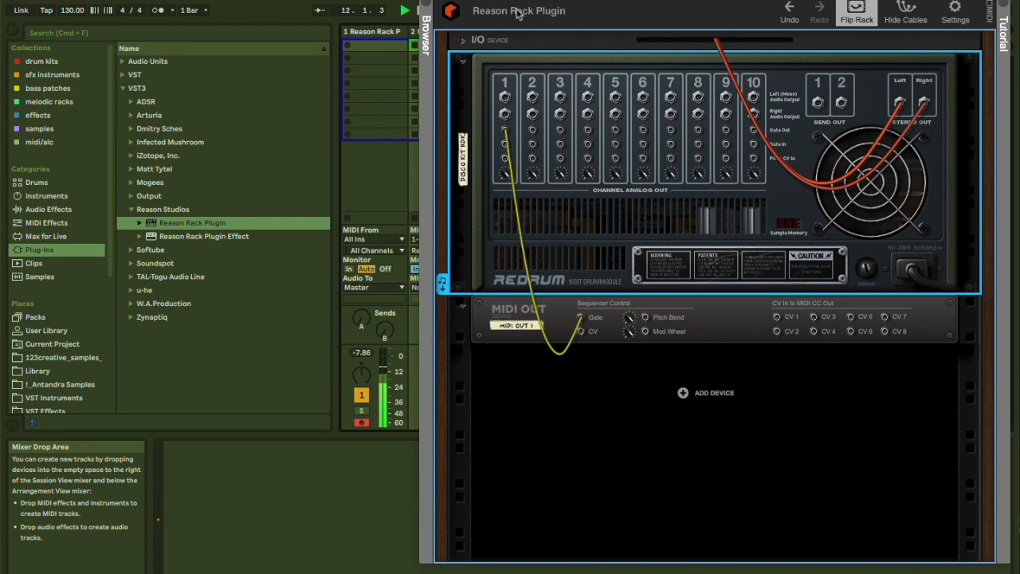
Arm the second MIDI track and load Operator onto it from the Instruments category.
left_click_drag(574, 0, 744, 1)
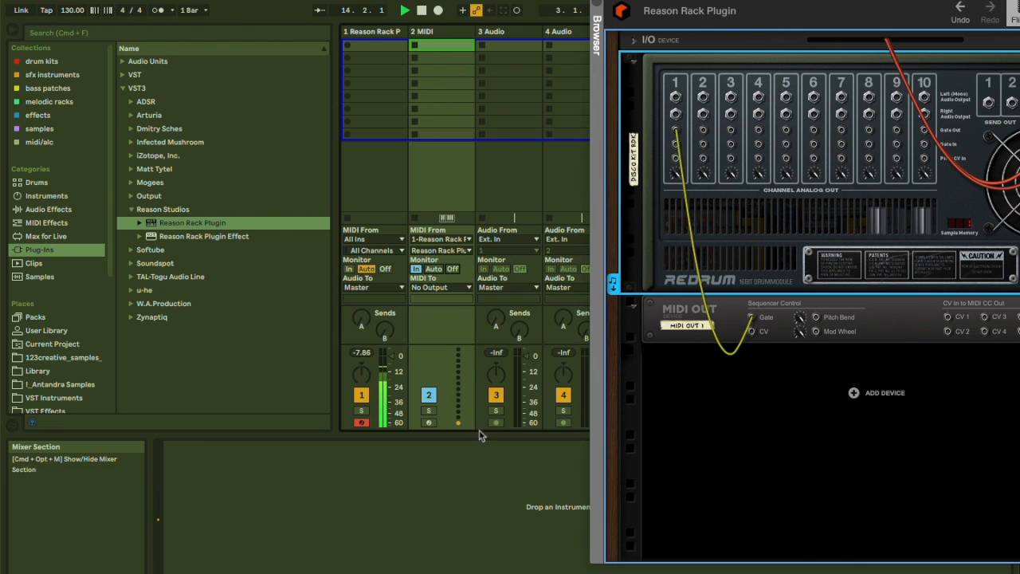
left_click(428, 422)
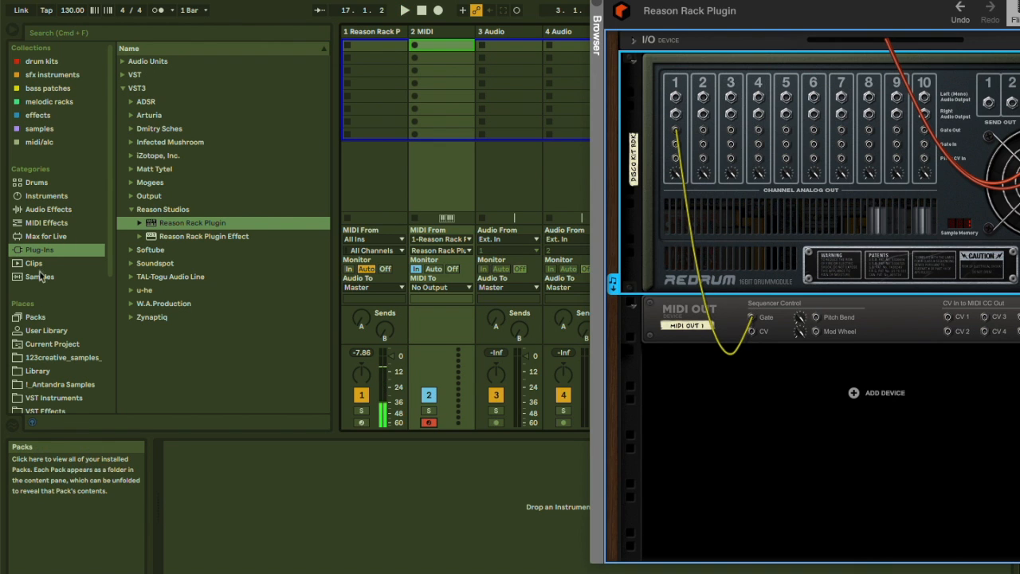
left_click(42, 330)
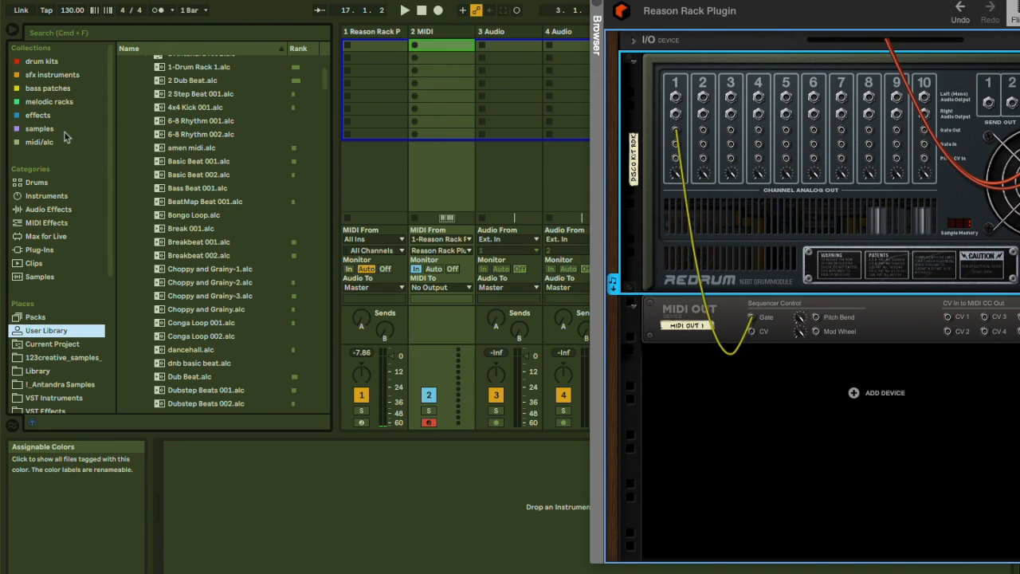
left_click(48, 196)
left_click_drag(157, 158, 441, 83)
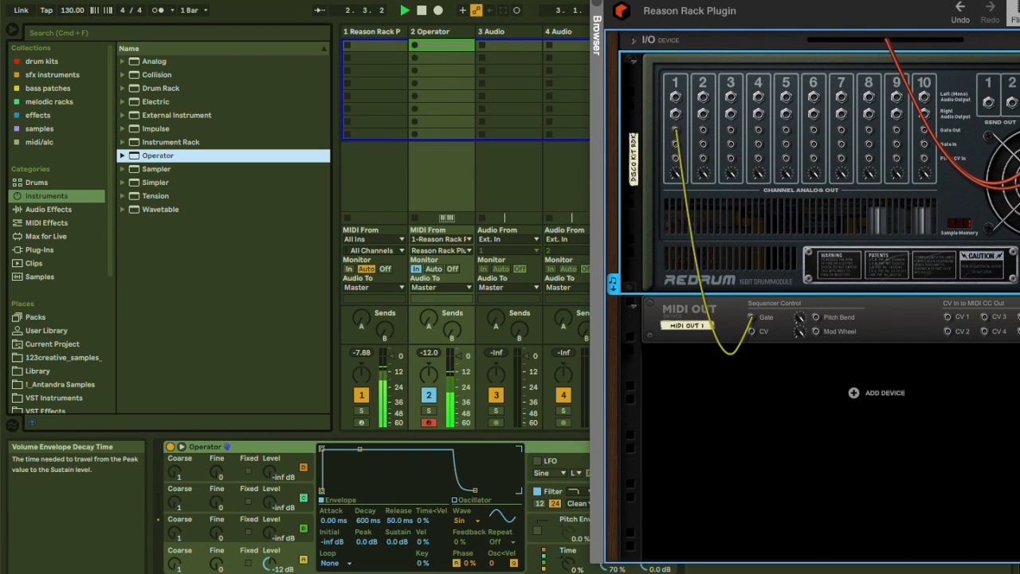
Raise Operator's oscillator C level to 0.0 dB and oscillator D level to about -10 dB.
left_click_drag(269, 561, 269, 535)
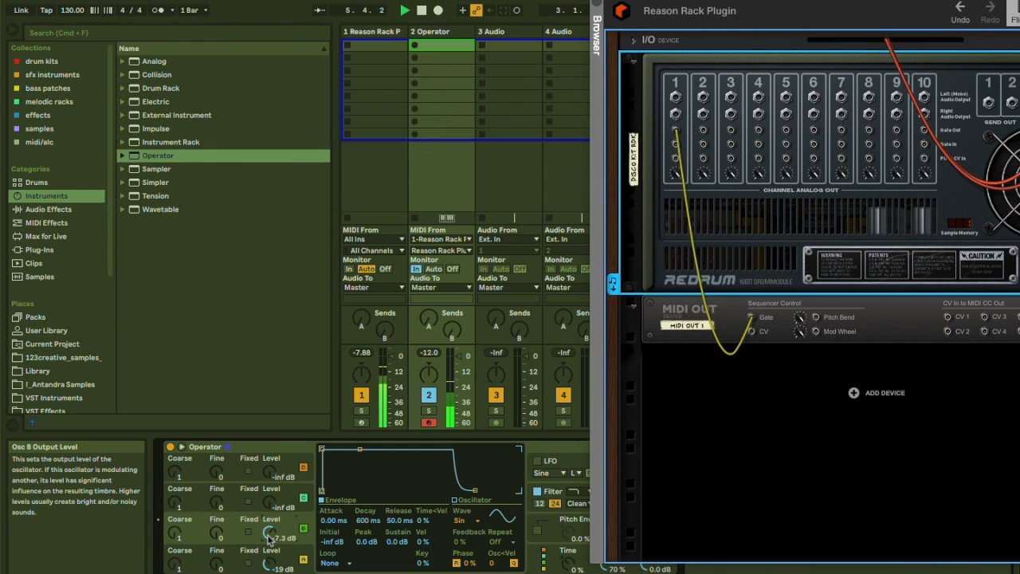
left_click_drag(269, 532, 270, 529)
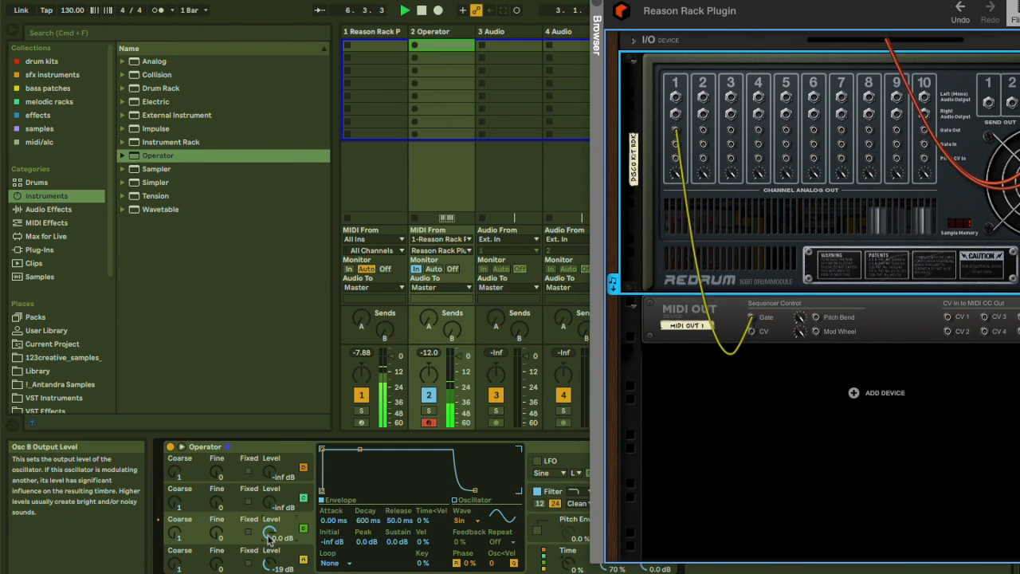
left_click(566, 562)
left_click_drag(270, 564, 270, 555)
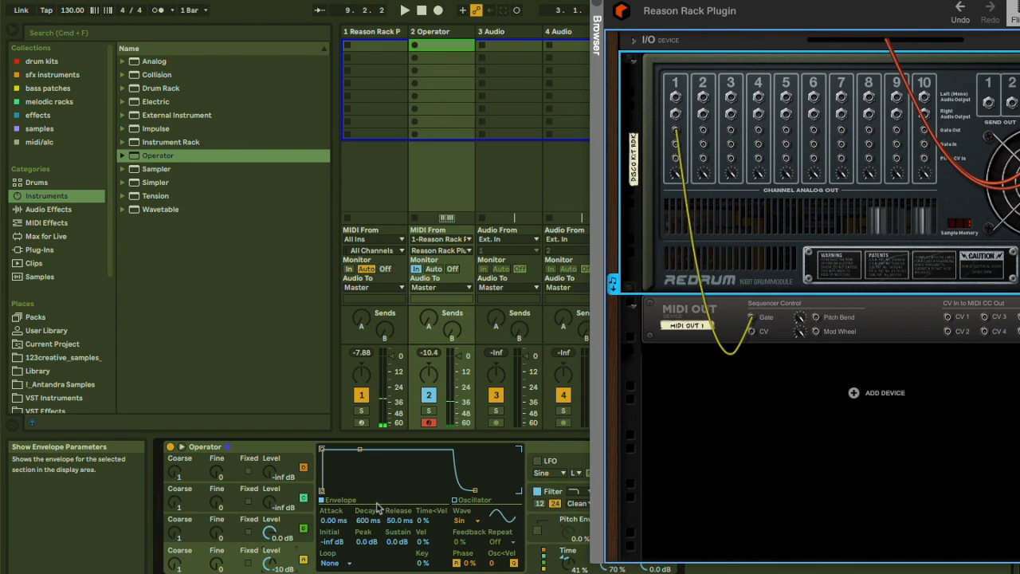
Set the second MIDI track's monitoring to Auto.
left_click(683, 315)
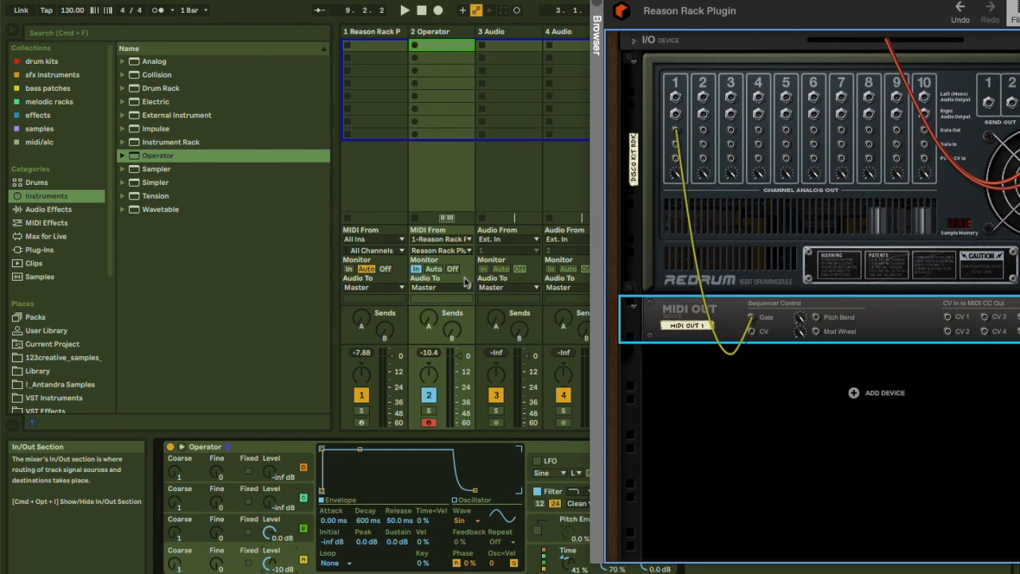
left_click(434, 269)
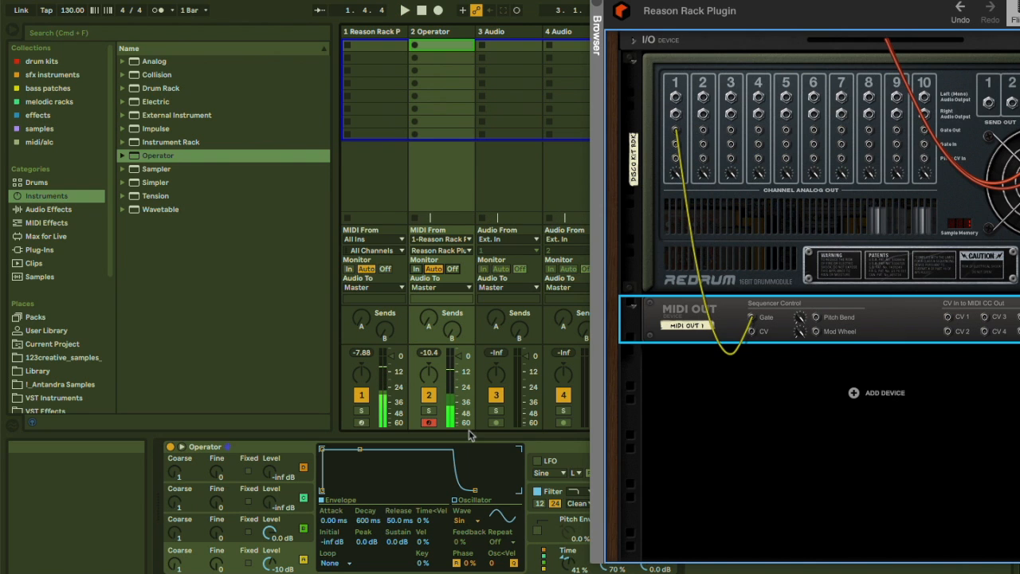
Remove the cable from the MIDI Out device's Gate input.
left_click_drag(711, 1, 622, 1)
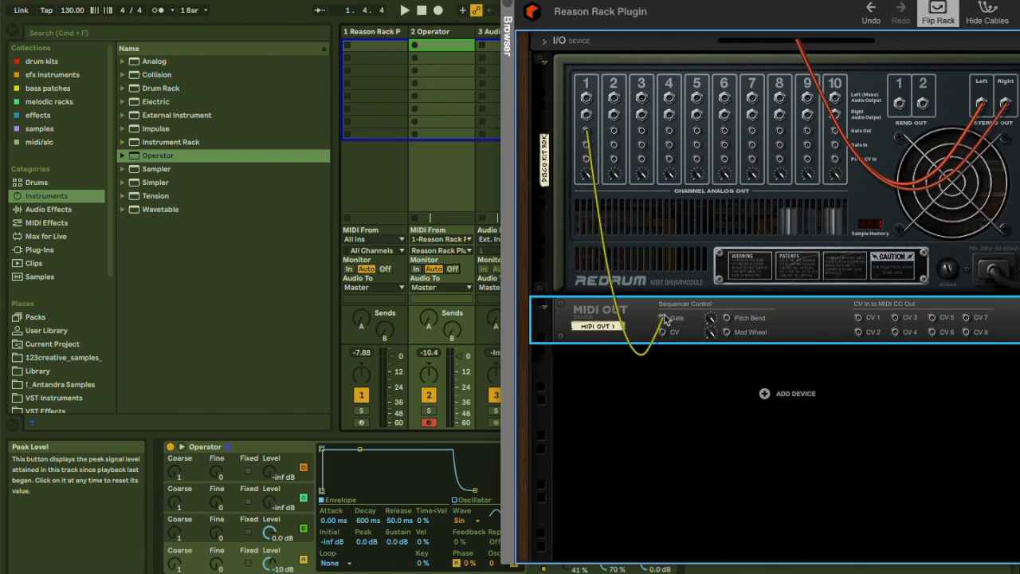
left_click_drag(663, 318, 693, 368)
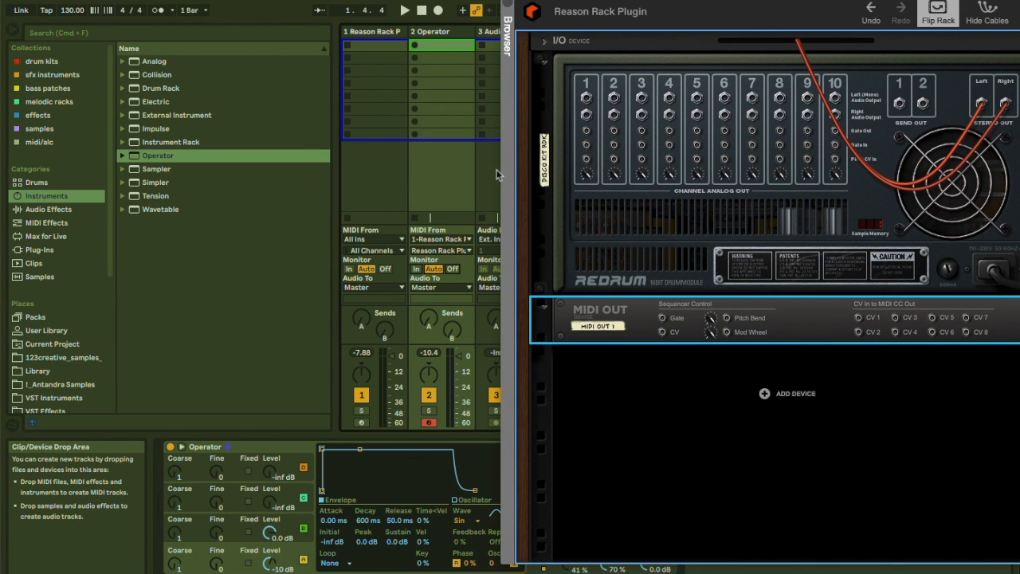
Insert a new MIDI track after the Operator track.
left_click_drag(717, 1, 769, 1)
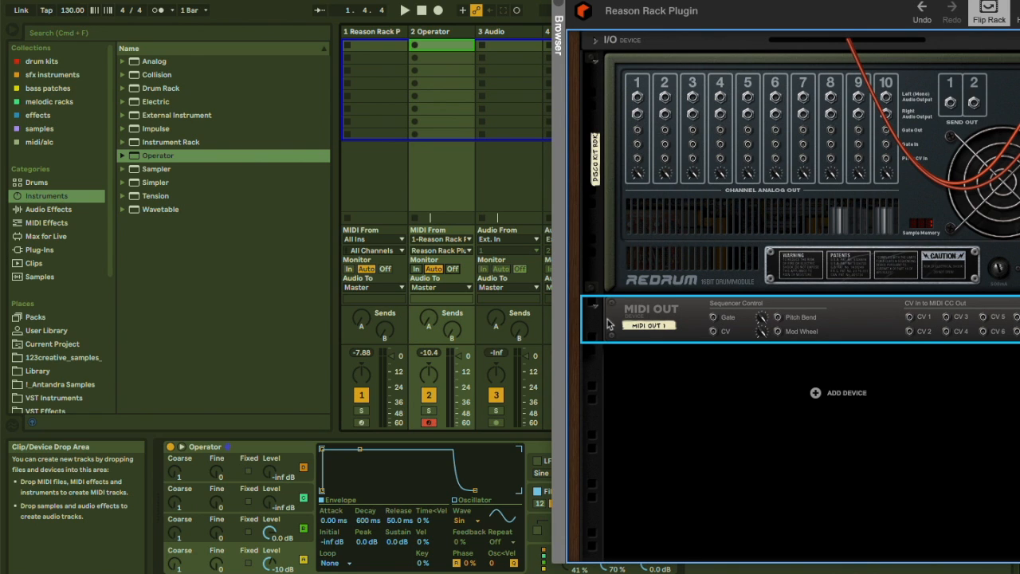
left_click(459, 36)
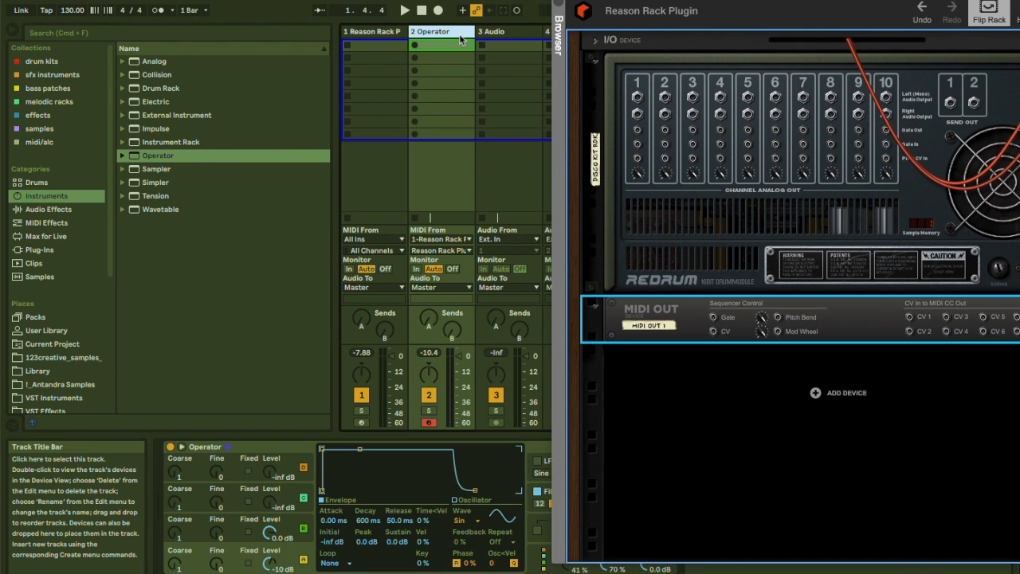
key("super+shift+t")
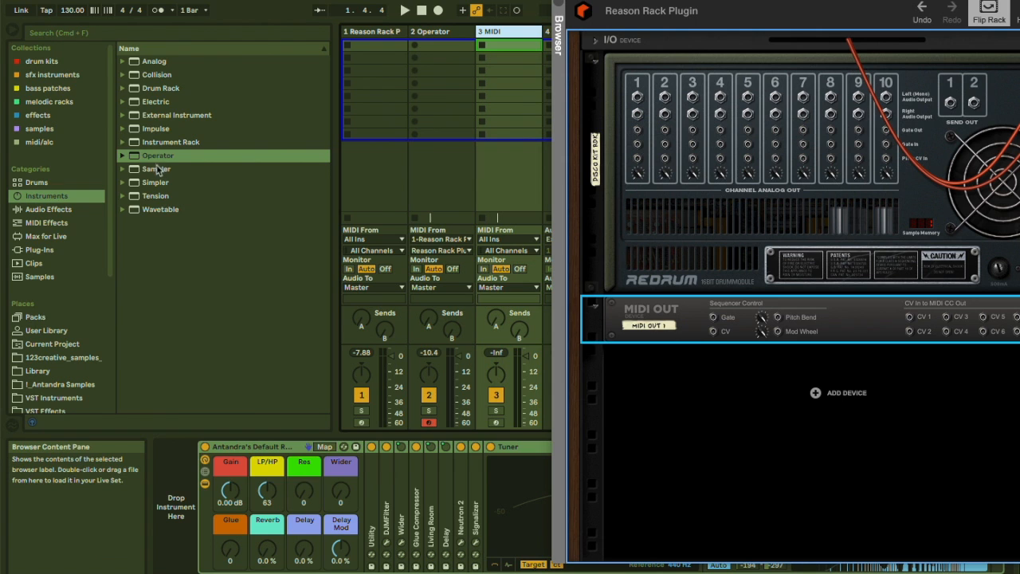
Load Reason Rack Plugin onto the new third track and delete its default effect rack.
left_click(39, 249)
double_click(189, 222)
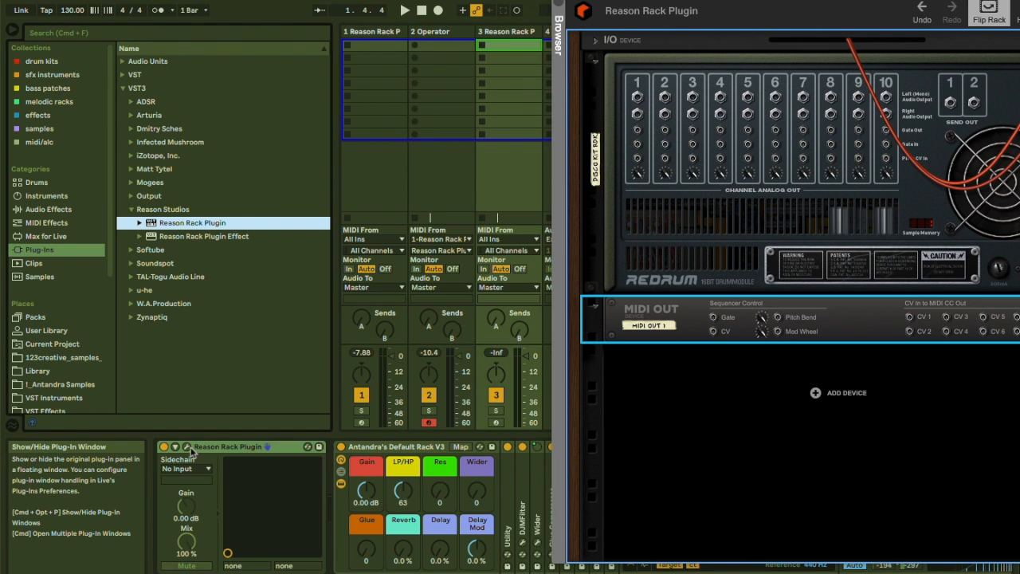
left_click(360, 449)
key("Delete")
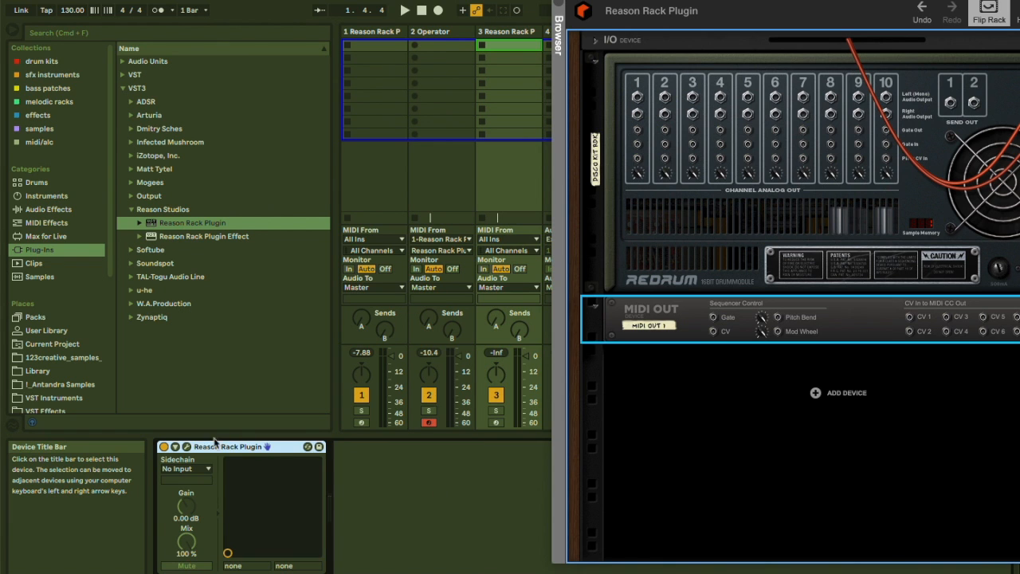
Open the third track's Reason Rack Plugin and add a Thor Polysonic Synthesizer.
left_click(186, 446)
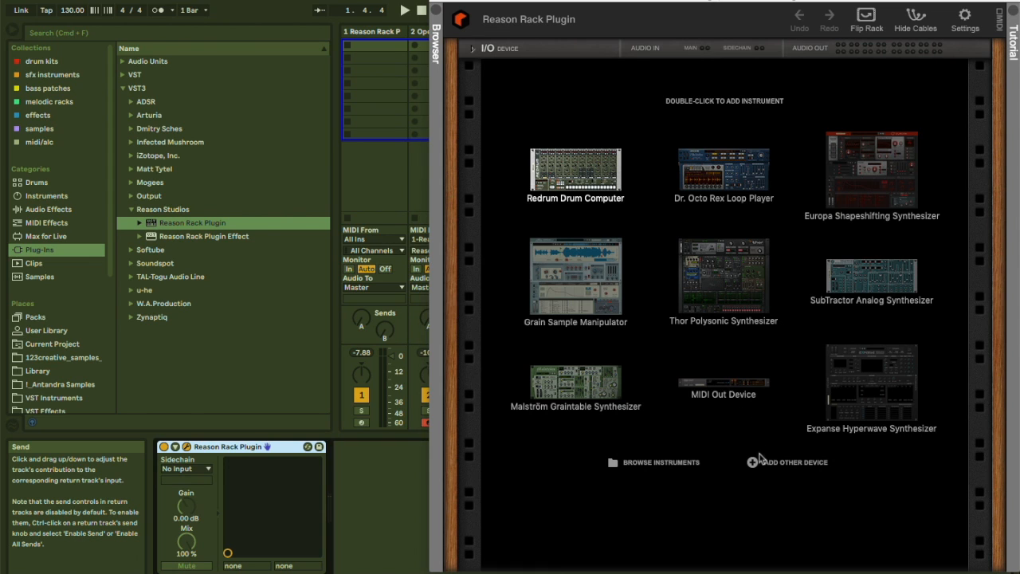
double_click(702, 292)
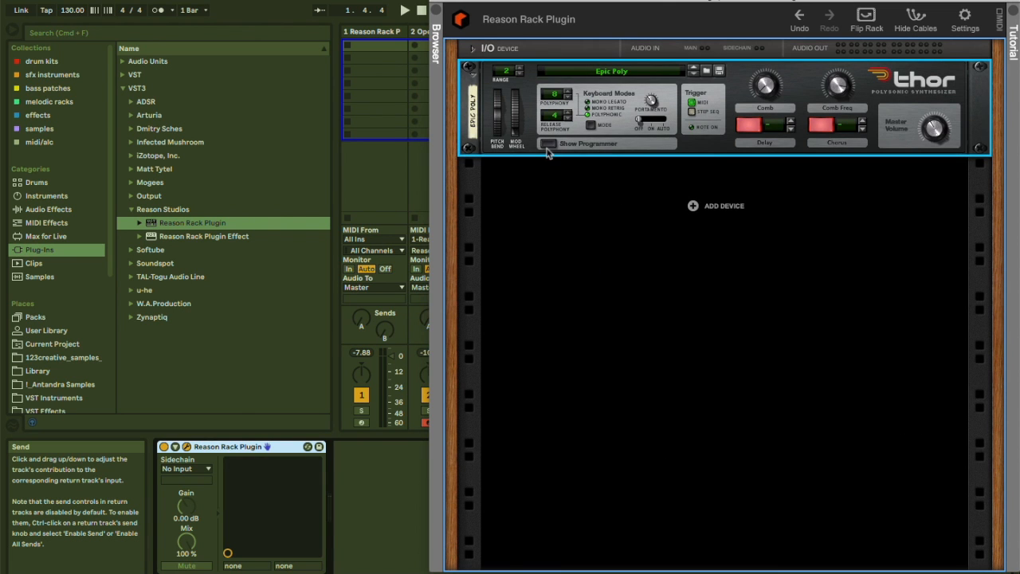
Reset Thor to its init patch with the programmer shown and remove the Osc 1 oscillator.
left_click(548, 145)
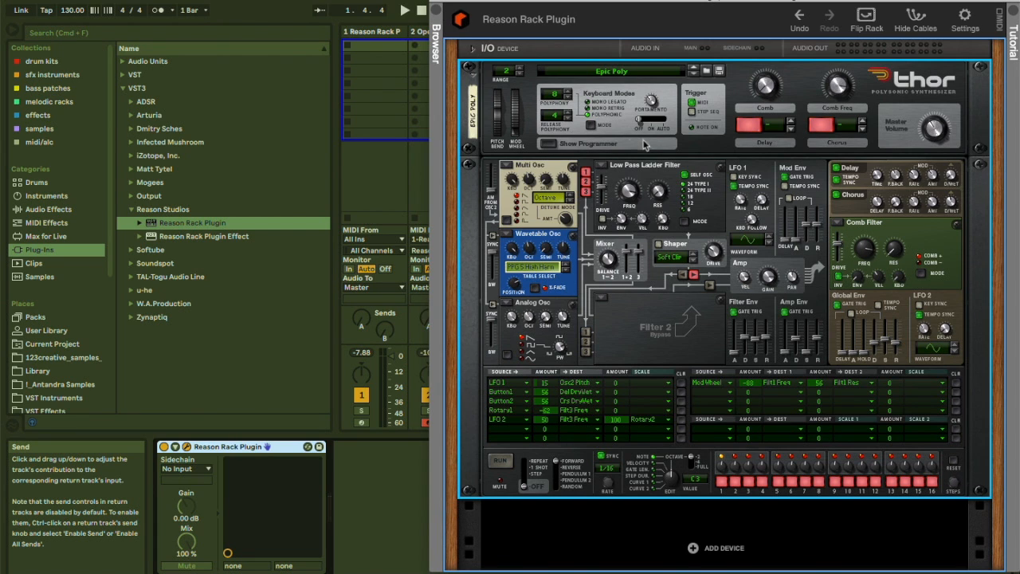
right_click(716, 150)
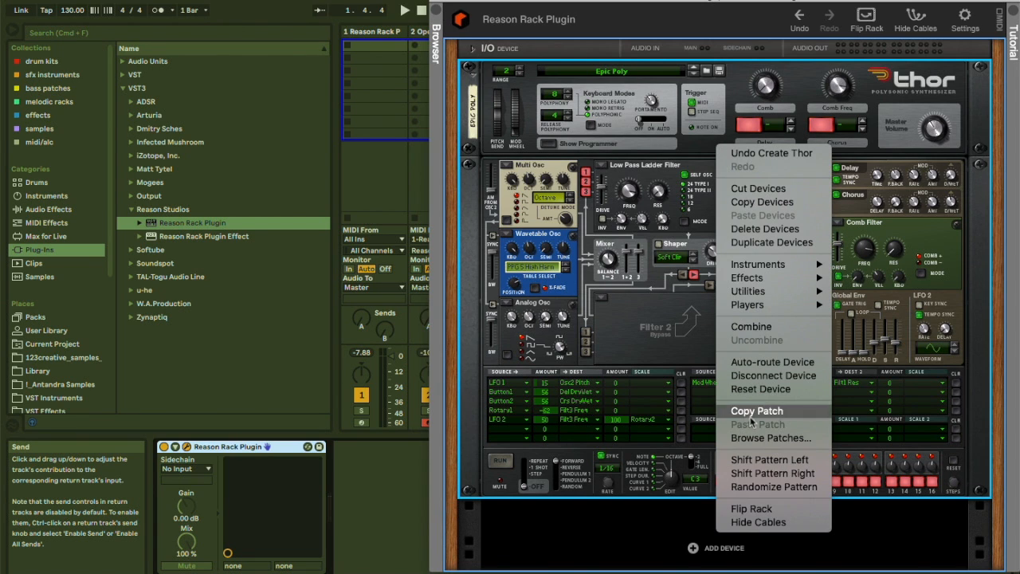
left_click(762, 389)
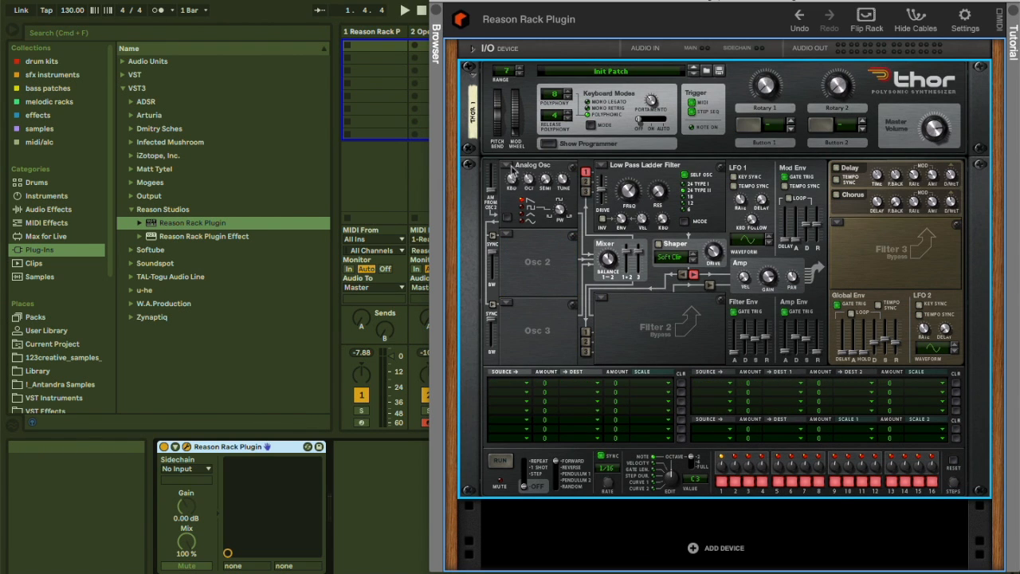
left_click(516, 169)
left_click(520, 242)
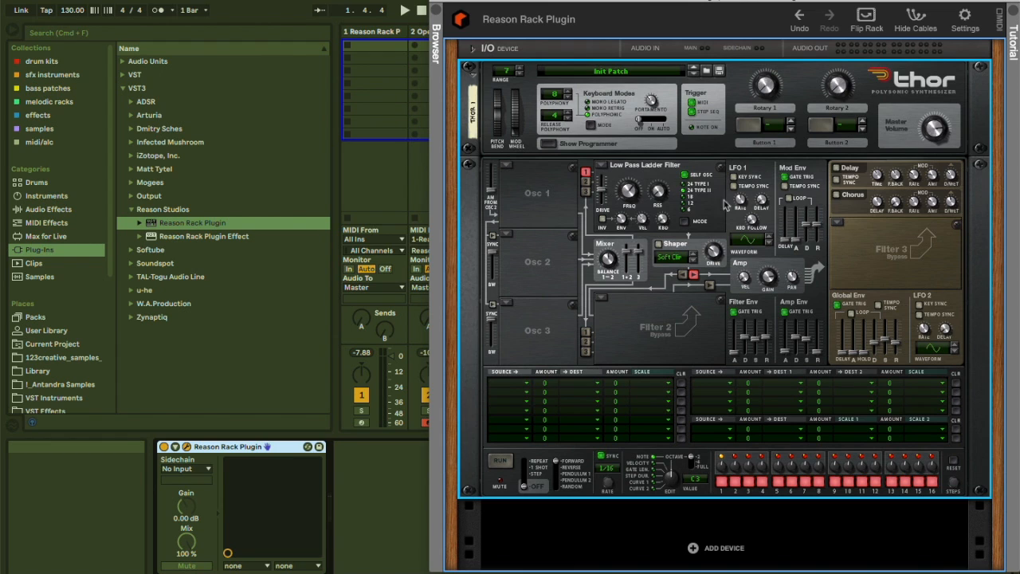
Set Thor's Filter 1 to Bypass and raise the Amp Env sustain slider.
left_click(610, 167)
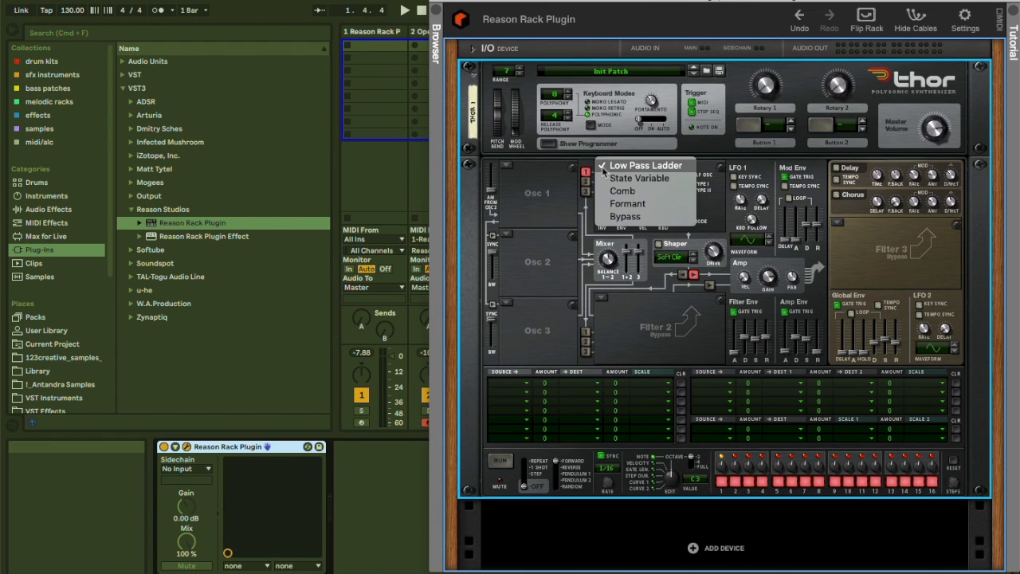
left_click(611, 227)
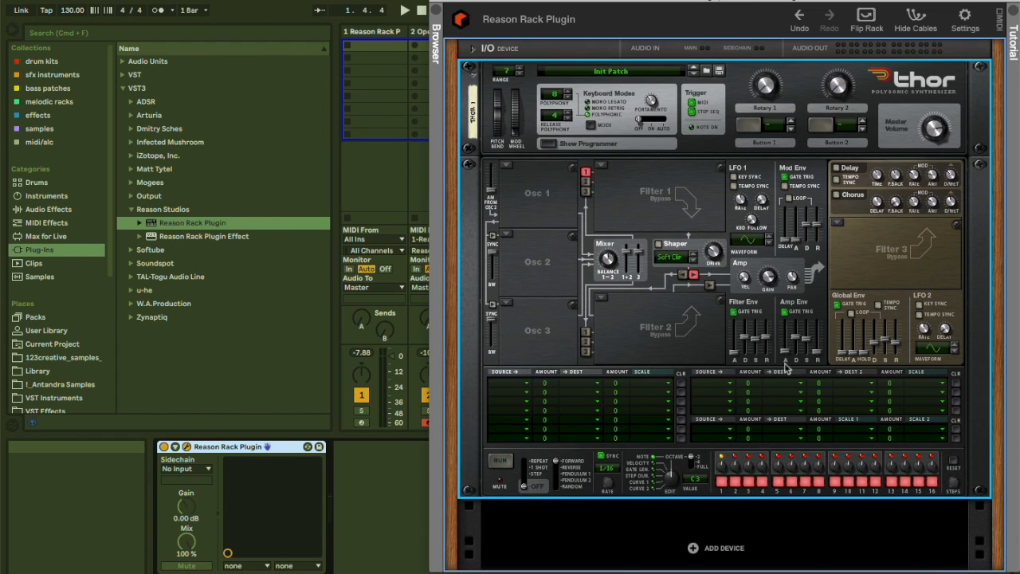
left_click_drag(808, 343, 806, 319)
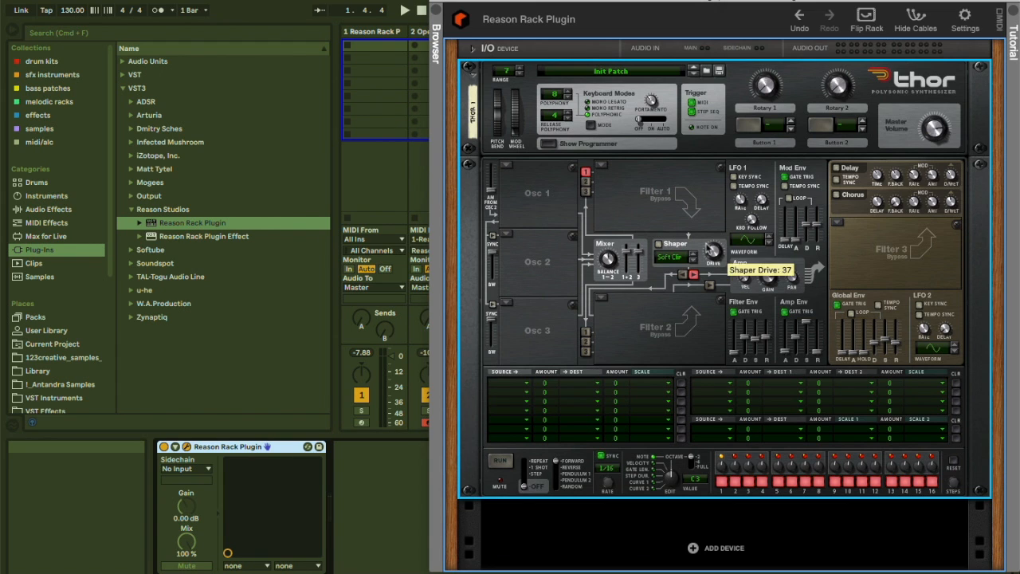
Set the first modulation matrix row's source to CV In 1.
left_click(516, 384)
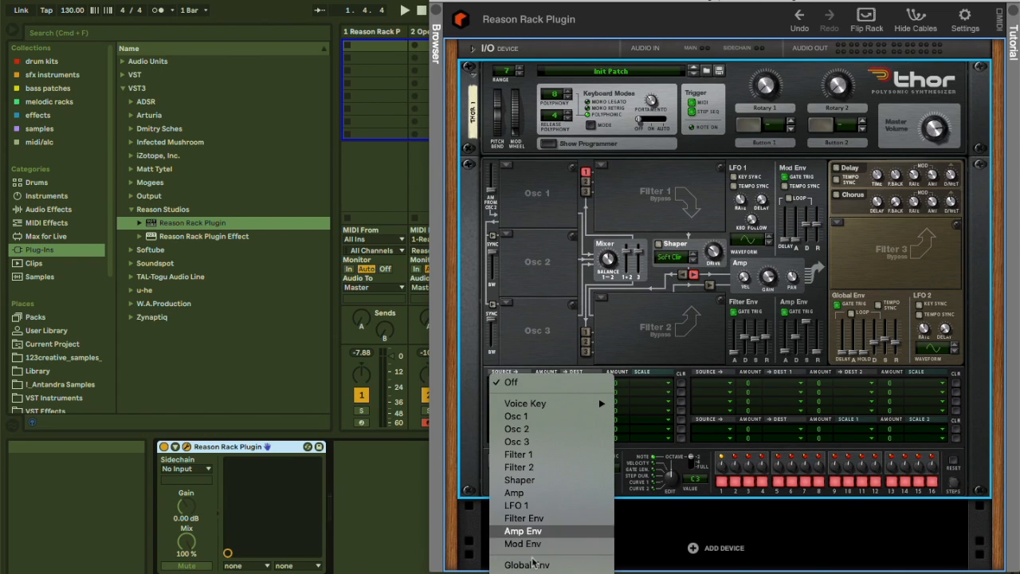
scroll(526, 510, "down", 5)
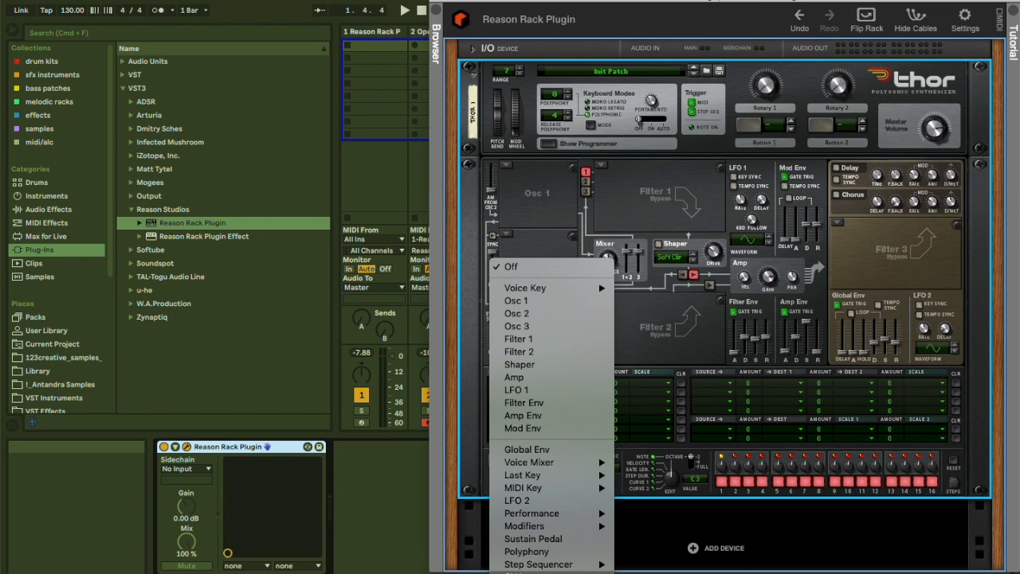
mouse_move(580, 572)
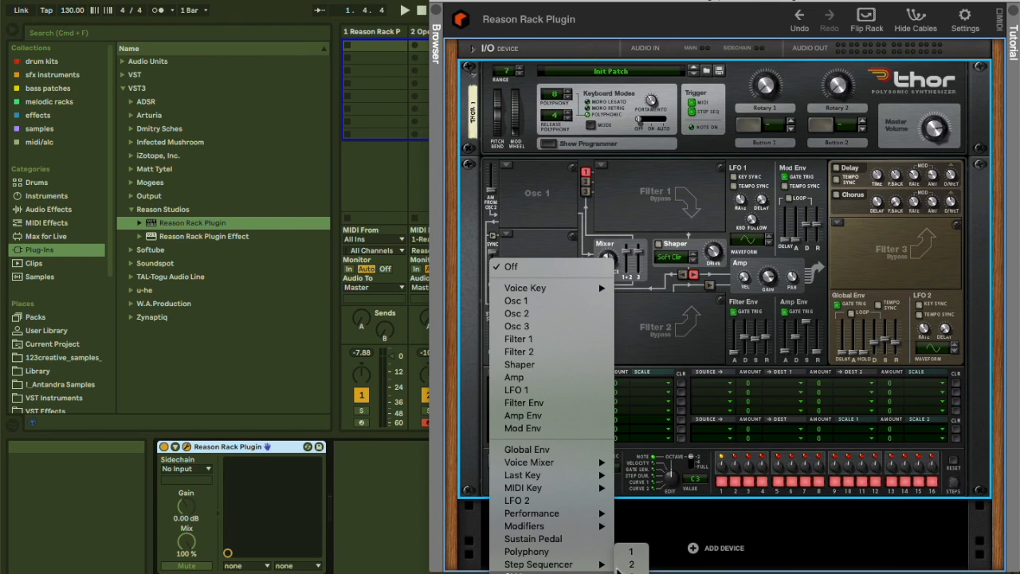
left_click(626, 552)
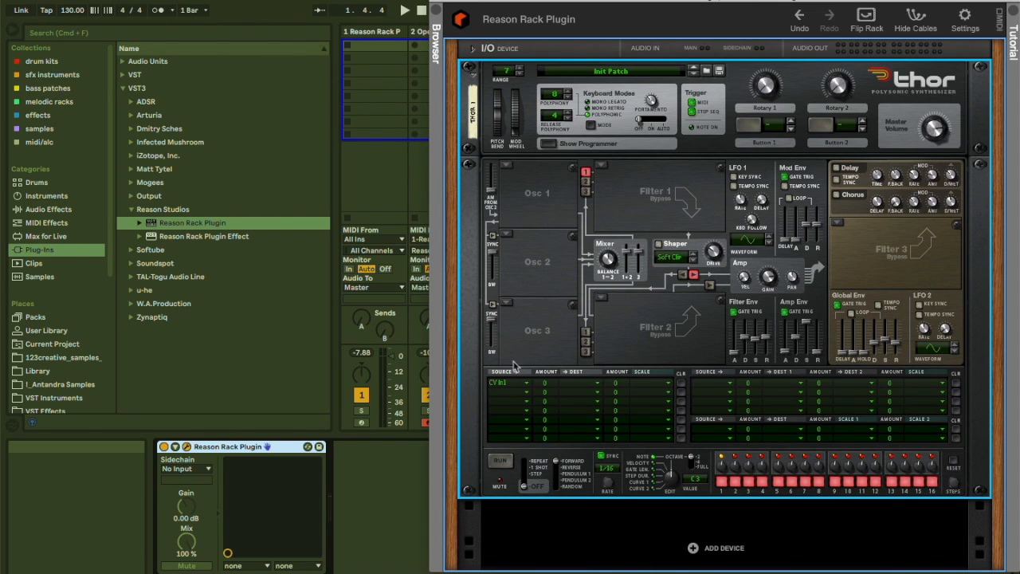
Set that matrix row's amount to 100 and its destination to Audio Out 1.
left_click_drag(544, 388, 587, 296)
left_click(577, 388)
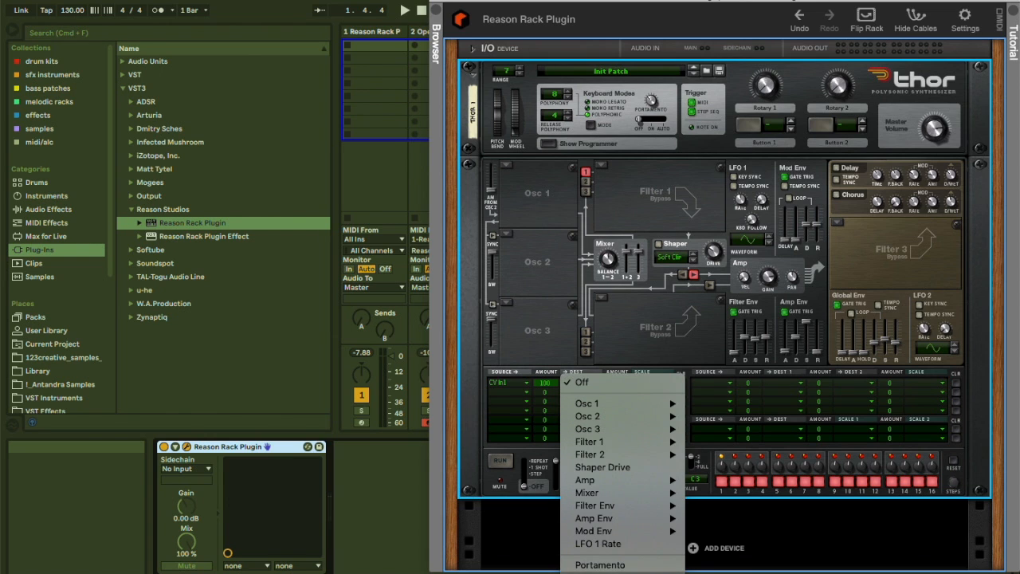
mouse_move(609, 573)
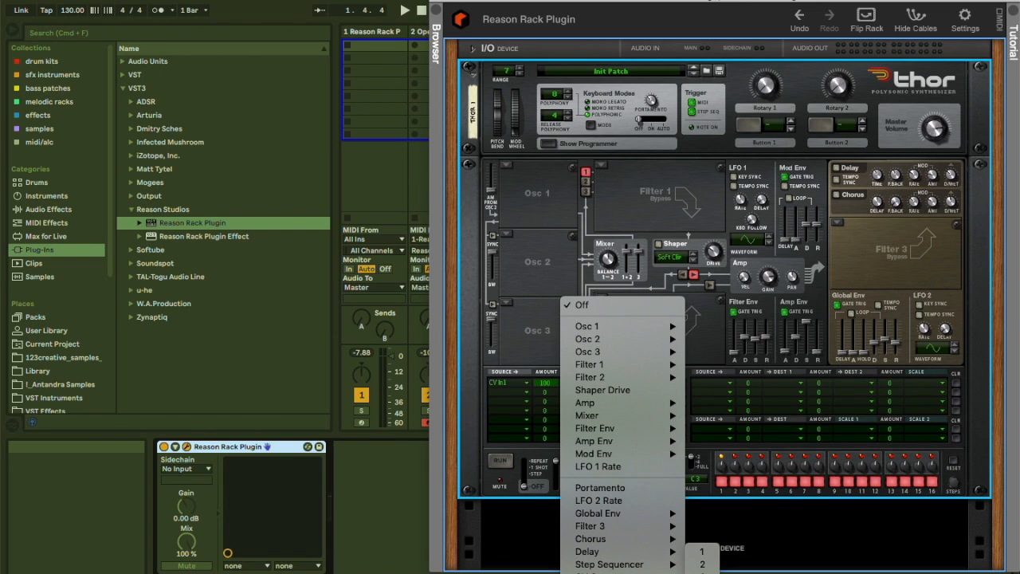
left_click(698, 552)
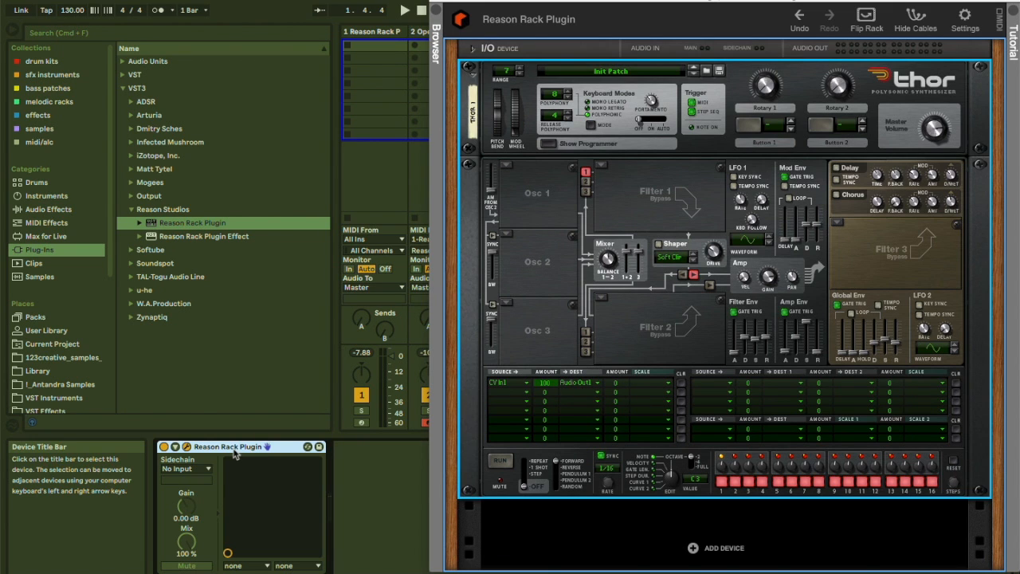
Group the Reason Rack Plugin into an Instrument Rack and rename its chain to modulator.
key("super+g")
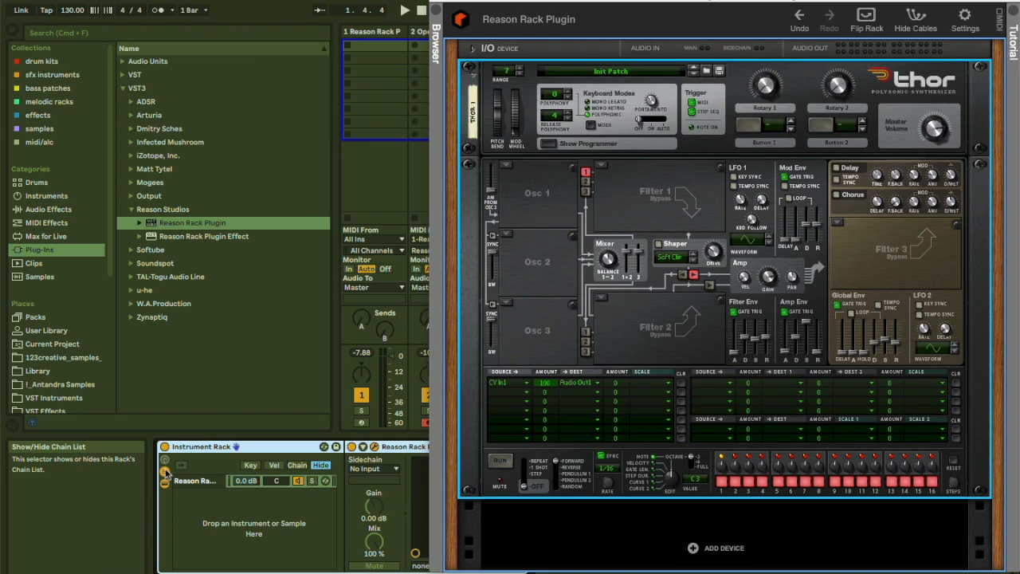
left_click(299, 482)
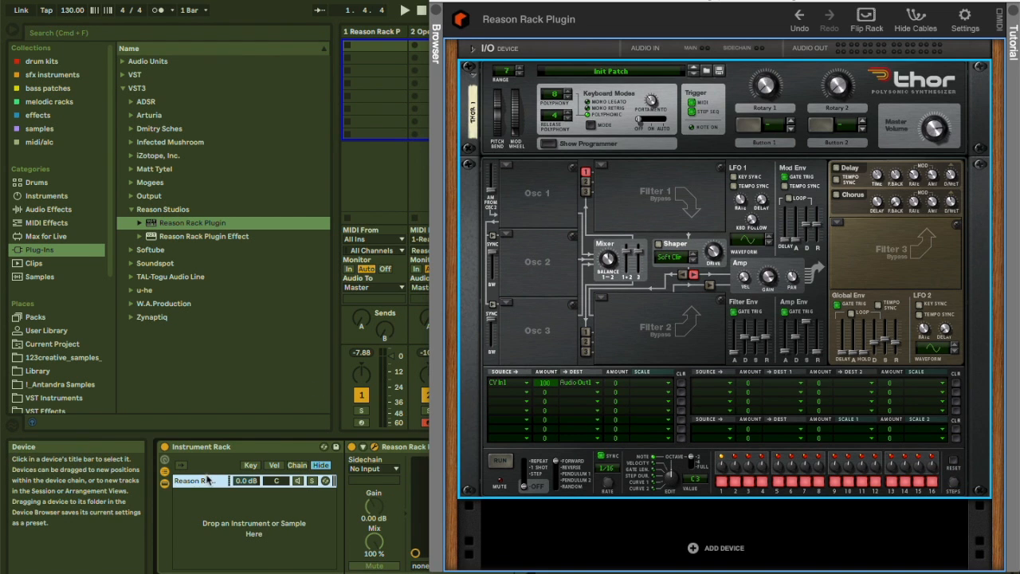
type("modulator")
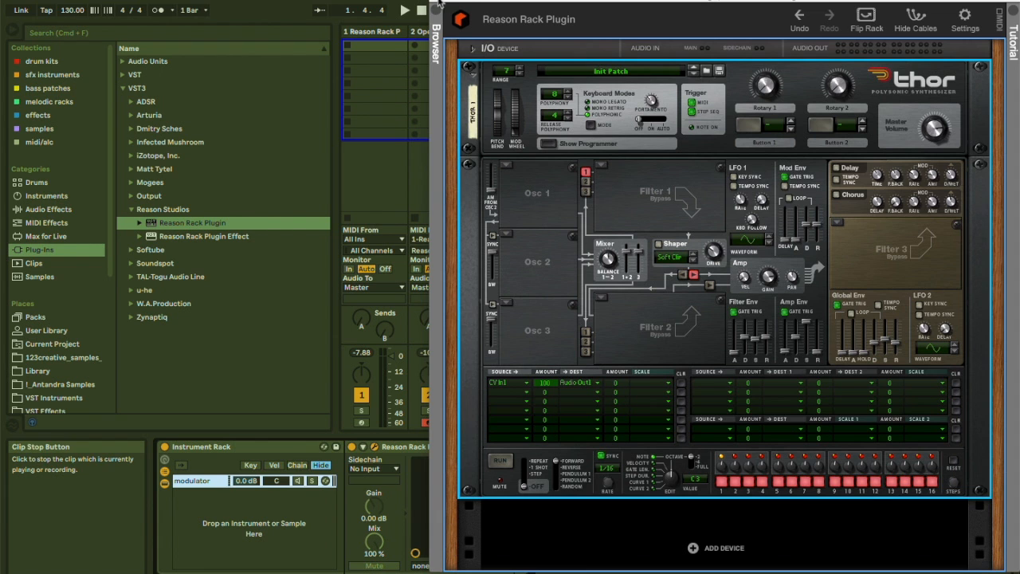
Add a Synchronous Timed Effect Modulator to the rack below Thor.
left_click_drag(467, 4, 502, 0)
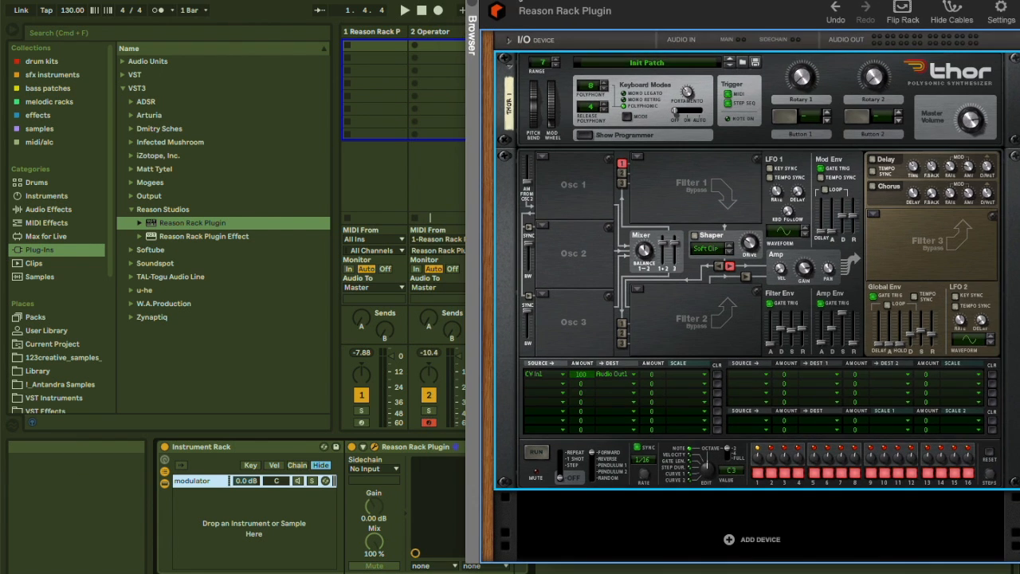
left_click(729, 541)
mouse_move(758, 527)
mouse_move(665, 454)
mouse_move(629, 441)
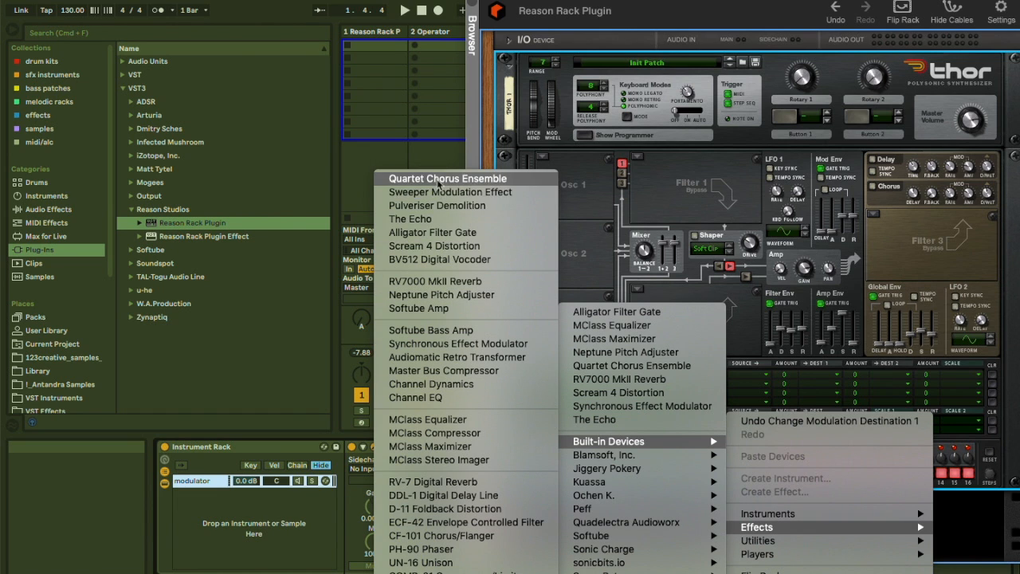
left_click(408, 346)
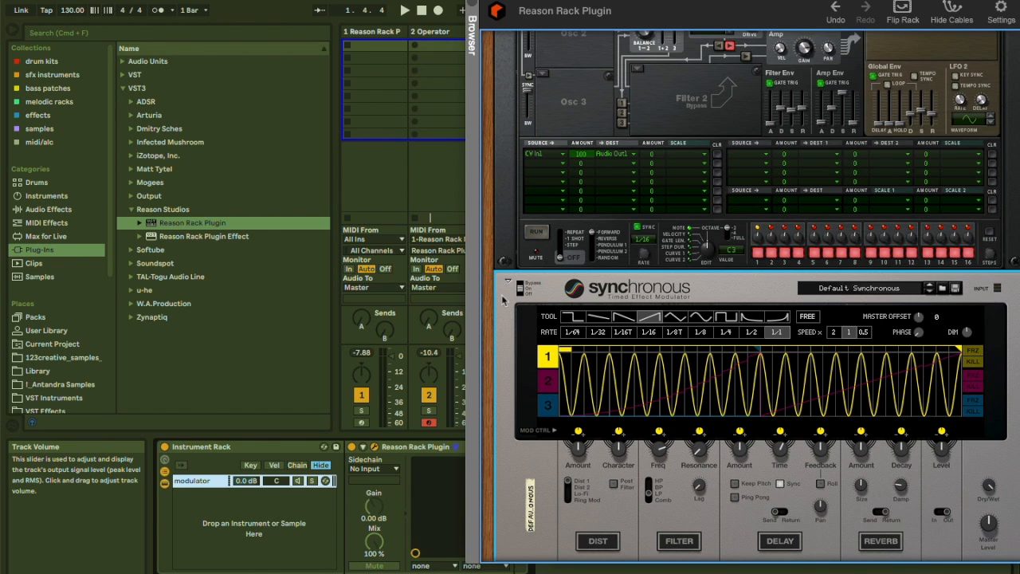
Add a Pulsar Dual LFO utility below the Synchronous modulator.
scroll(699, 539, "down", 3)
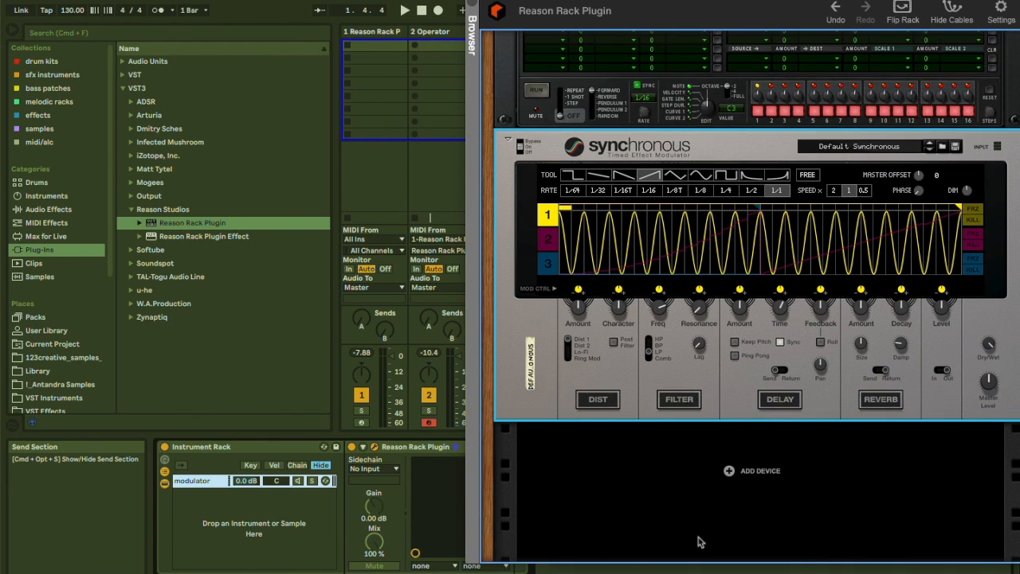
right_click(727, 474)
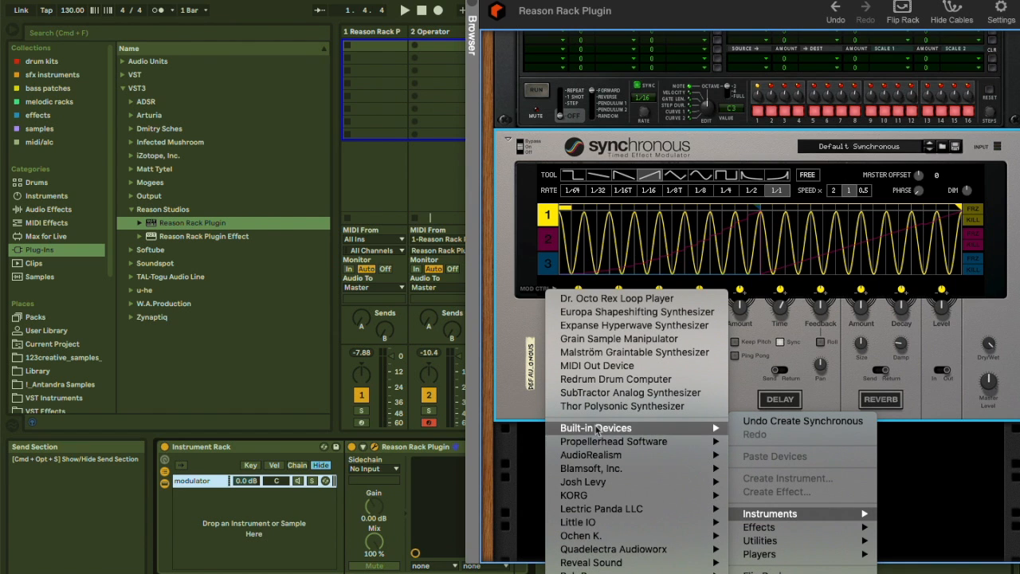
mouse_move(578, 429)
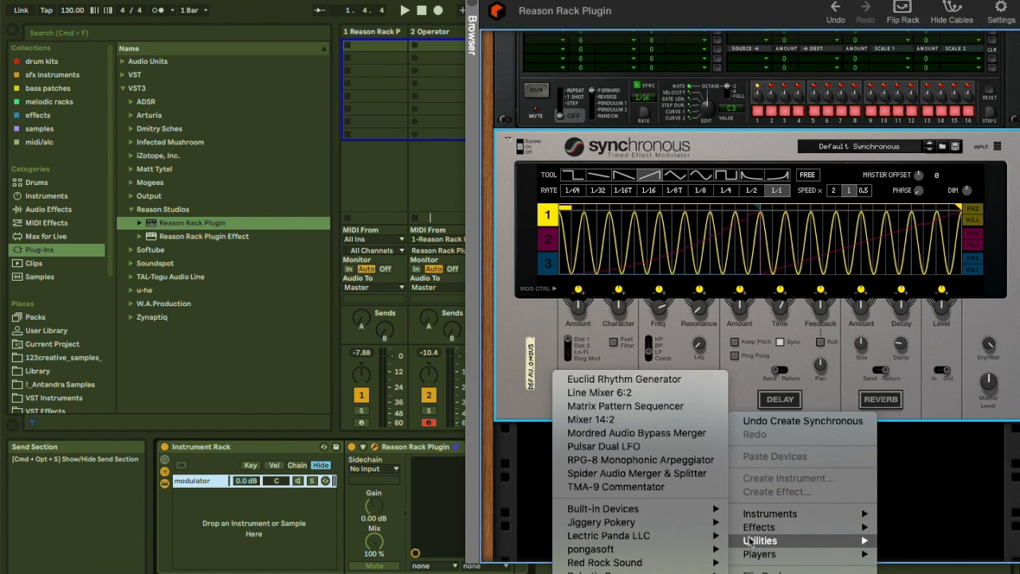
left_click(636, 449)
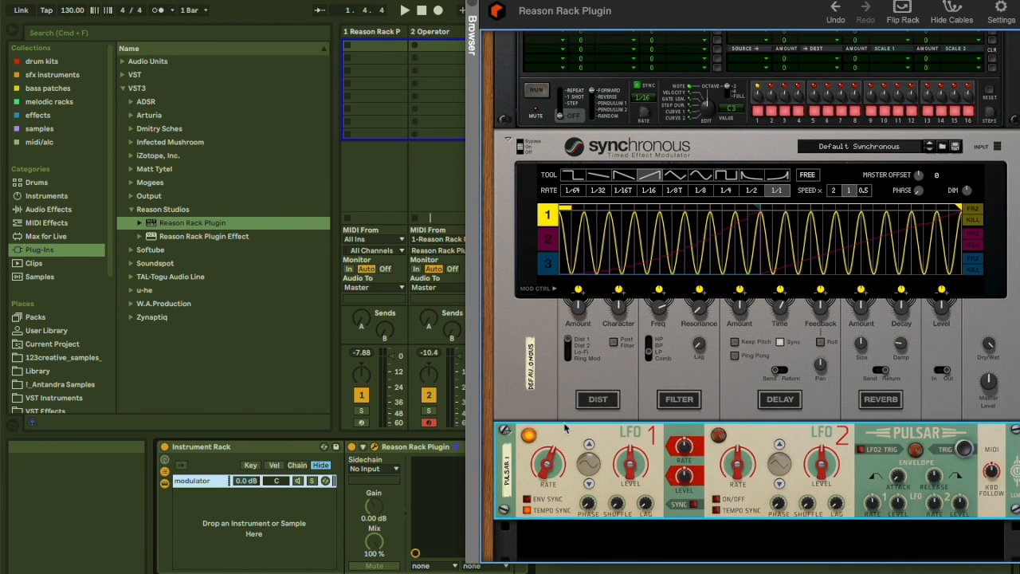
Flip the rack and cable Synchronous's curve CV output to Thor's CV 1 modulation input.
key("Tab")
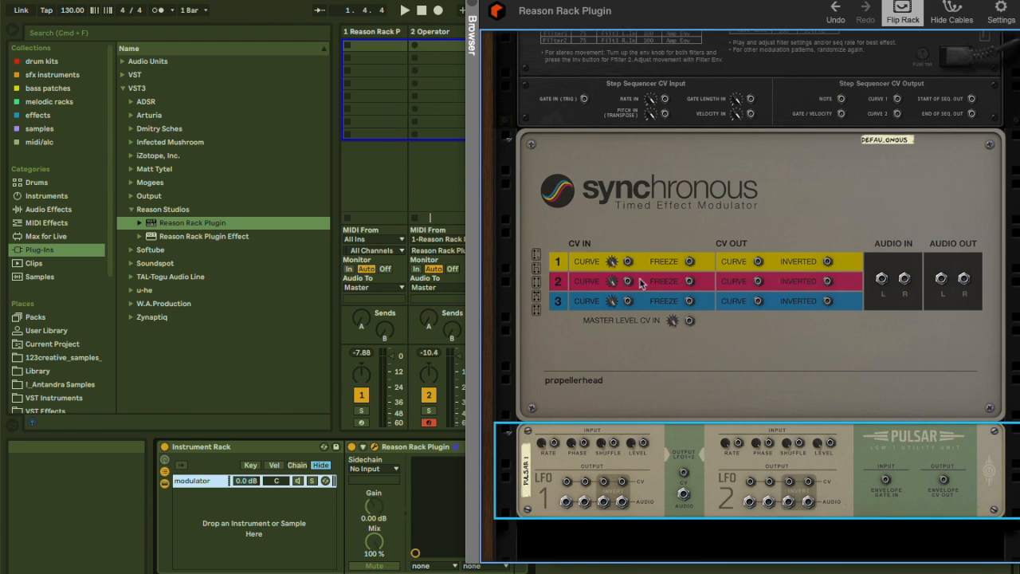
scroll(670, 123, "up", 8)
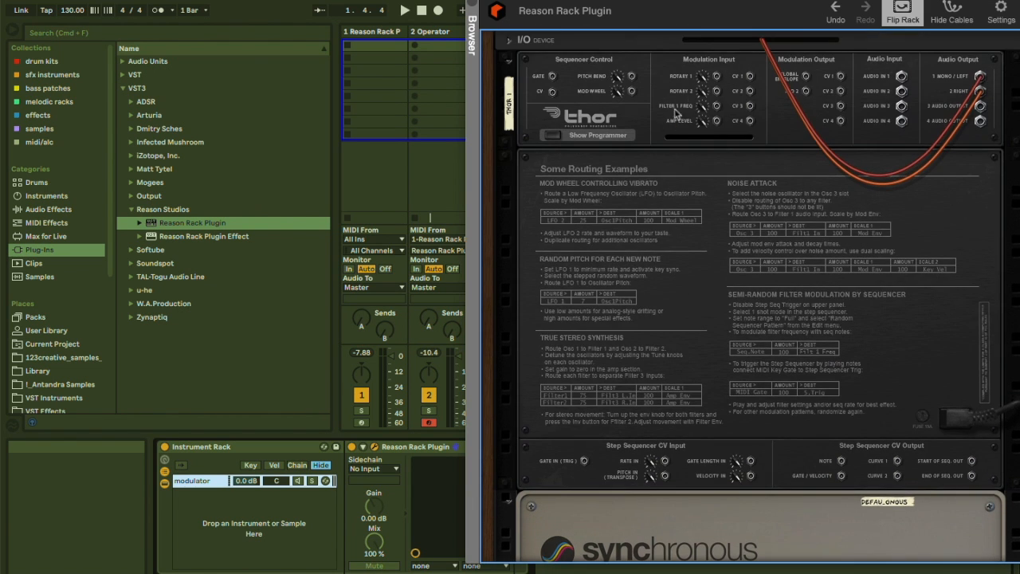
scroll(725, 343, "down", 8)
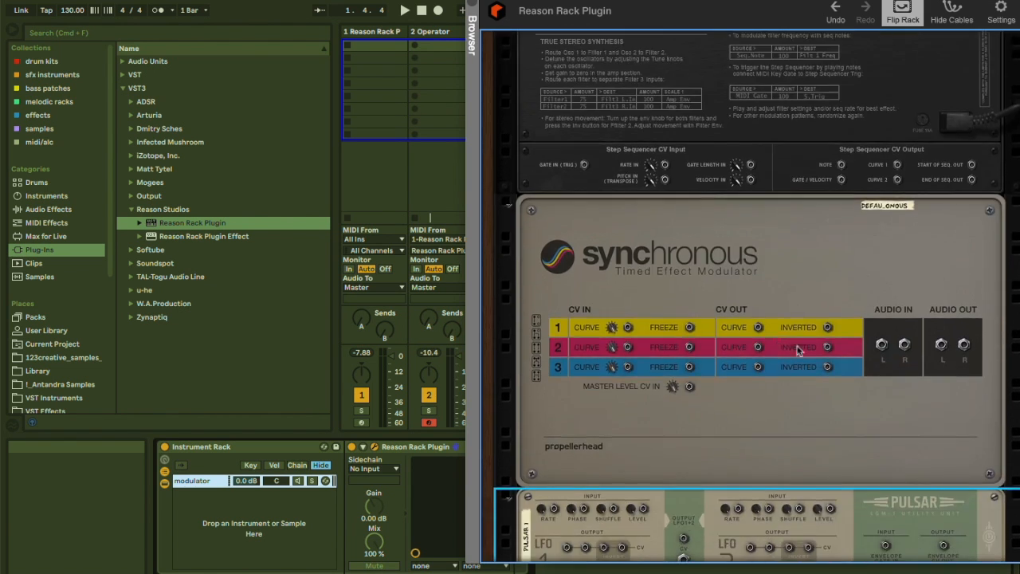
left_click_drag(759, 330, 749, 75)
Try to drag the Pulsar Dual LFO into the Instrument Rack's chain list.
scroll(661, 285, "down", 10)
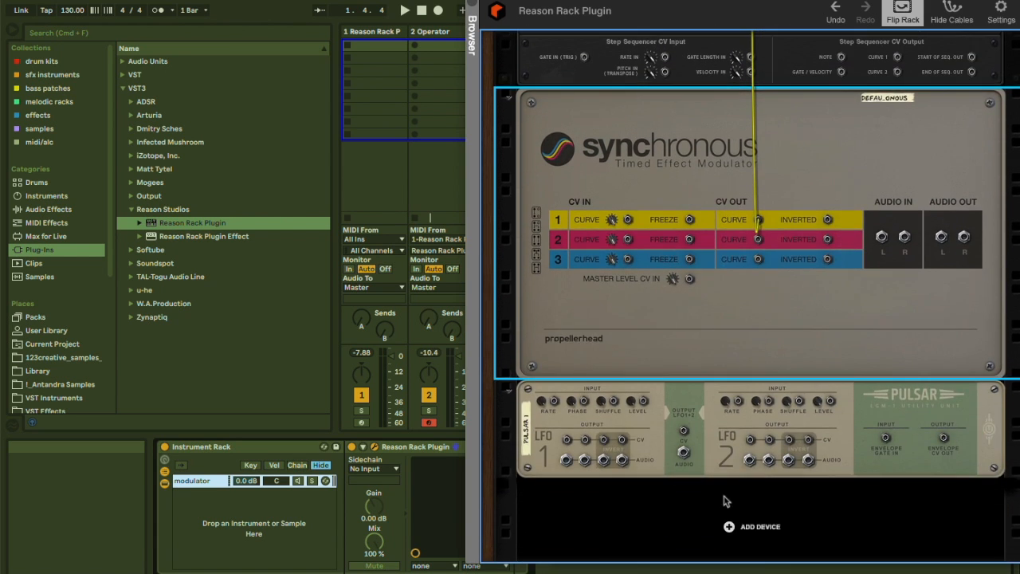
left_click(686, 385)
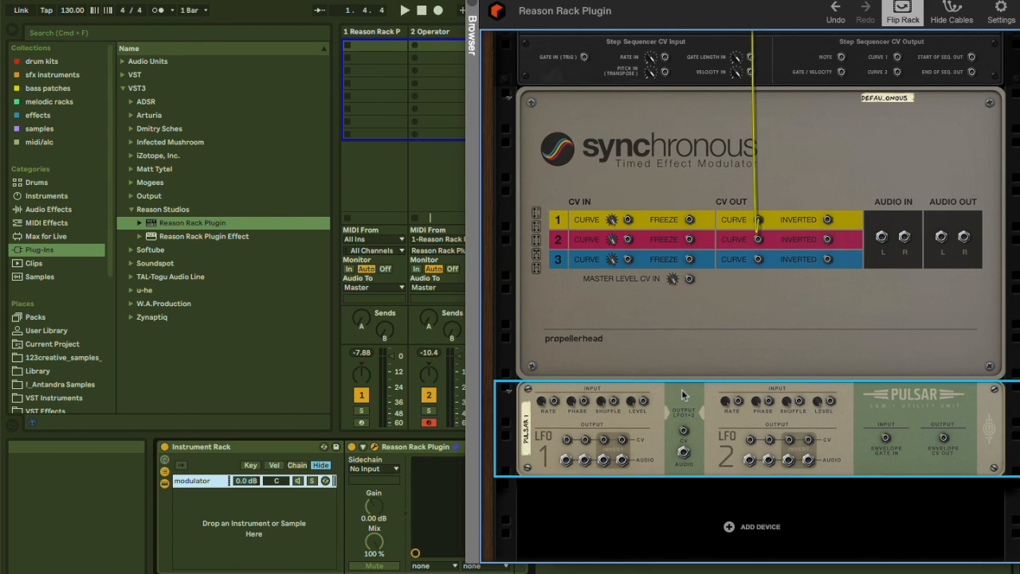
left_click_drag(676, 398, 230, 510)
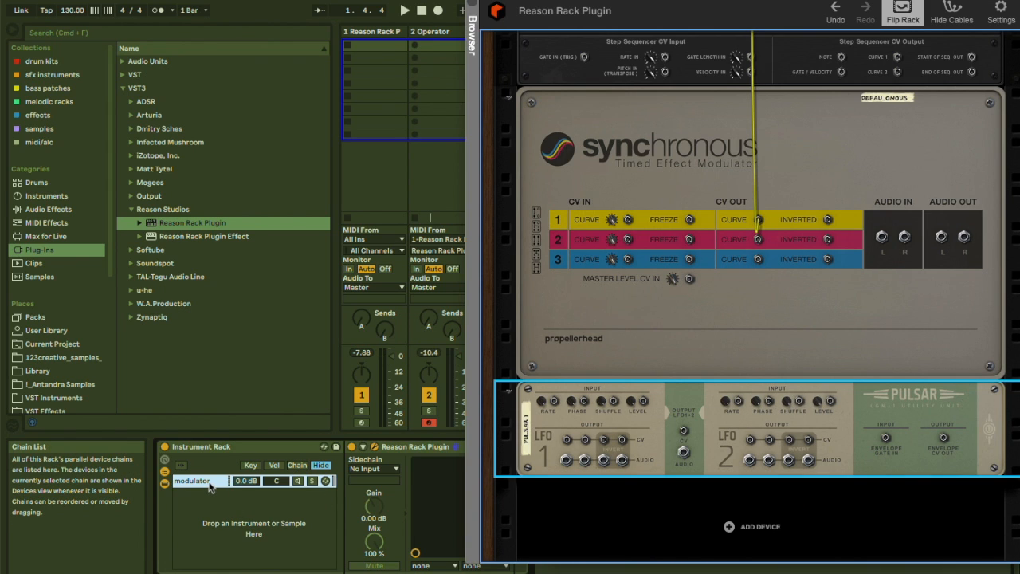
Duplicate the modulator chain in the Instrument Rack.
key("super+d")
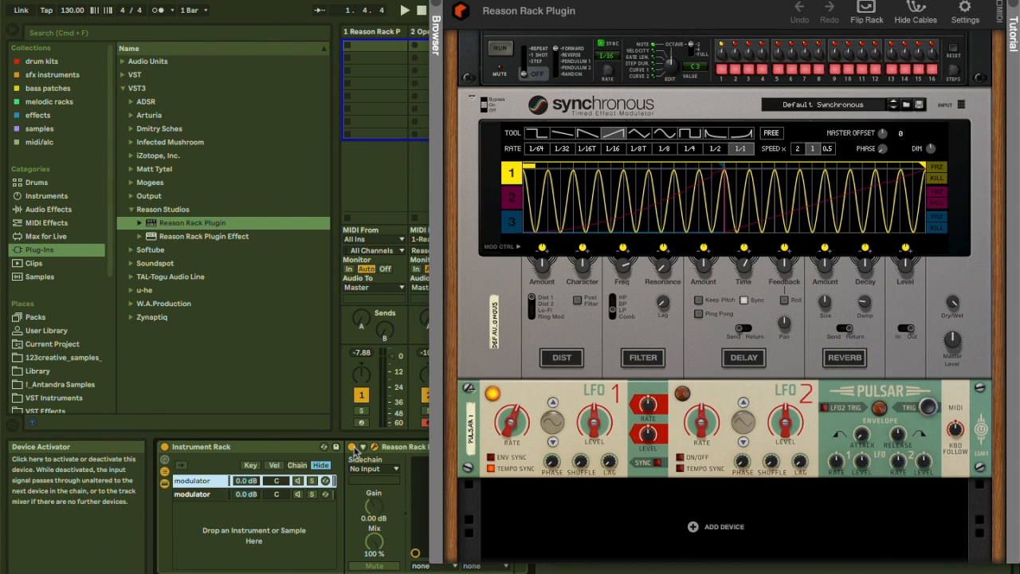
left_click(517, 399)
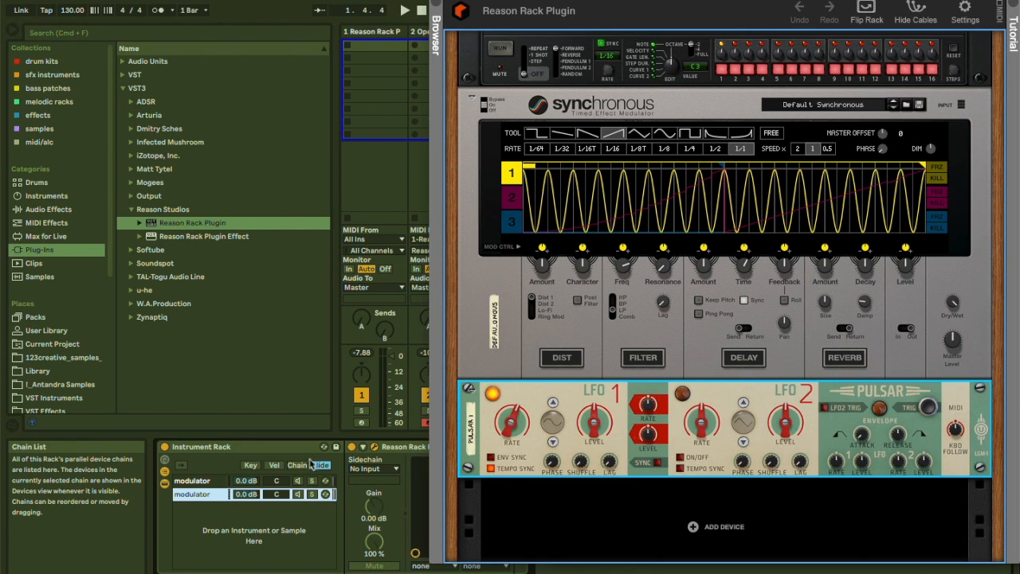
left_click(436, 3)
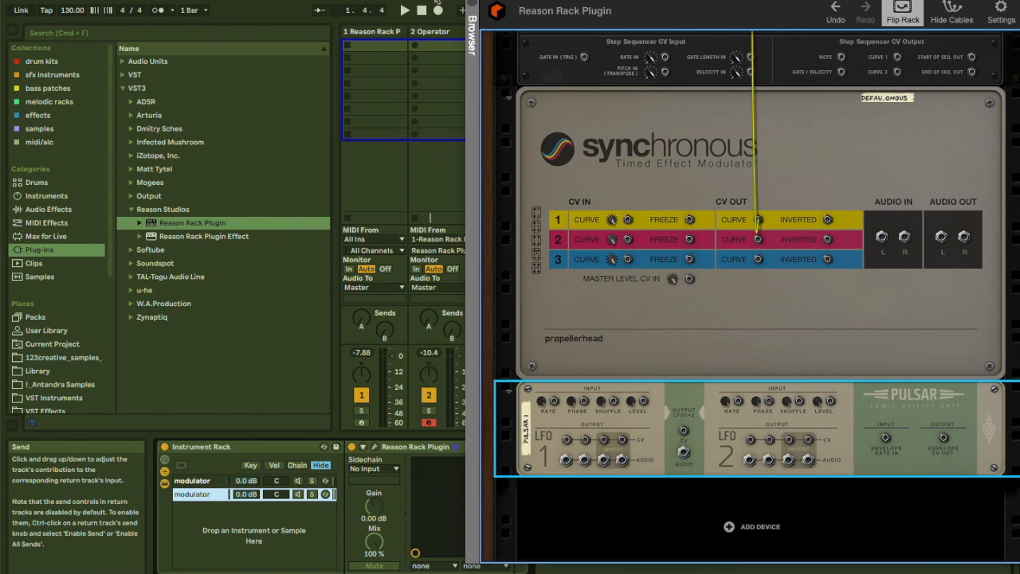
Delete the Pulsar Dual LFO from the first modulator chain's rack.
left_click(202, 482)
left_click(373, 448)
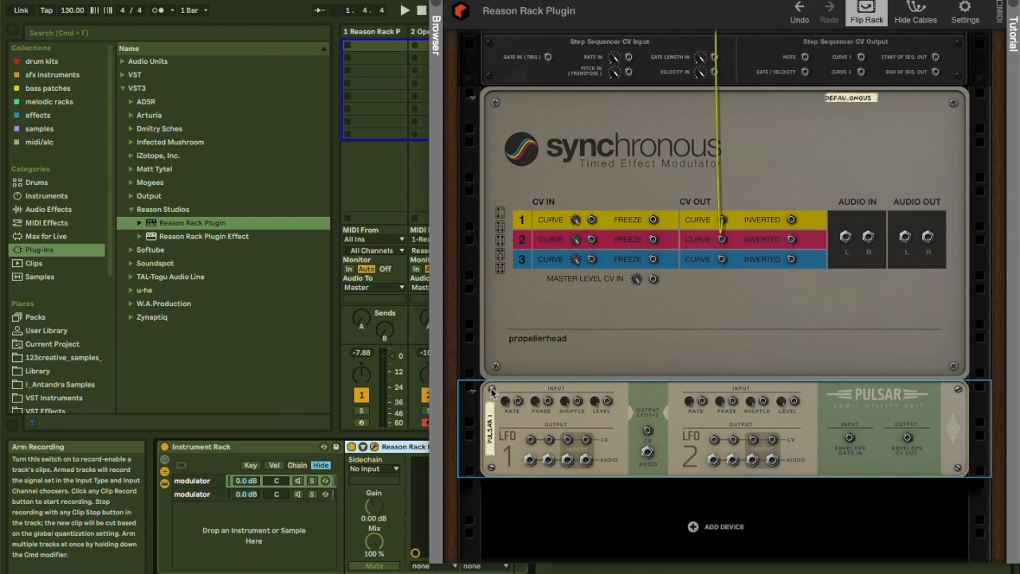
key("BackSpace")
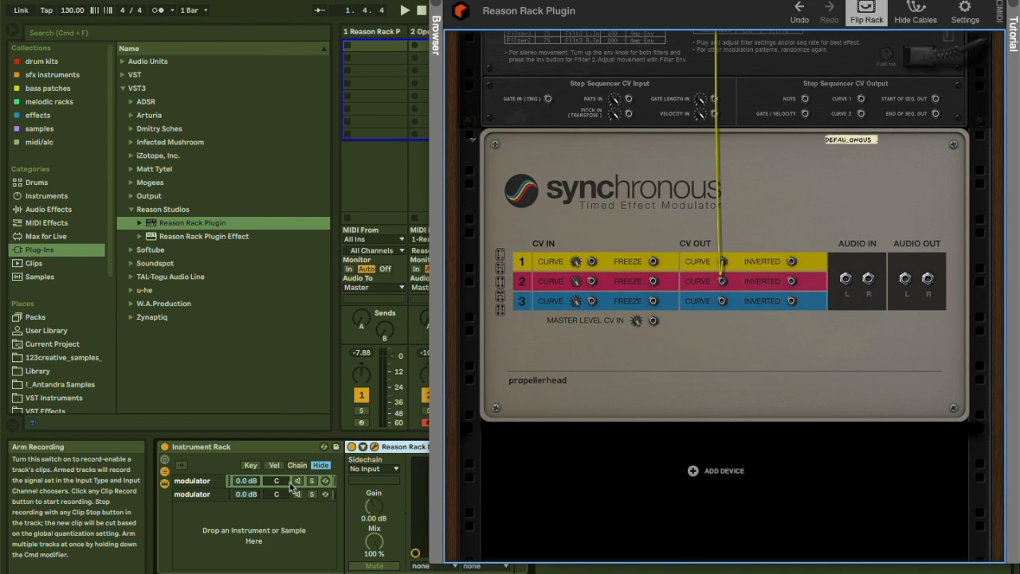
In the second modulator chain, cable Pulsar's LFO 1 CV output to Thor's CV 1 modulation input.
left_click(205, 495)
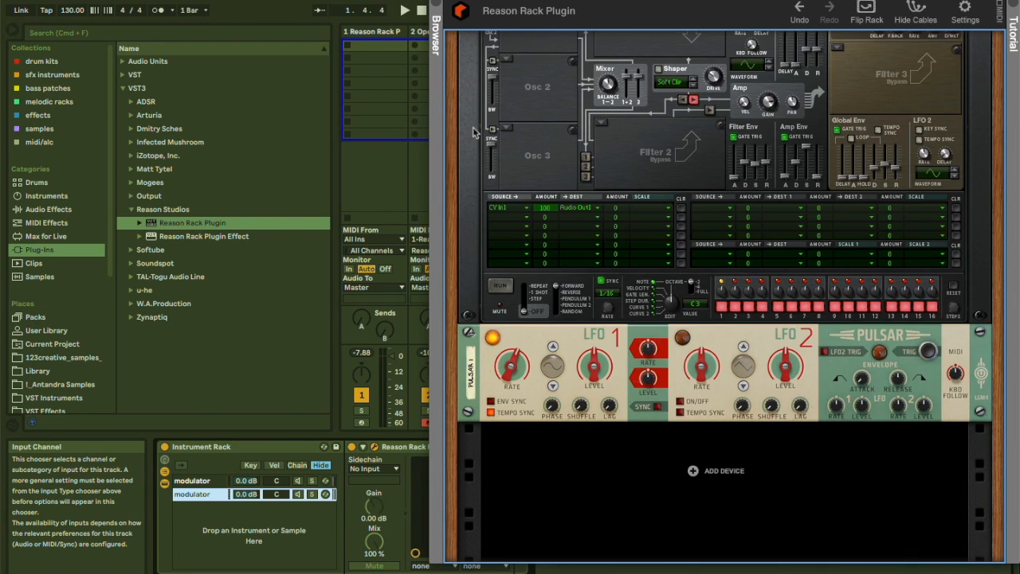
left_click(486, 386)
key("Tab")
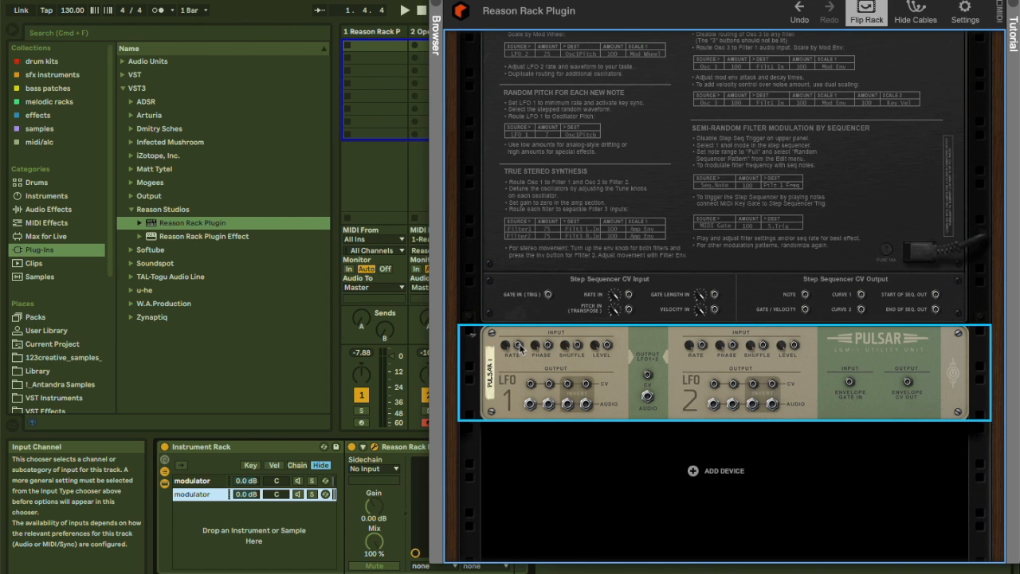
left_click_drag(531, 384, 713, 77)
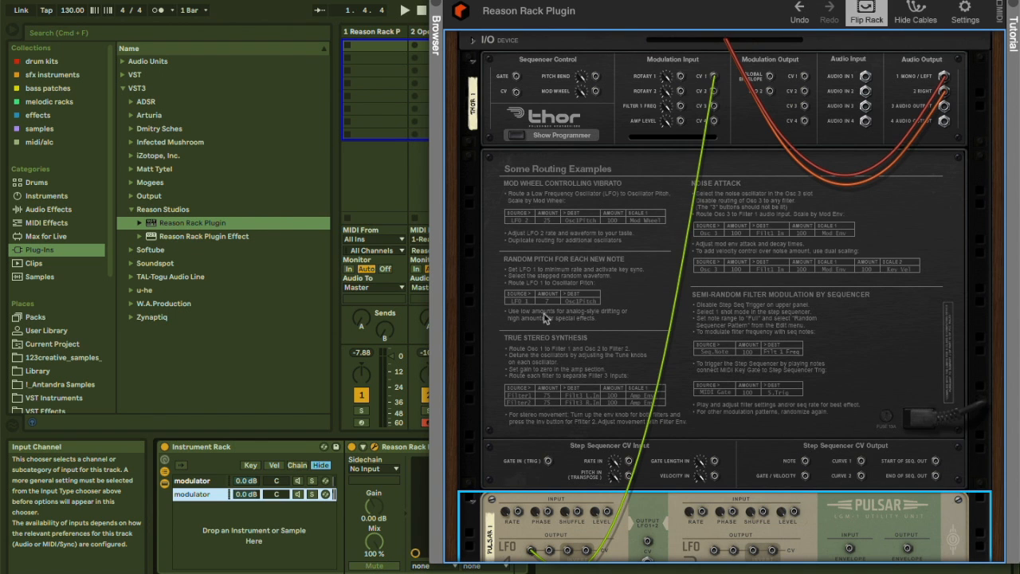
key("Tab")
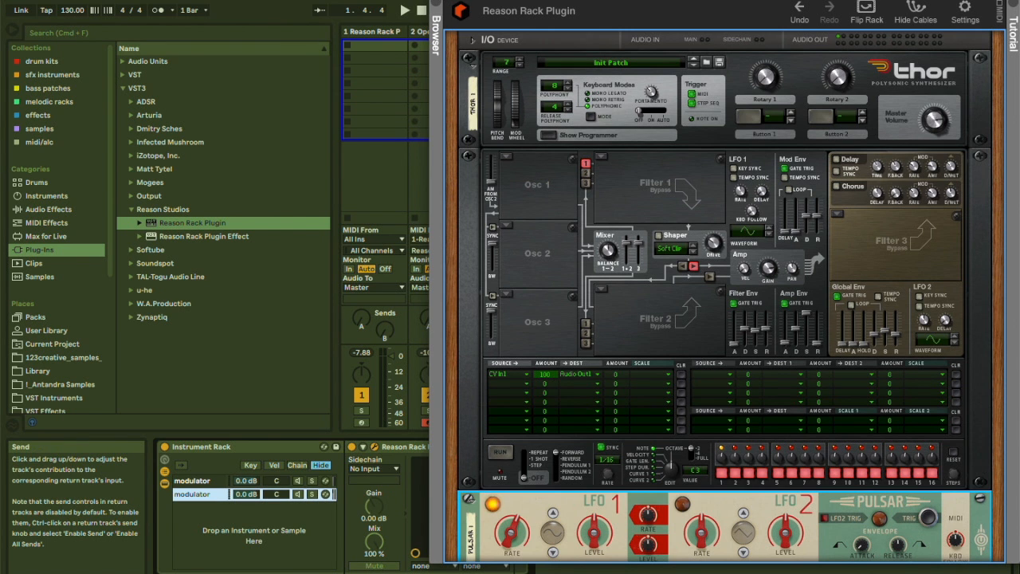
Add the Max for Live CV In device after the Reason Rack Plugin in the second modulator chain.
left_click_drag(471, 1, 616, 3)
left_click_drag(446, 1, 567, 2)
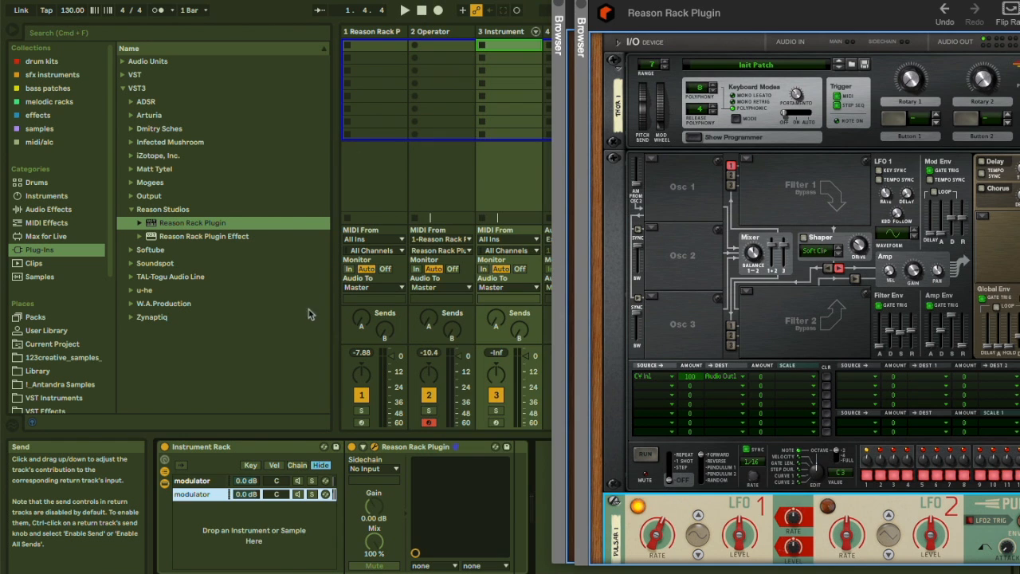
left_click(130, 209)
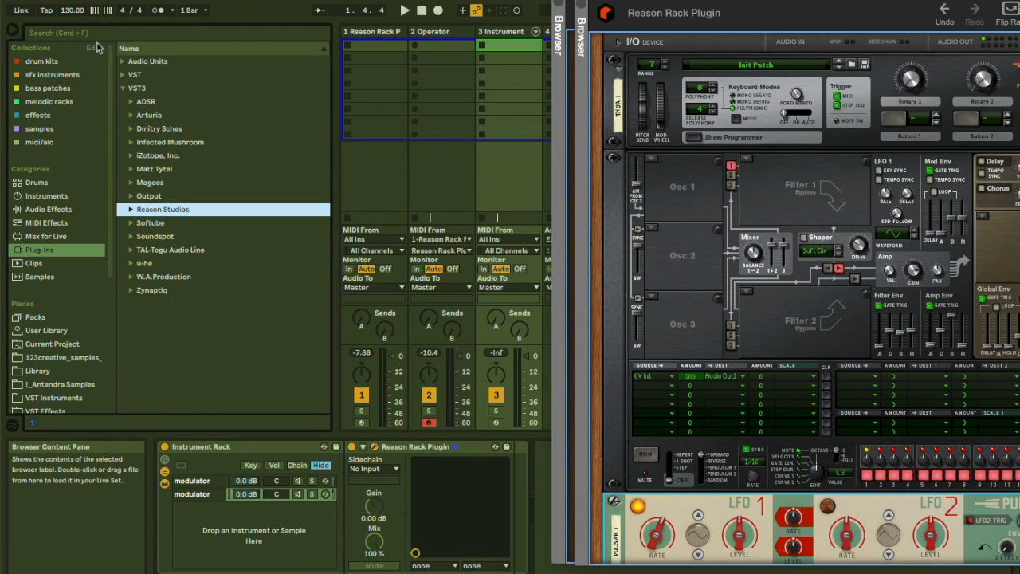
left_click(89, 38)
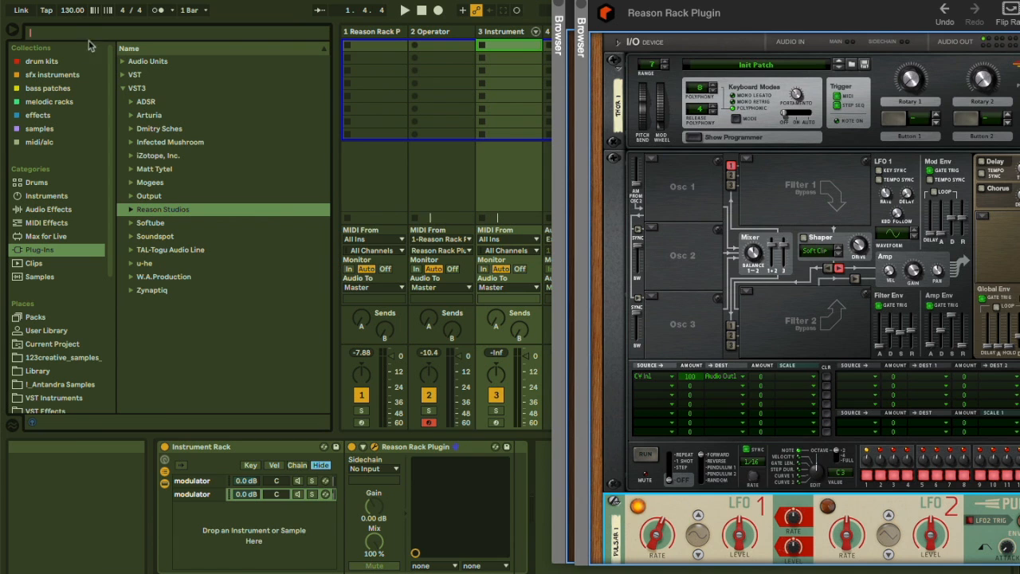
left_click(53, 237)
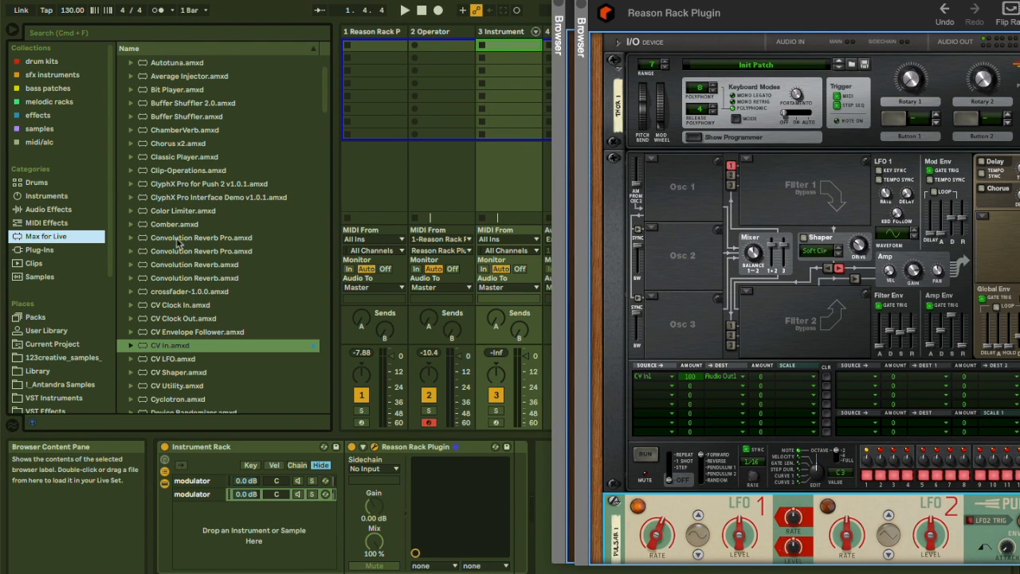
left_click(165, 347)
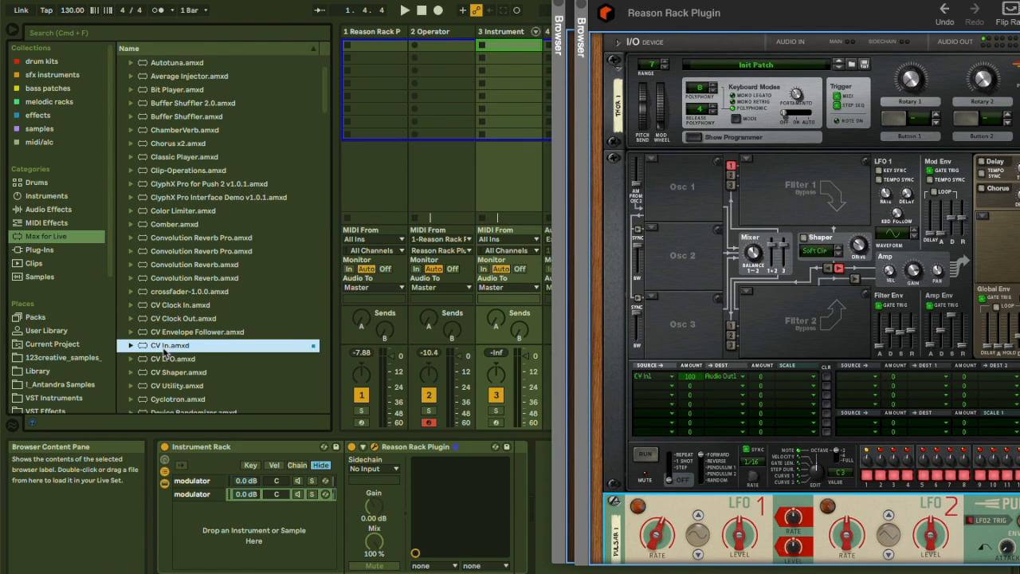
left_click_drag(165, 351, 508, 458)
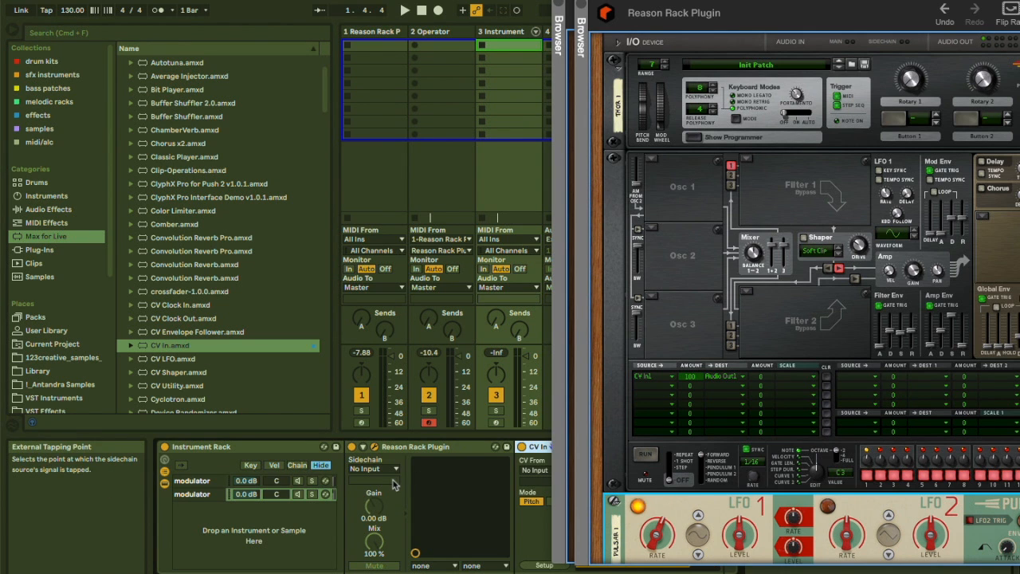
Add a CV In device after the Reason Rack Plugin in the first modulator chain as well.
left_click(208, 482)
left_click_drag(185, 346, 513, 473)
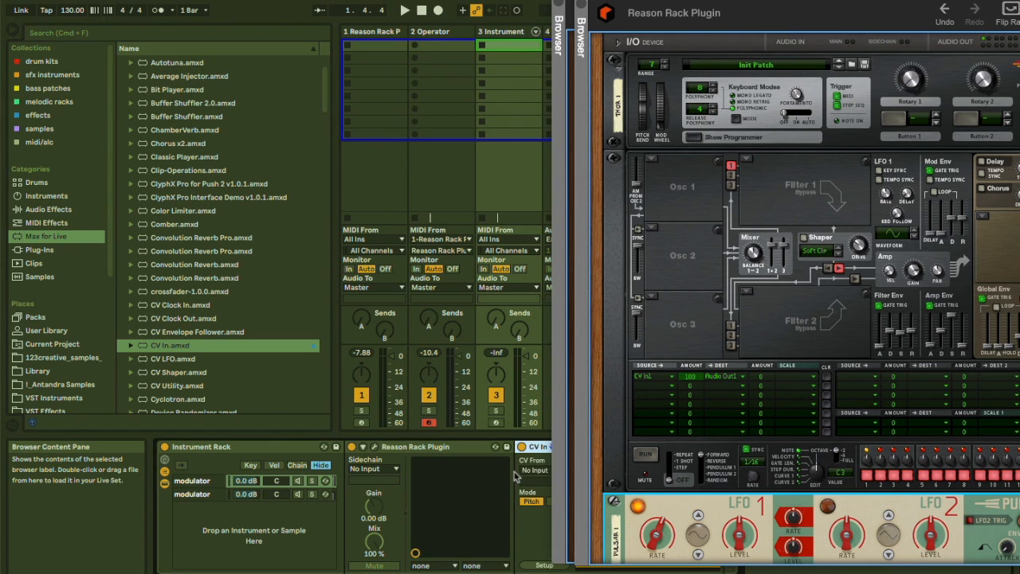
left_click(581, 1)
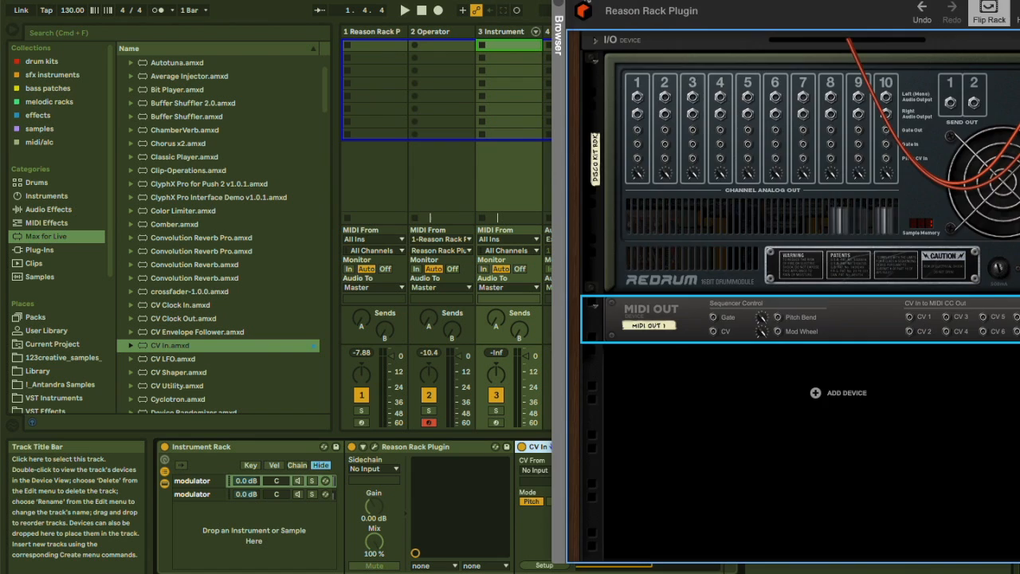
left_click(560, 2)
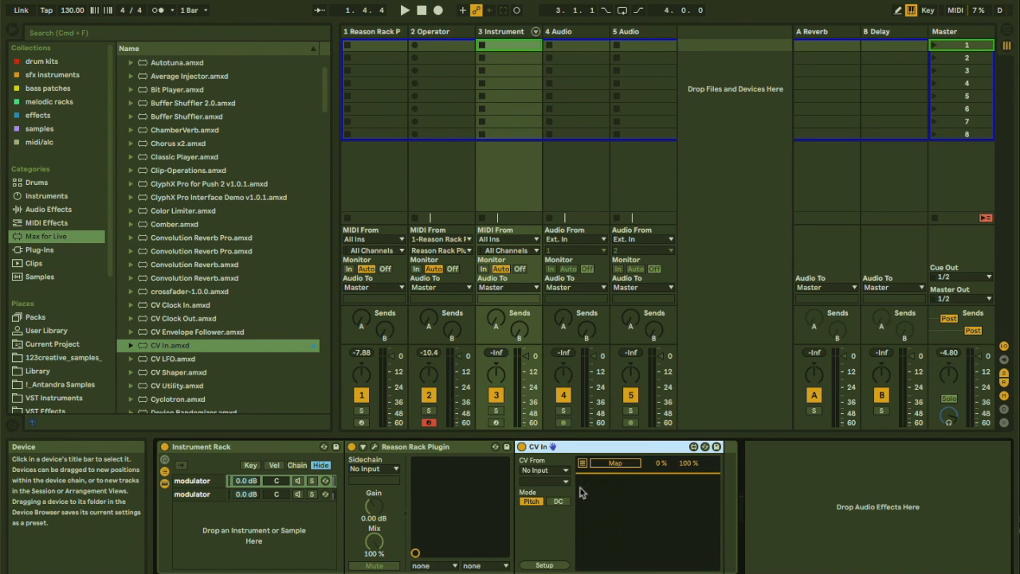
left_click(538, 471)
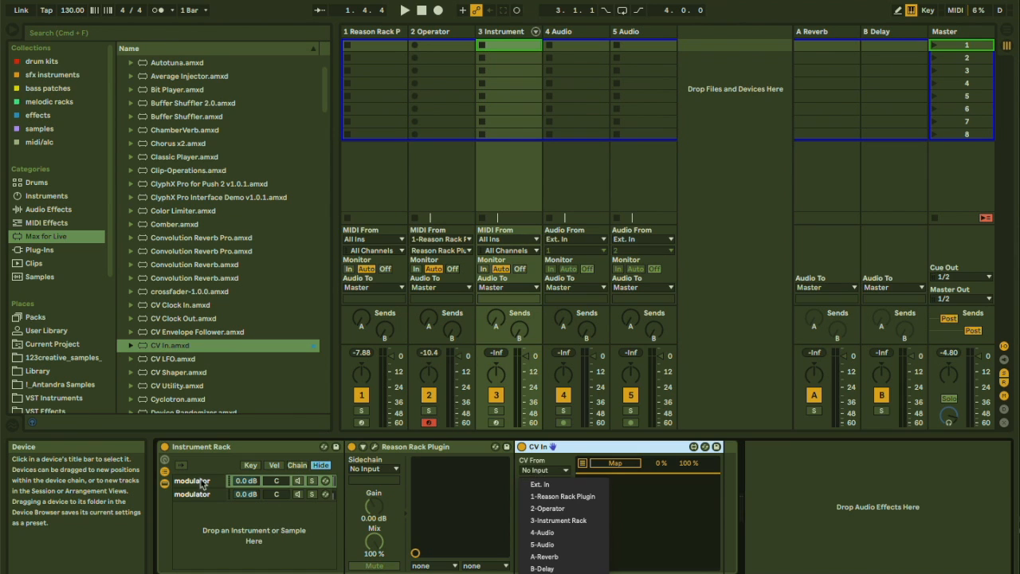
Rename the rack's chains as modulator 1 and modulator 2.
left_click(236, 488)
left_click(235, 487)
key("Right")
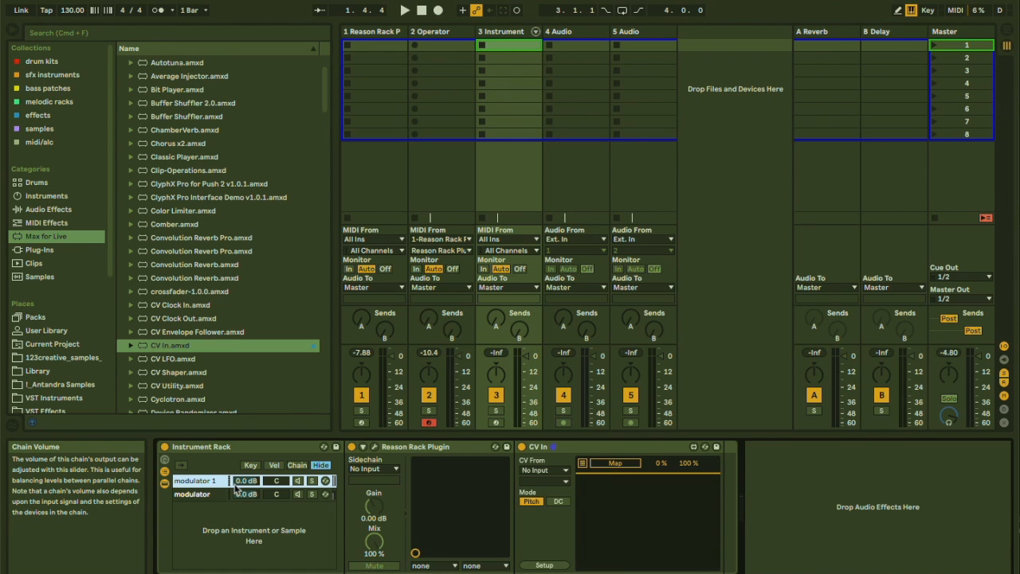
left_click(210, 495)
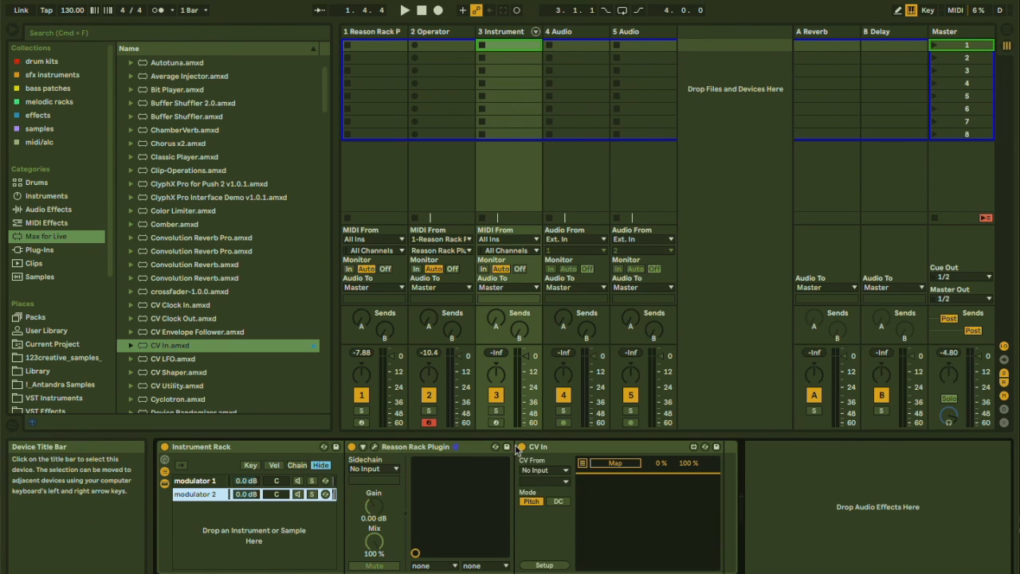
Route the second chain's CV In from 3-Instrument Rack, Instrument Rack | modulator 2 | Pre FX.
left_click(536, 471)
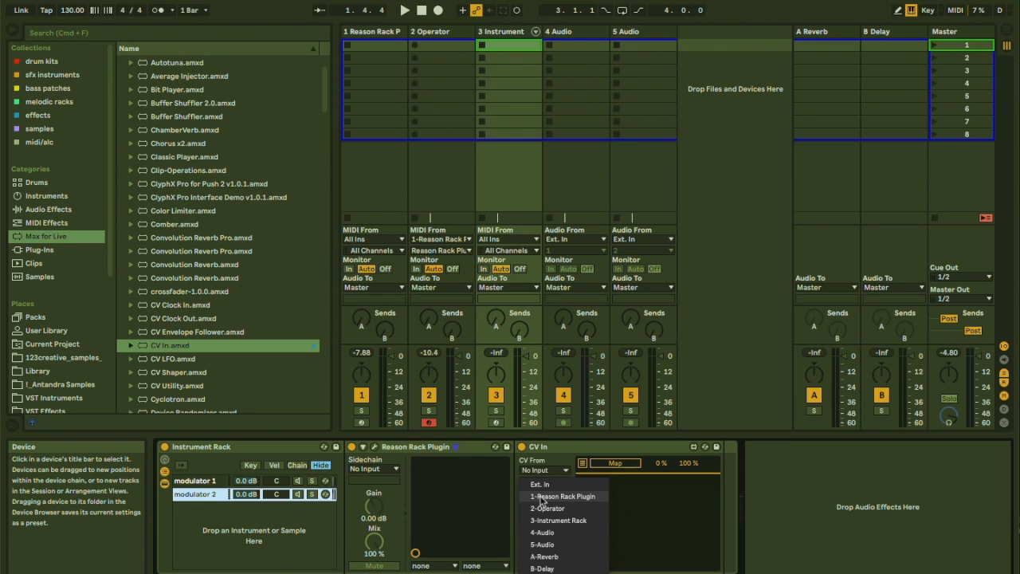
left_click(558, 520)
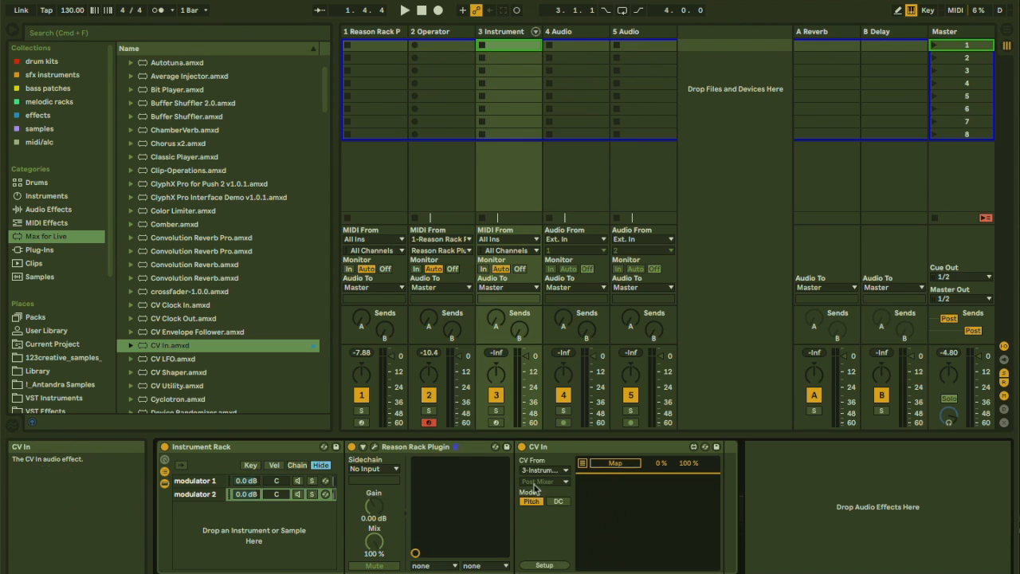
left_click(536, 482)
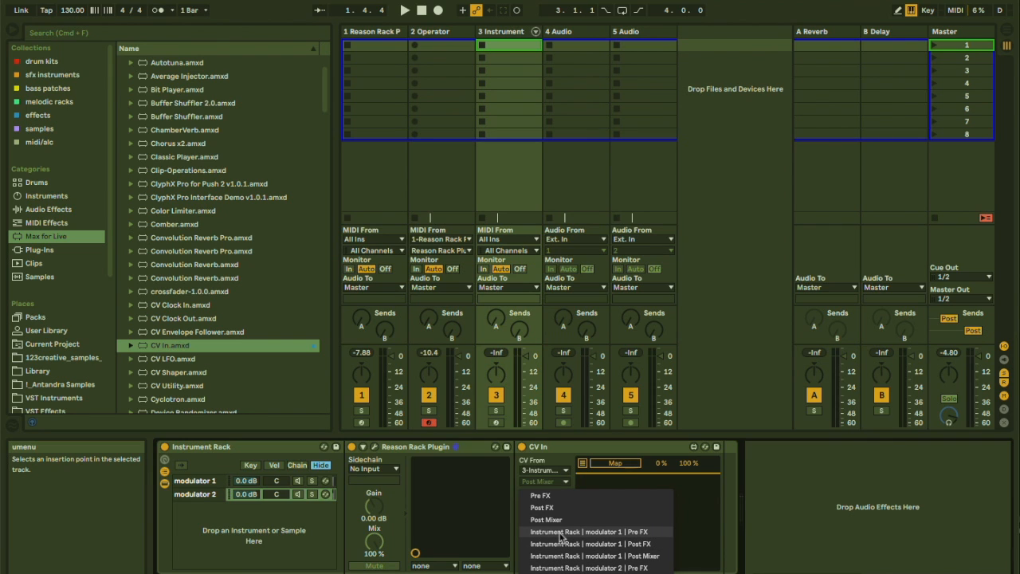
left_click(567, 568)
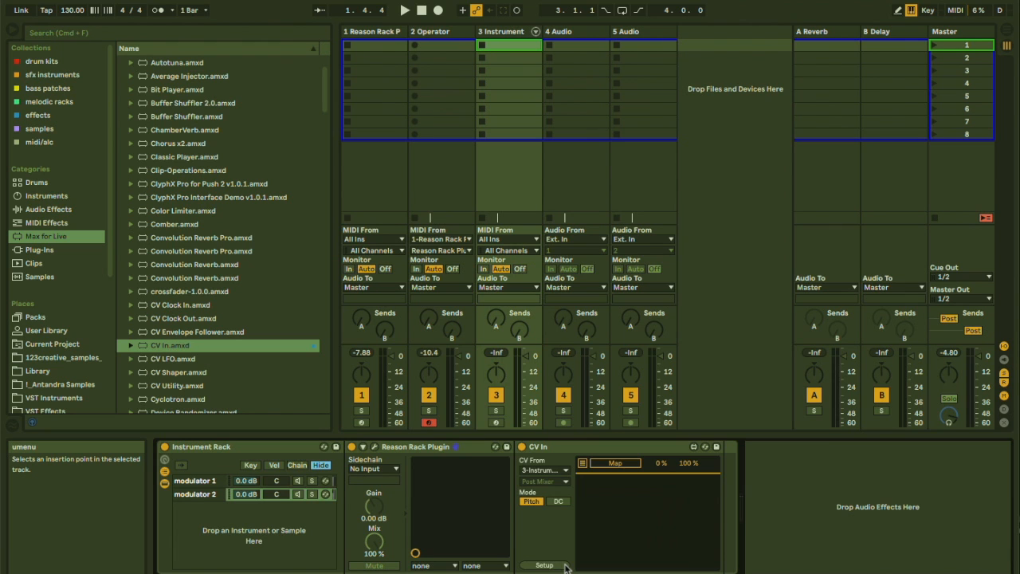
Route the first chain's CV In from 3-Instrument Rack, Instrument Rack | modulator 1 | Pre FX.
left_click(196, 481)
left_click(544, 470)
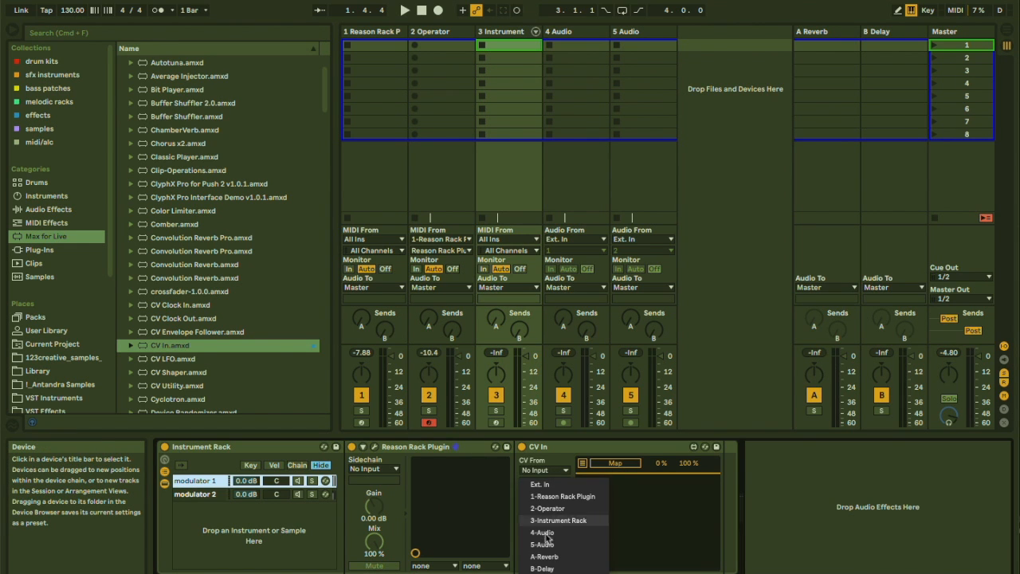
left_click(550, 519)
left_click(539, 482)
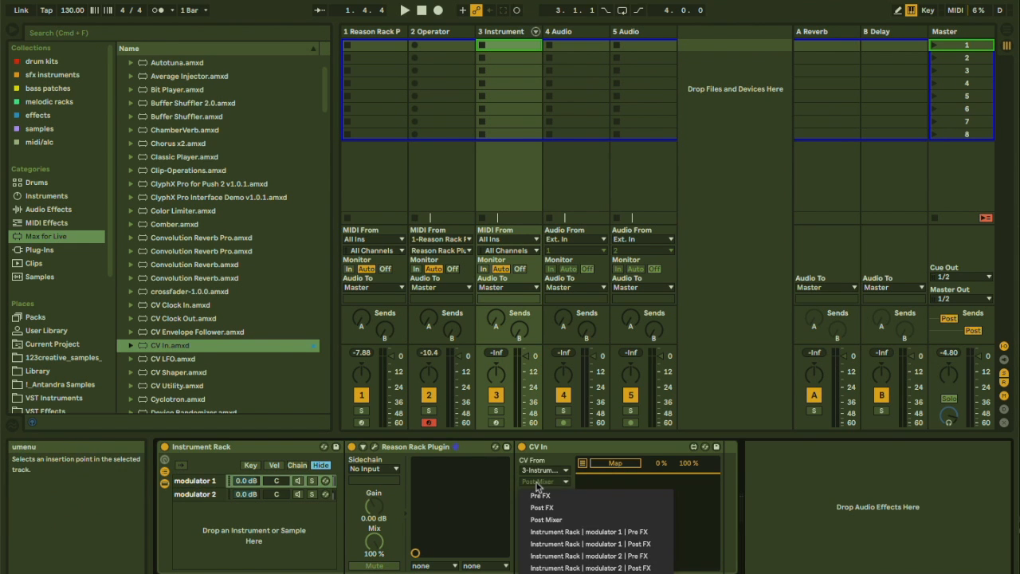
left_click(570, 533)
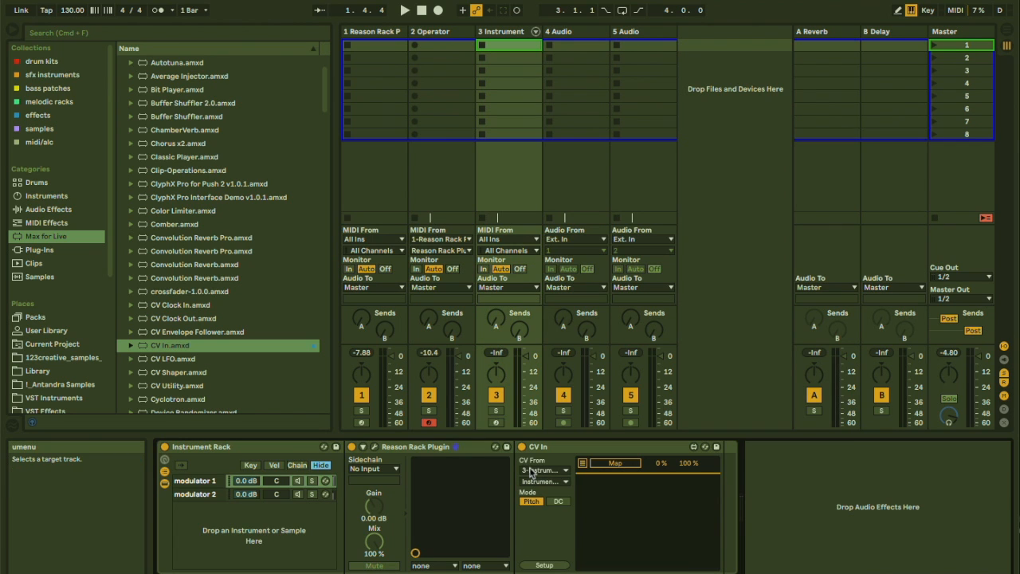
Switch the CV In devices in both modulator chains to DC mode.
left_click(558, 500)
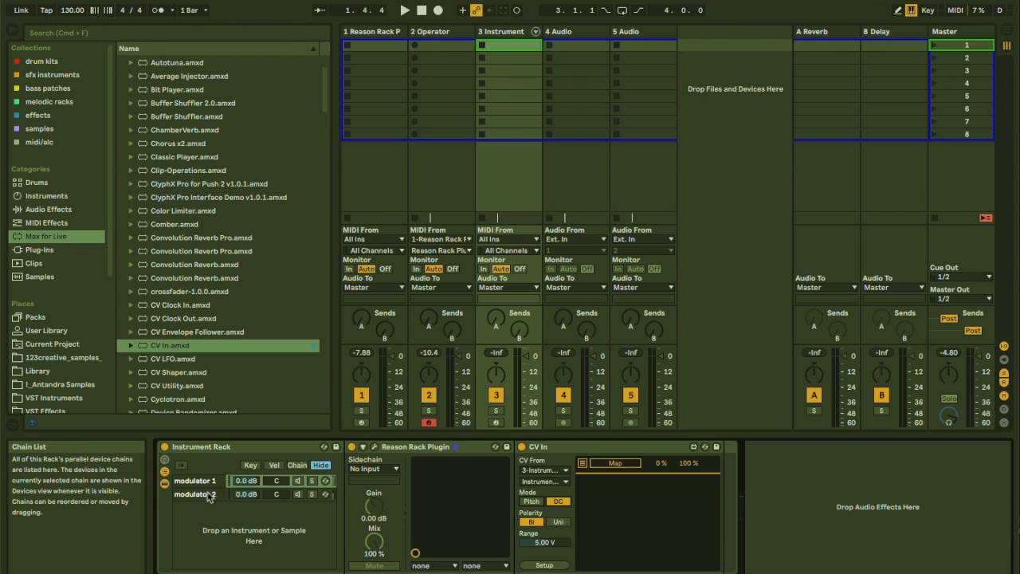
left_click(211, 495)
left_click(555, 502)
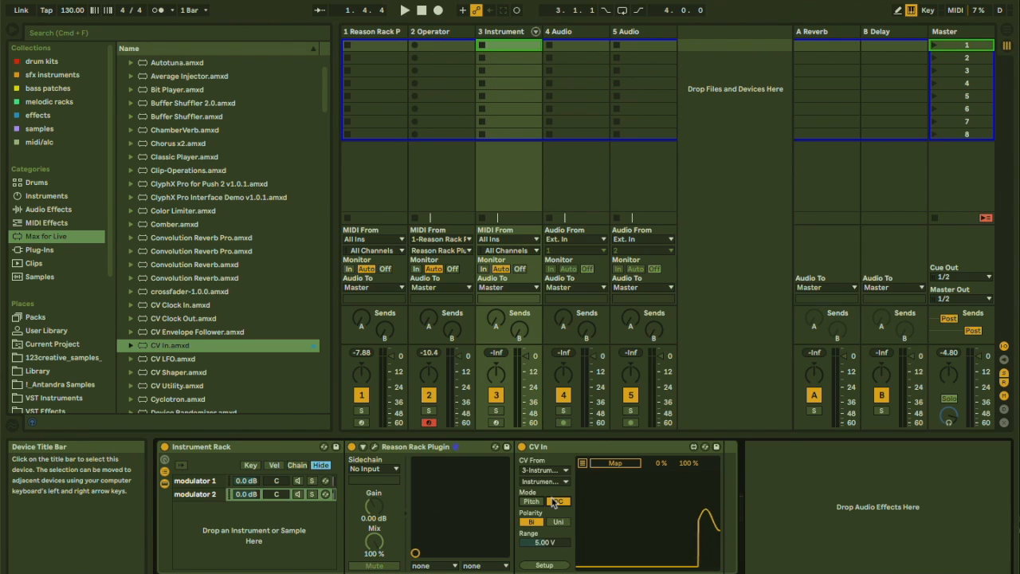
left_click(200, 495)
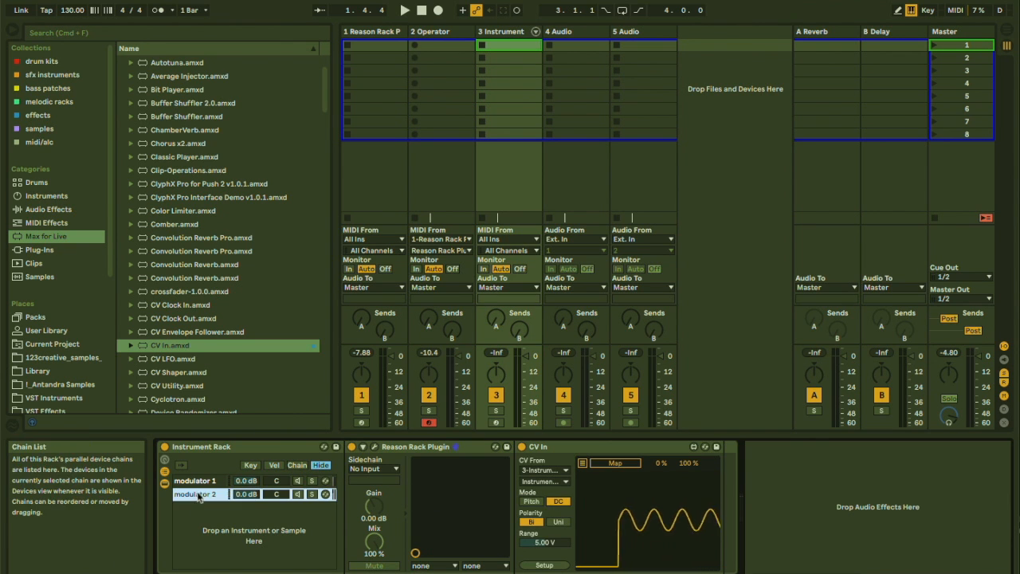
Set the first chain's CV In polarity to Uni and its range to 10.00 V.
left_click(363, 447)
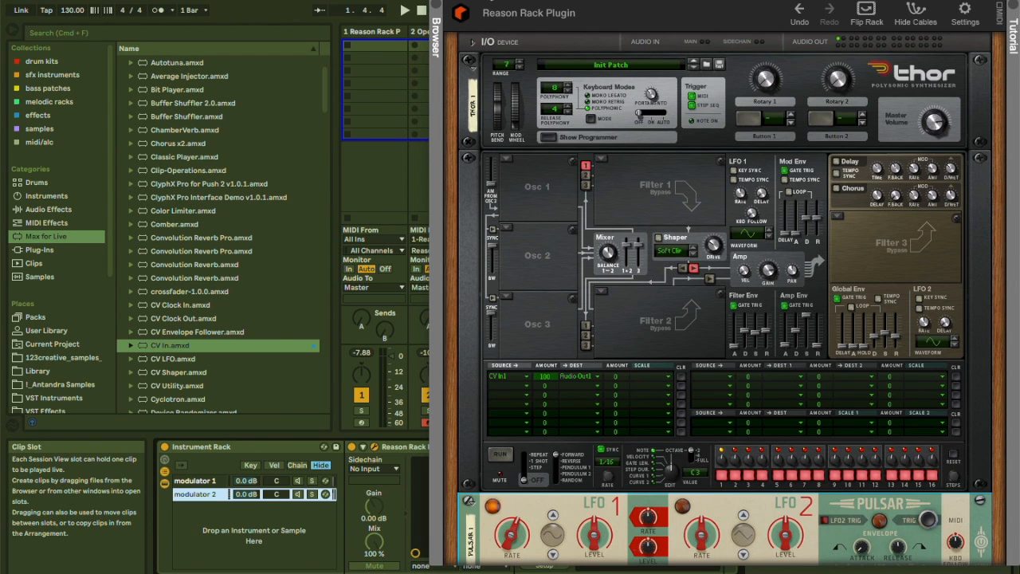
left_click_drag(520, 0, 743, 2)
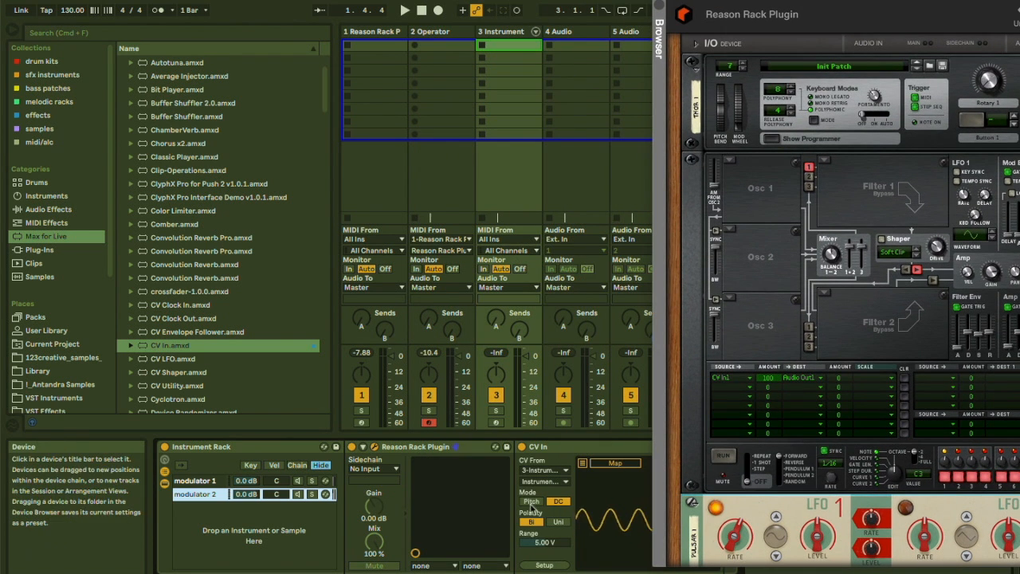
left_click(196, 483)
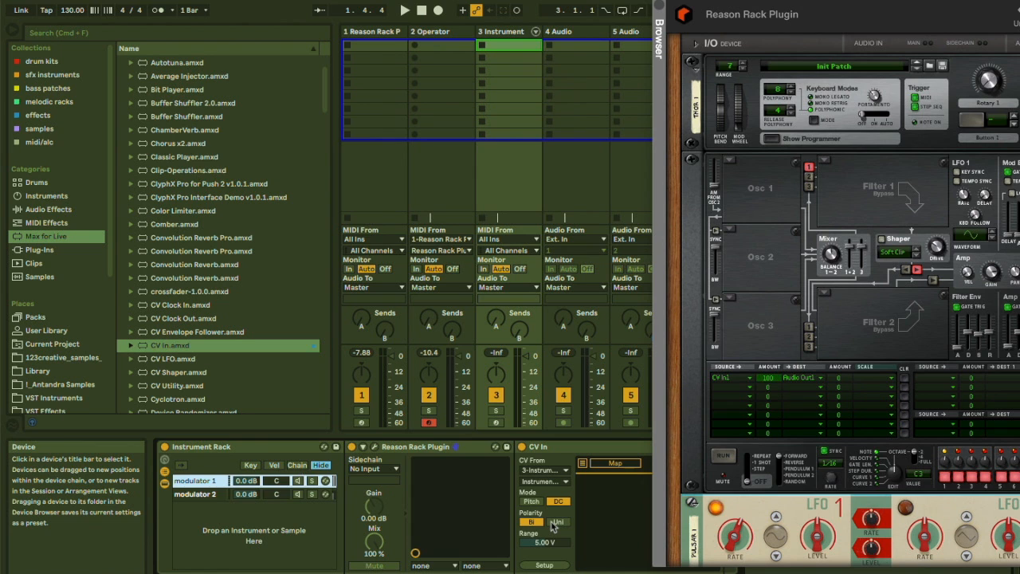
left_click(556, 523)
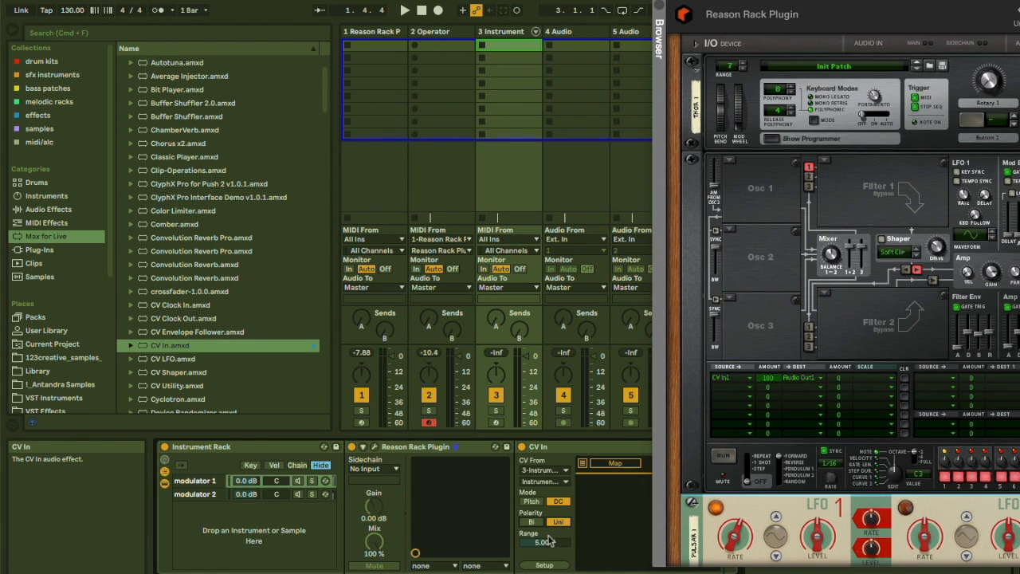
left_click_drag(547, 545, 547, 520)
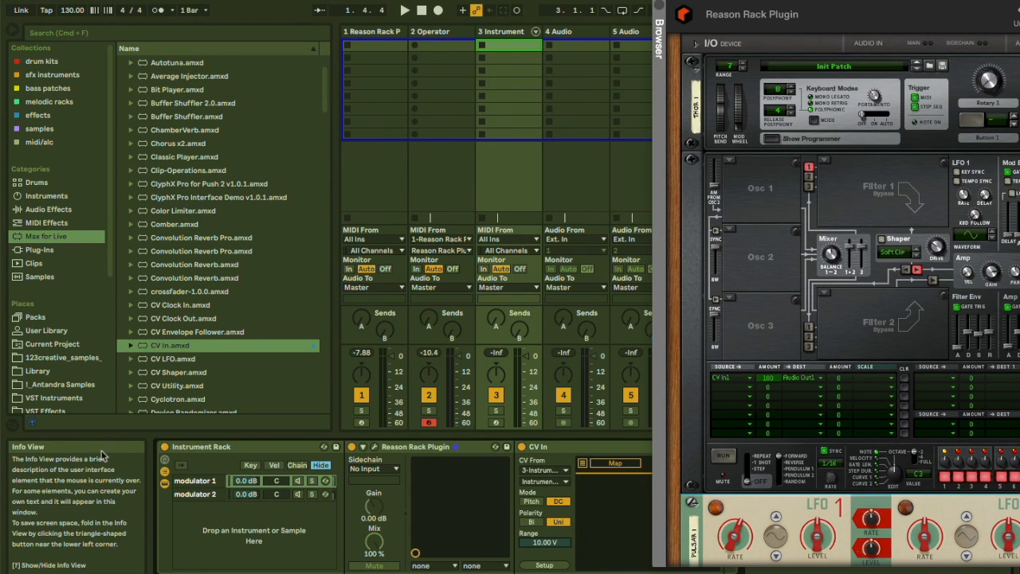
Inspect the second chain's CV In settings.
left_click(194, 494)
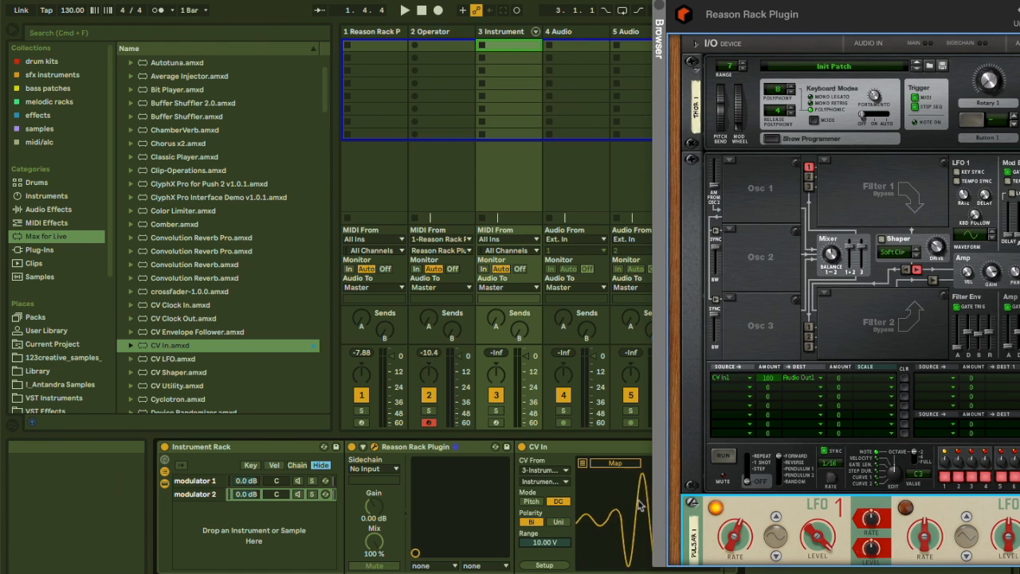
left_click_drag(749, 4, 868, 47)
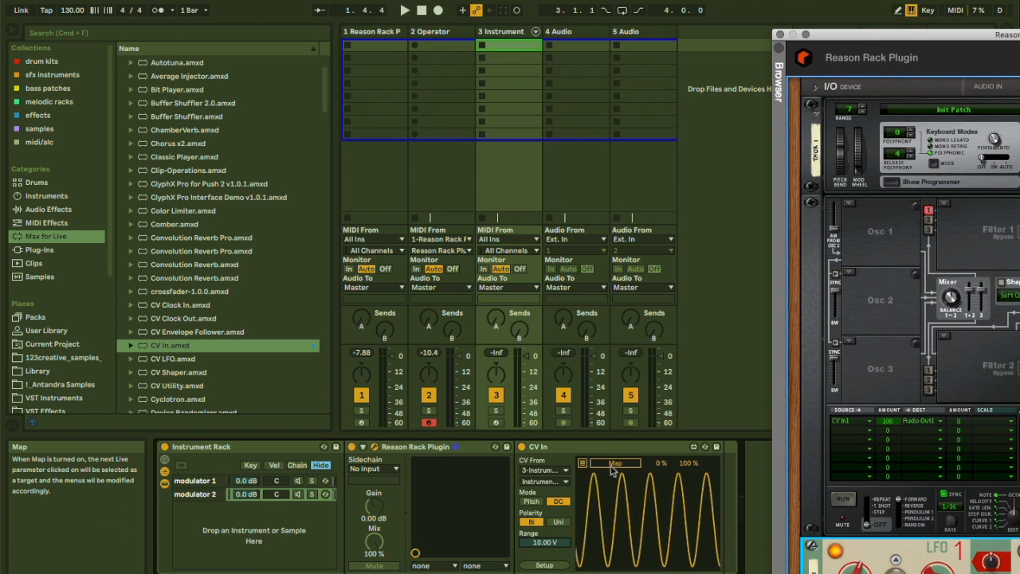
Replace the first track's Reason Rack Plugin with an Operator instrument.
left_click_drag(874, 36, 841, 22)
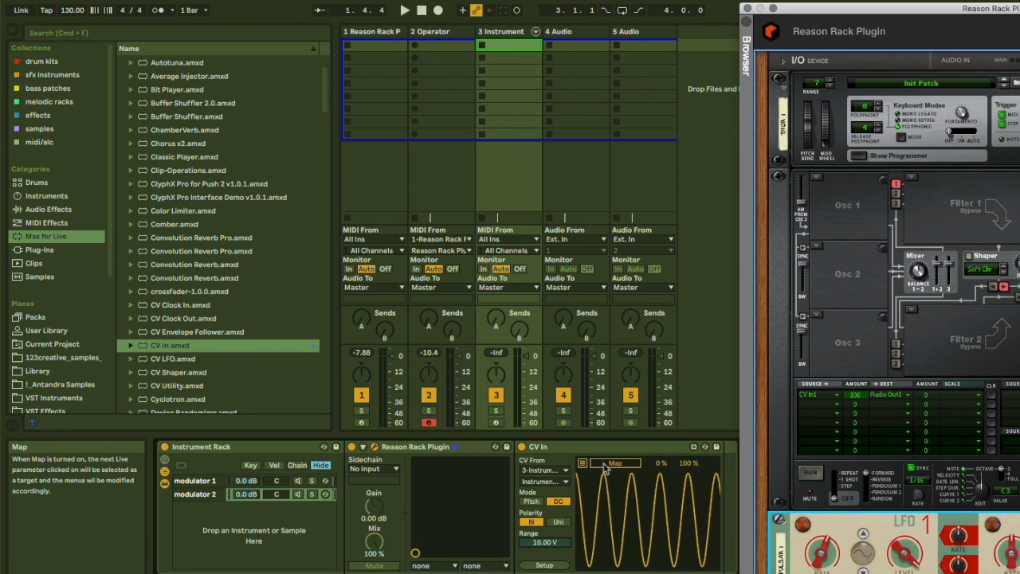
left_click(384, 35)
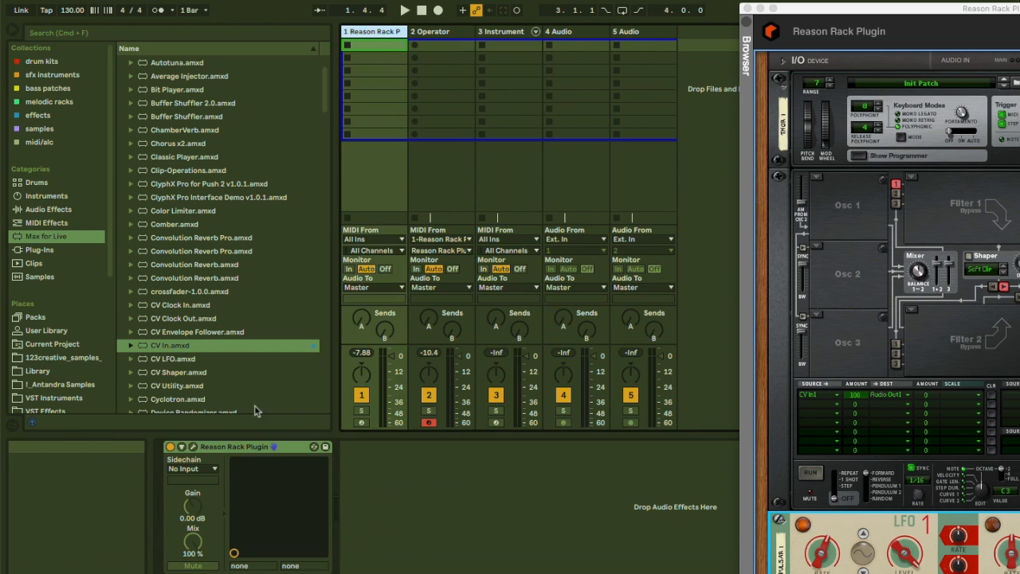
left_click(210, 450)
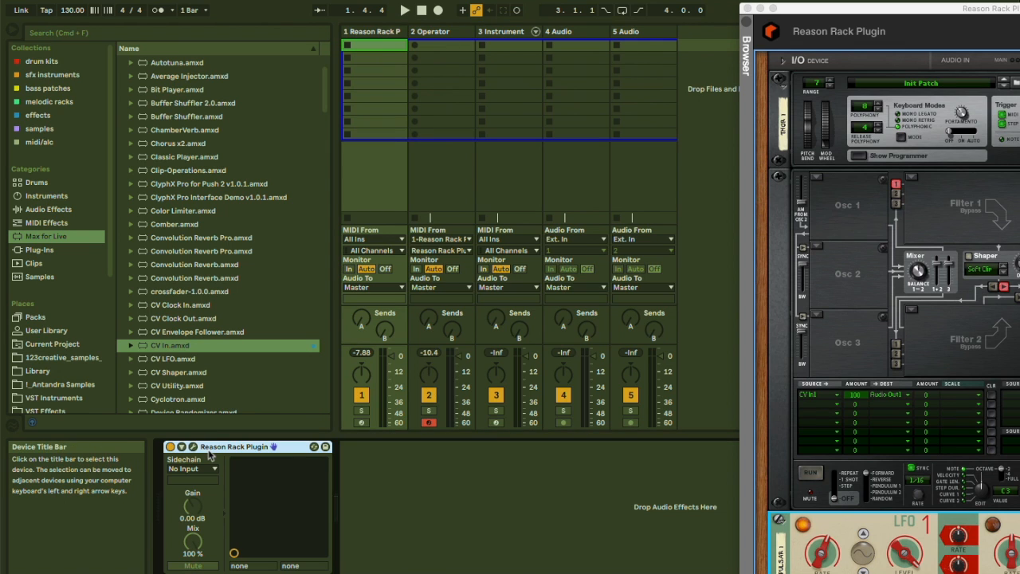
key("Delete")
left_click(86, 193)
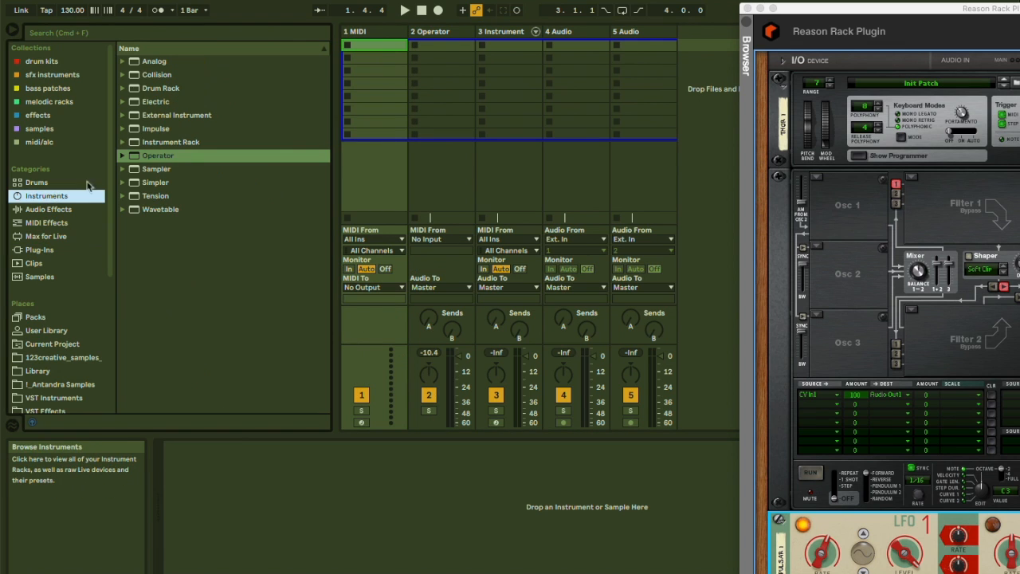
left_click_drag(157, 160, 381, 78)
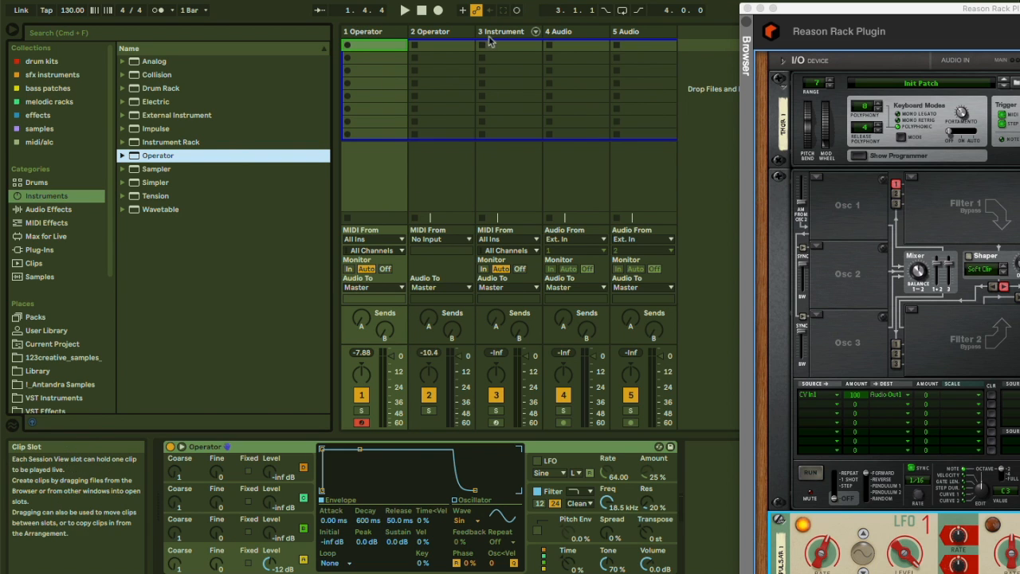
Map the first modulator chain's CV In to Operator's Oscillator C level.
left_click(491, 33)
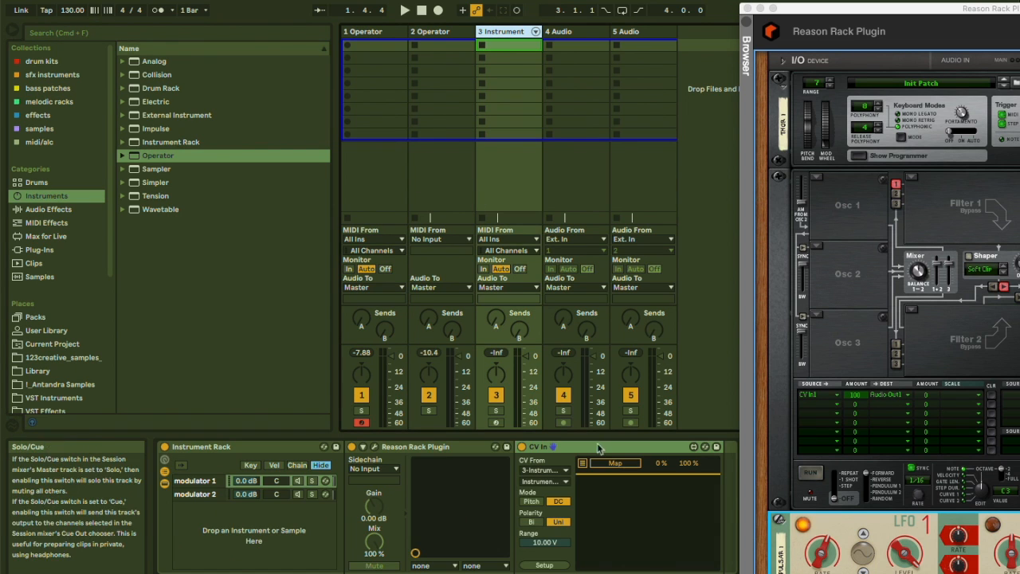
left_click(363, 38)
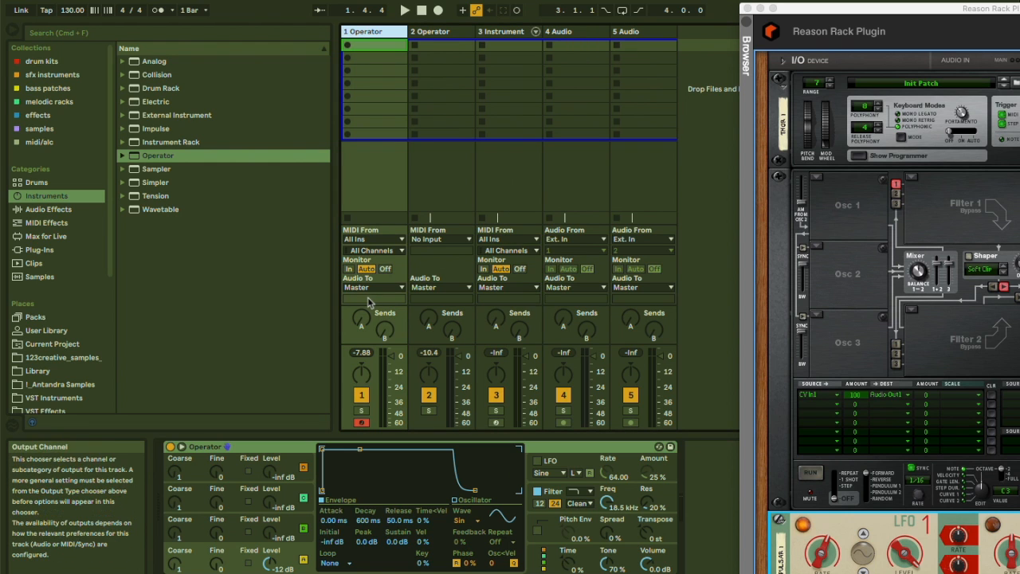
left_click_drag(270, 536, 270, 533)
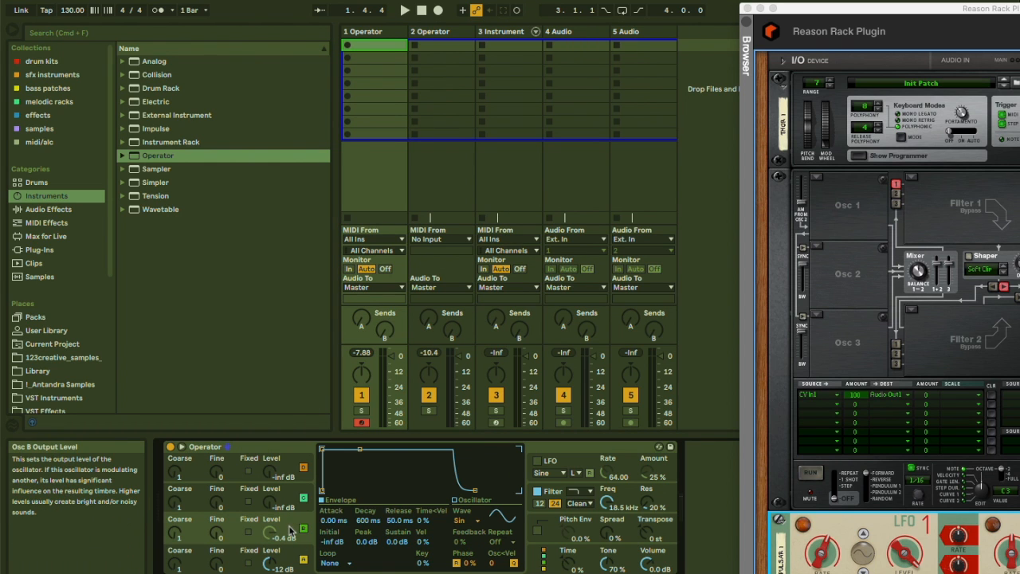
left_click(487, 31)
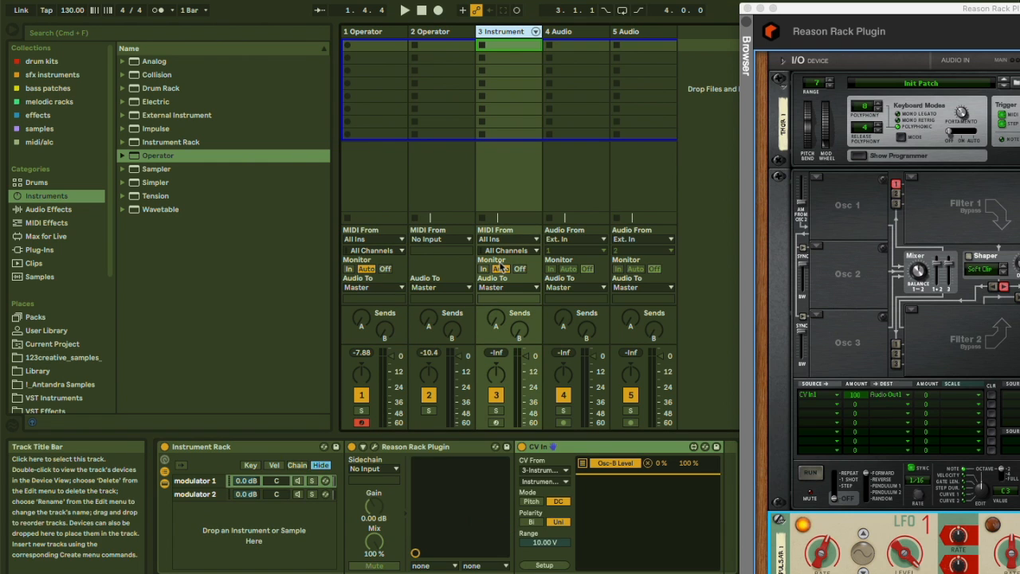
Map the second modulator chain's CV In to Operator's filter frequency.
left_click(212, 494)
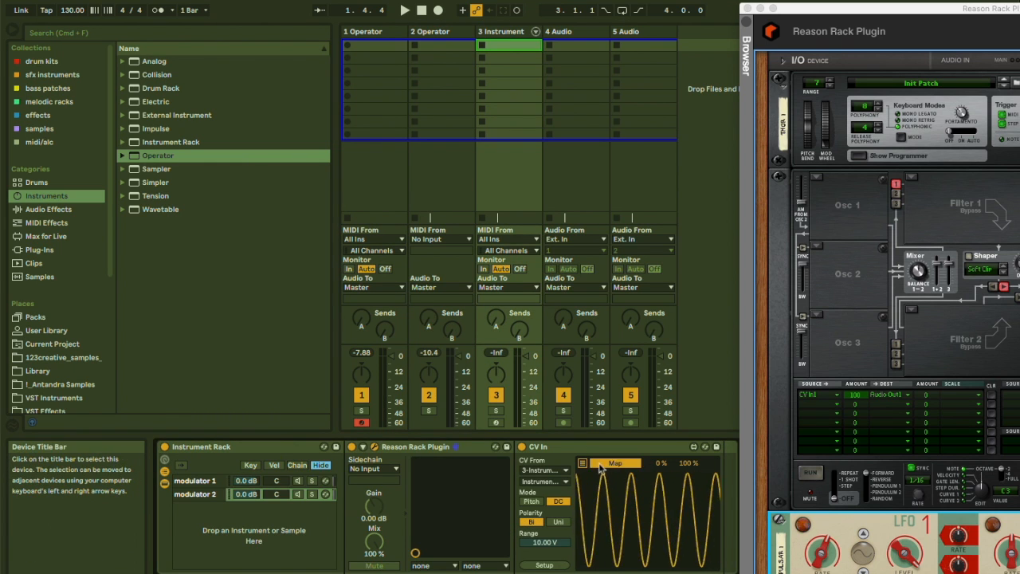
left_click(371, 33)
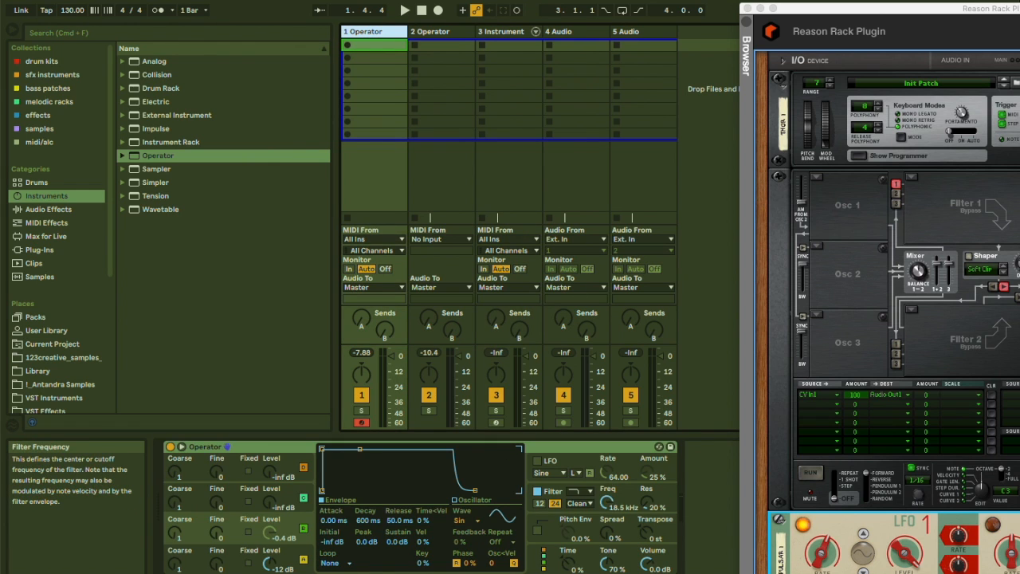
left_click_drag(607, 488, 608, 550)
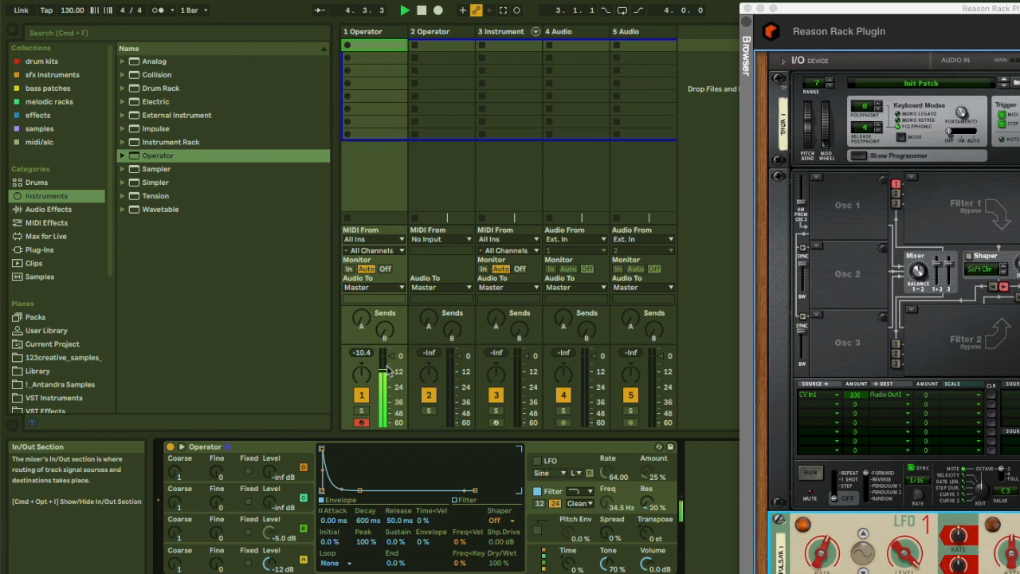
left_click(371, 32)
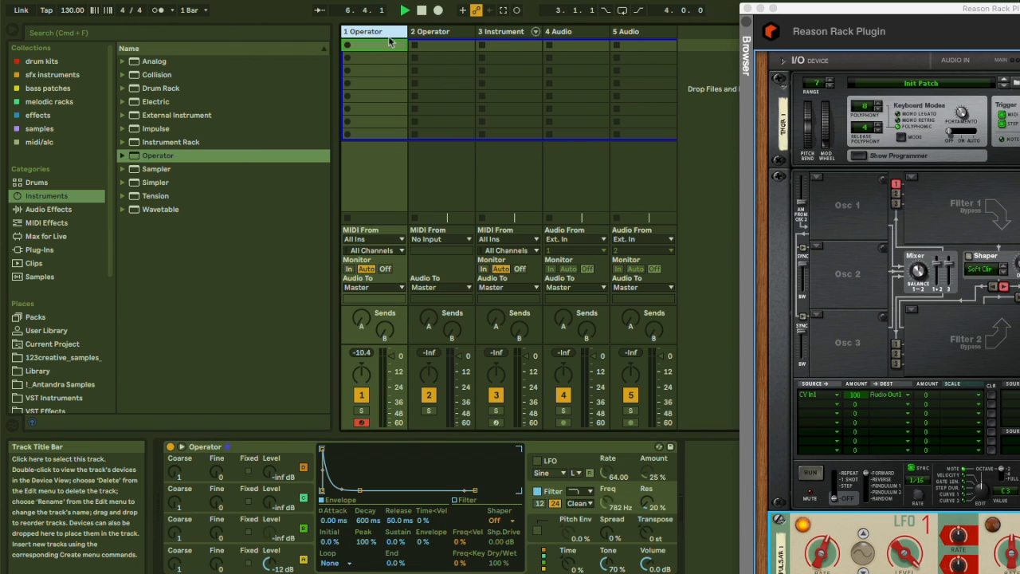
Open the first modulator chain's Reason rack and flip it to the front of the Synchronous device.
left_click(502, 32)
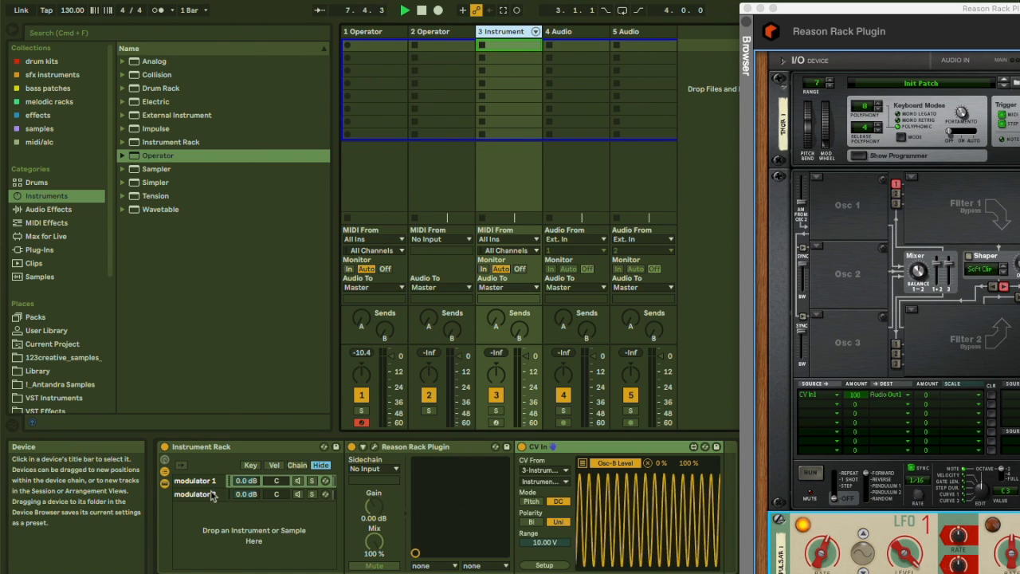
left_click(376, 446)
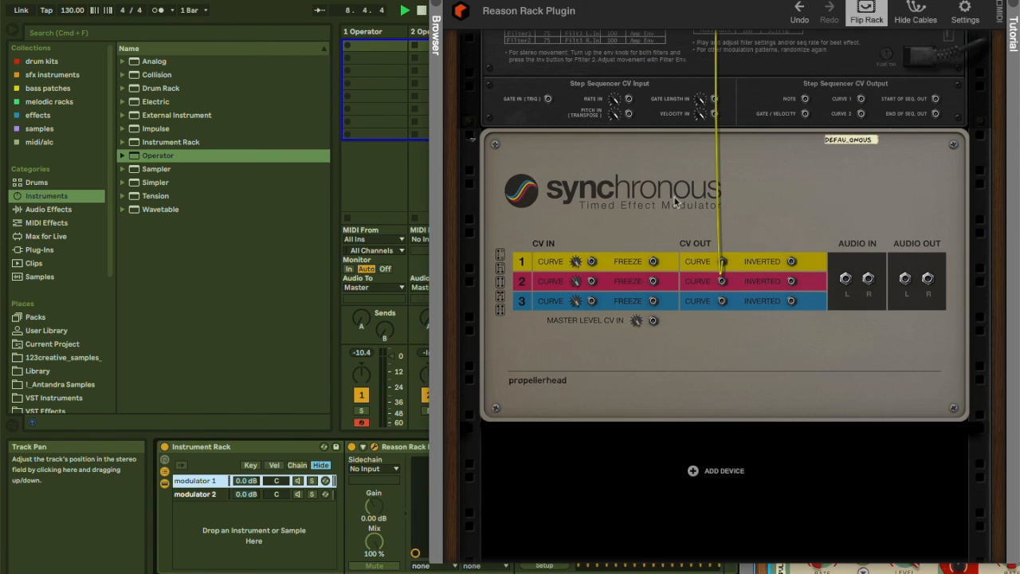
left_click(644, 170)
key("Tab")
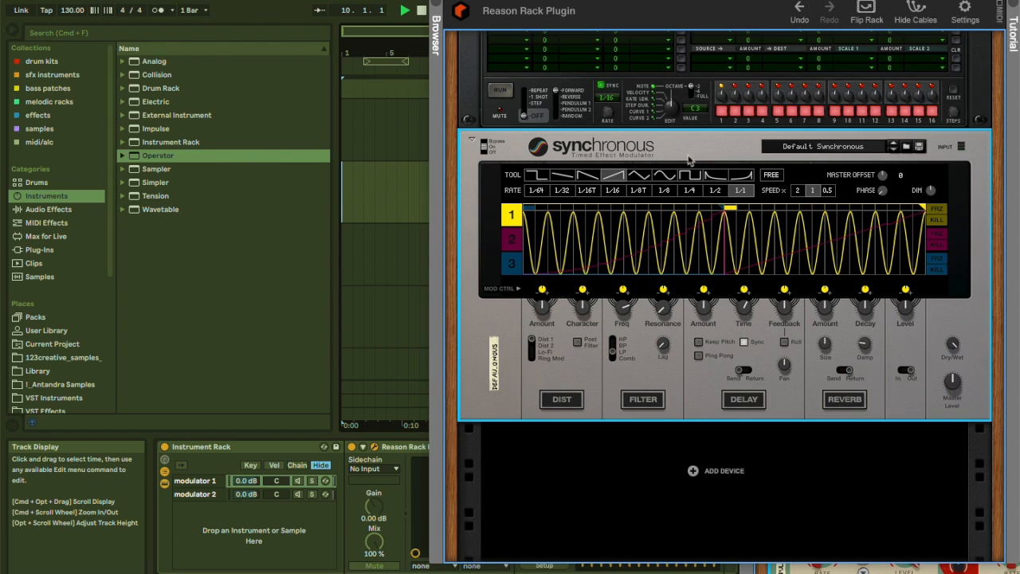
Browse the Synchronous presets and load Minimal Tarnce.
left_click(829, 148)
left_click(835, 183)
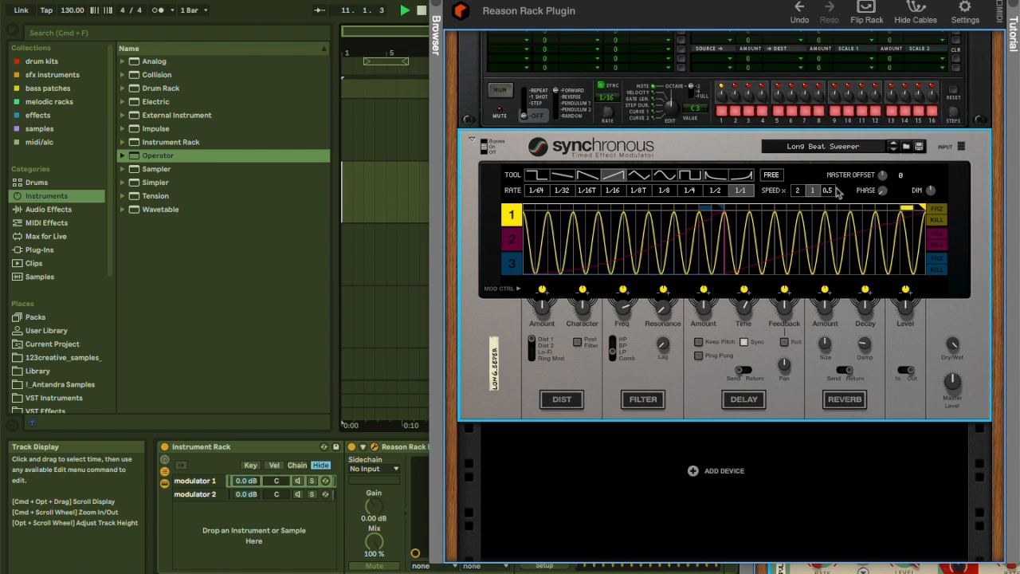
left_click(513, 220)
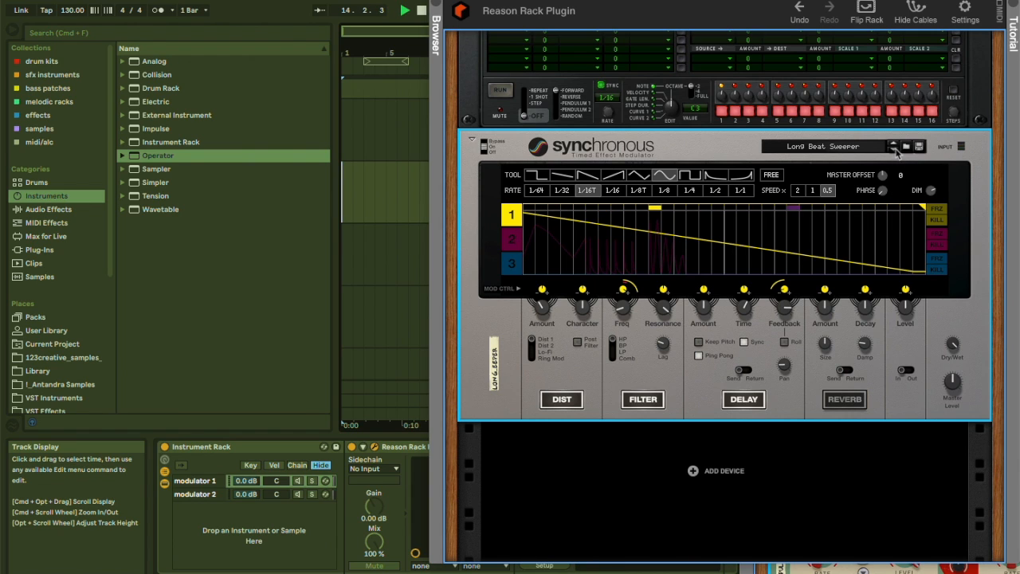
left_click(895, 150)
left_click(511, 213)
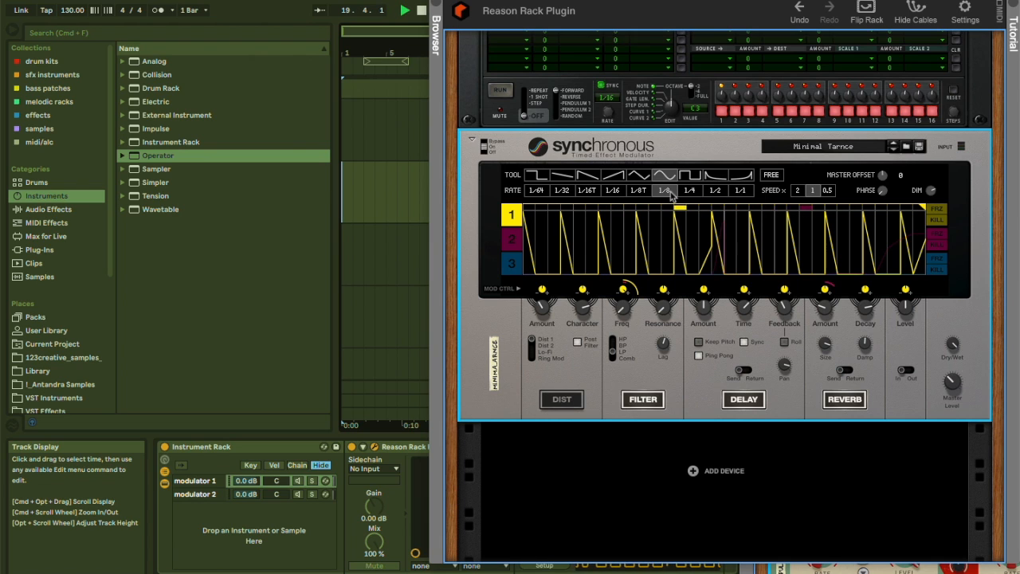
Redraw Synchronous curve 1 with ramp and triangle shapes at 1/8 and 1/4 rates.
left_click_drag(504, 2, 641, 2)
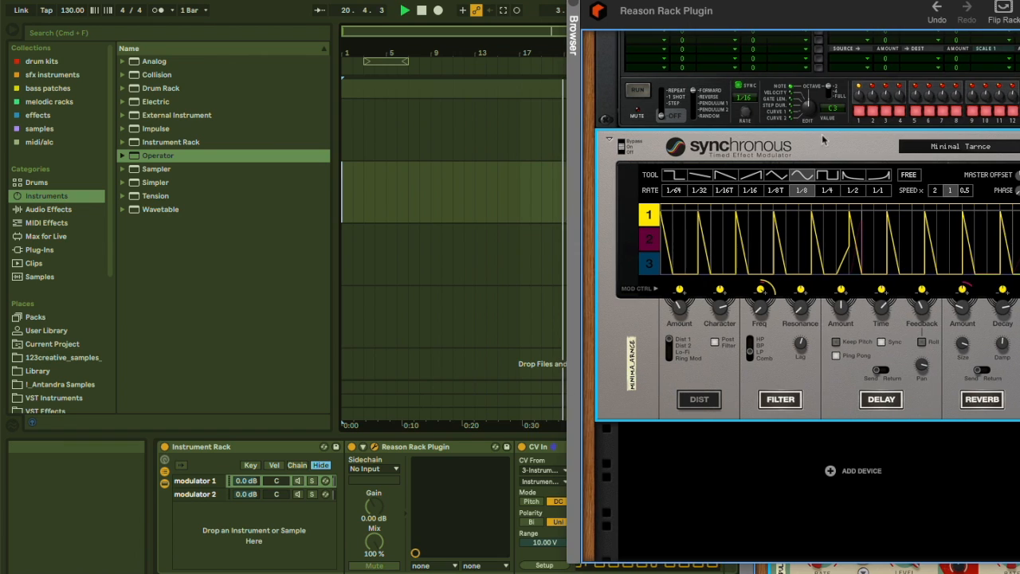
left_click(701, 177)
left_click(720, 176)
mouse_move(688, 221)
left_mouse_down()
mouse_move(801, 210)
mouse_move(651, 151)
left_mouse_up()
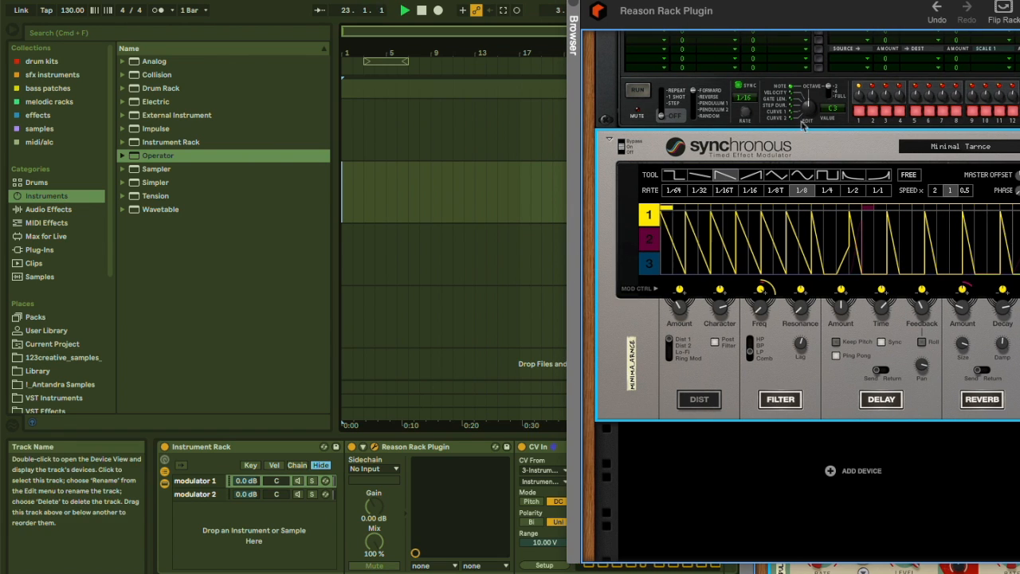
left_click(776, 175)
left_click_drag(761, 239, 931, 232)
left_click(827, 190)
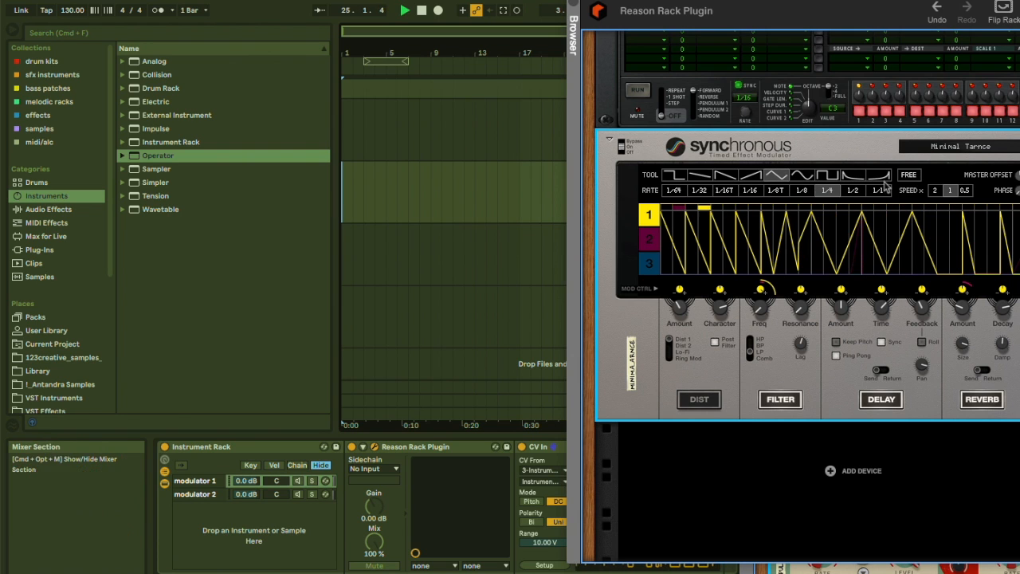
Draw a slow 1/1 triangle across the second half of Synchronous curve 1.
left_click(874, 191)
left_click(942, 223)
left_click_drag(1001, 167, 965, 210)
left_click_drag(944, 3, 828, 3)
mouse_move(836, 222)
left_mouse_down()
mouse_move(902, 152)
mouse_move(845, 60)
mouse_move(750, 39)
left_mouse_up()
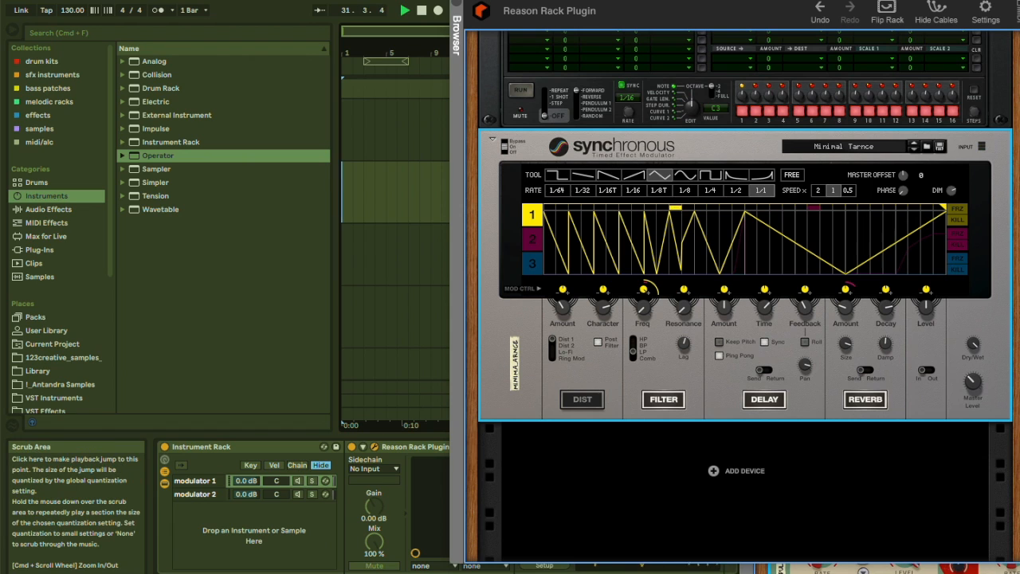
Draw a curve and fast 1/16 triangles at the start of curve 1, and set the speed to 0.5.
left_click(685, 176)
left_click_drag(688, 209, 559, 199)
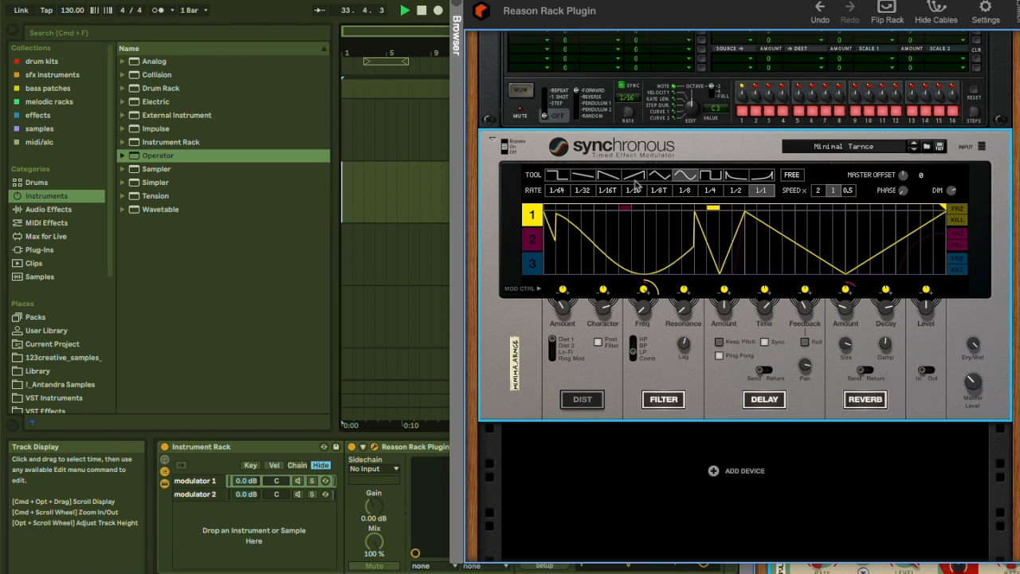
left_click(633, 190)
mouse_move(659, 230)
left_mouse_down()
mouse_move(560, 221)
mouse_move(682, 167)
left_mouse_up()
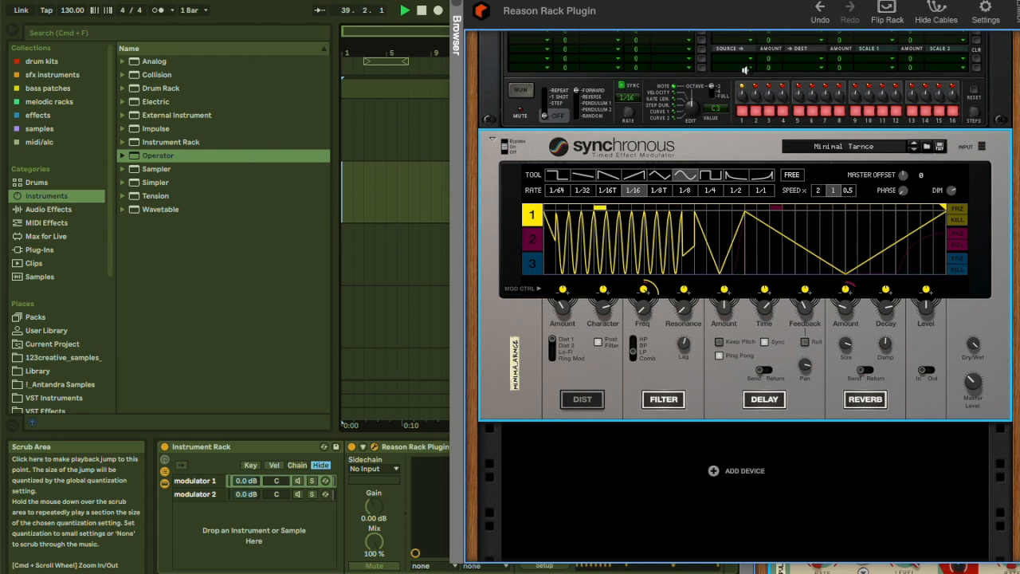
left_click(848, 191)
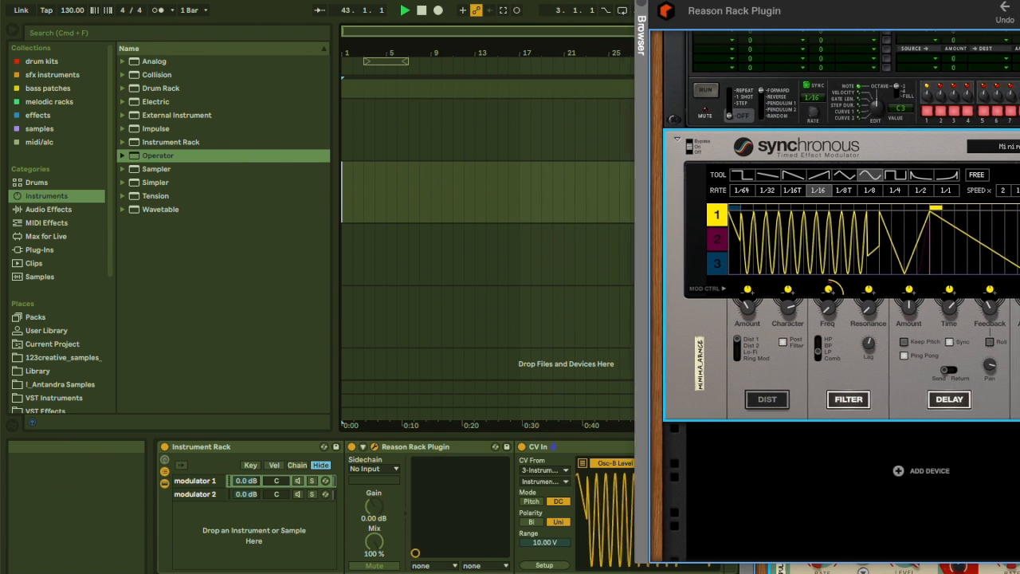
Open the second modulator chain's Reason Rack Plugin window to inspect its Thor rack.
left_click_drag(853, 11, 935, 12)
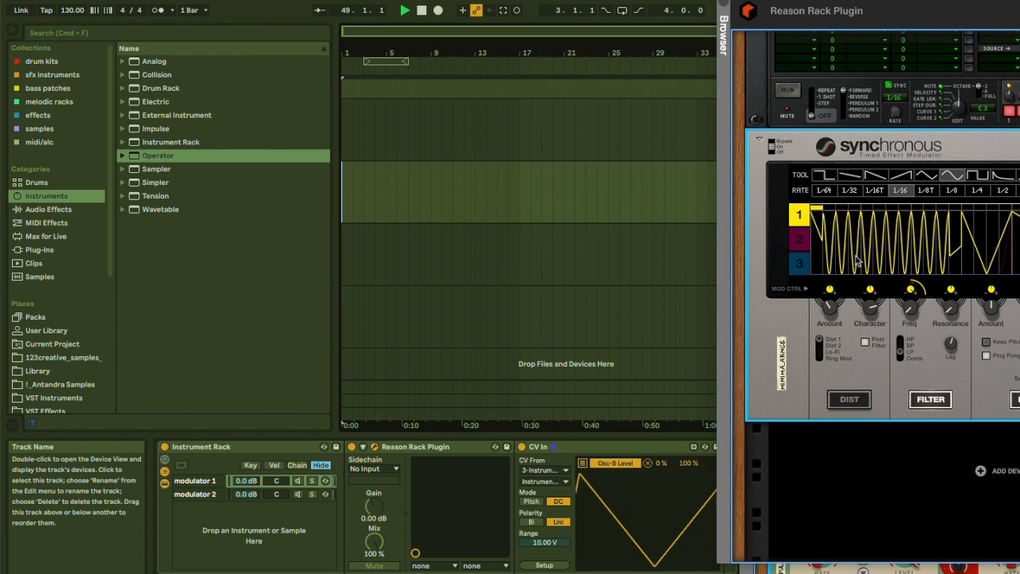
left_click(204, 495)
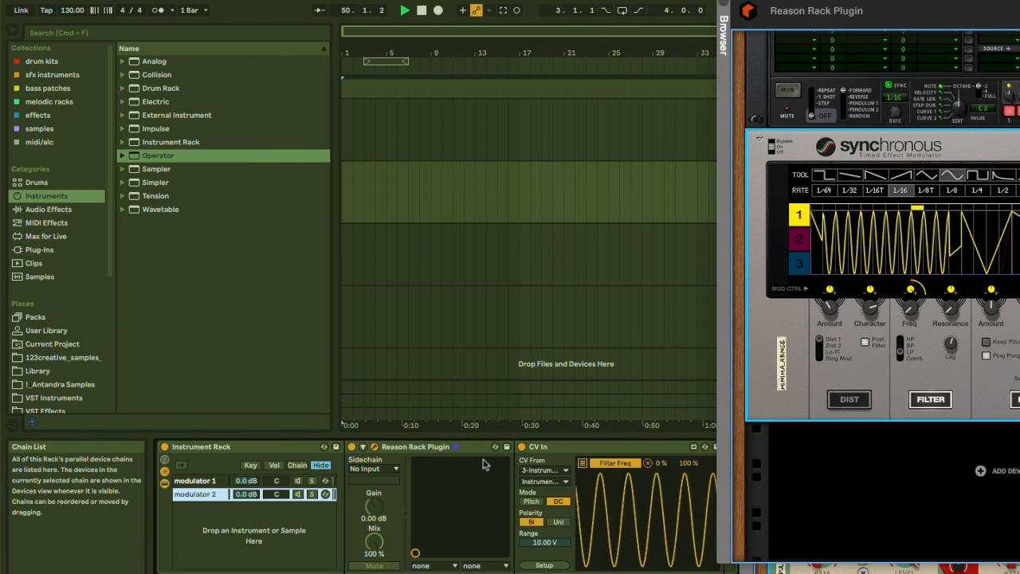
left_click(378, 450)
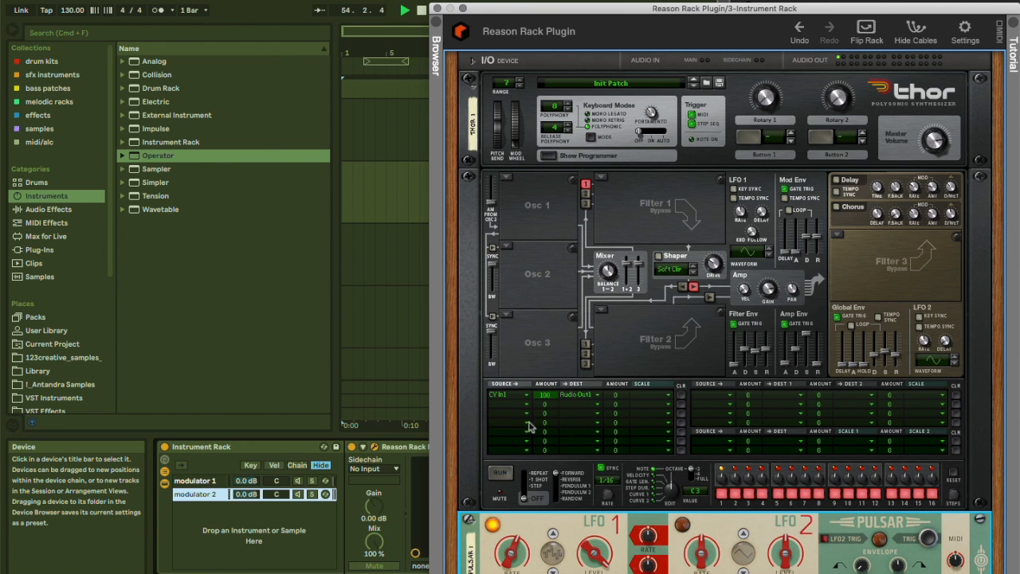
left_click_drag(486, 11, 672, 1)
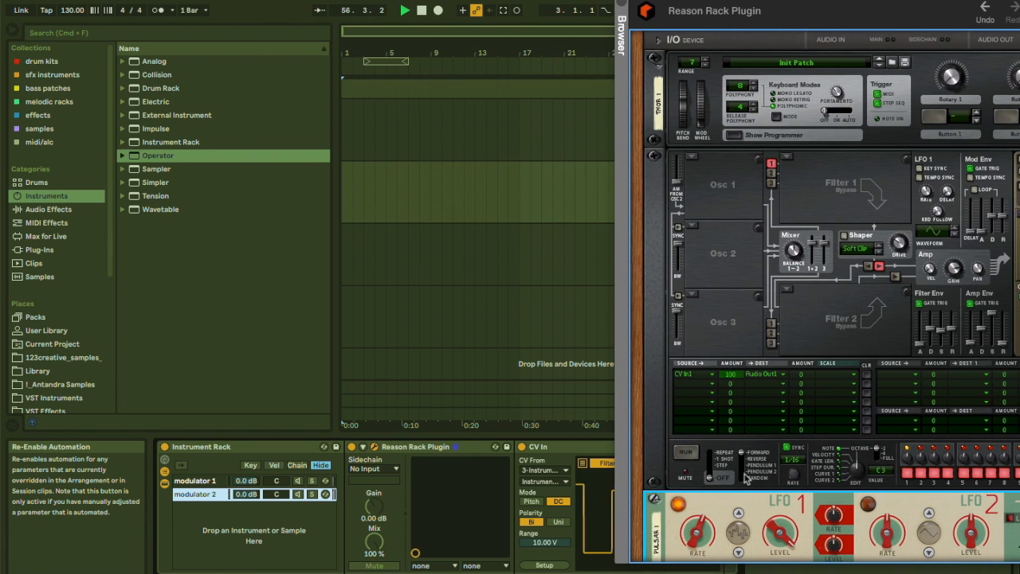
left_click(414, 446)
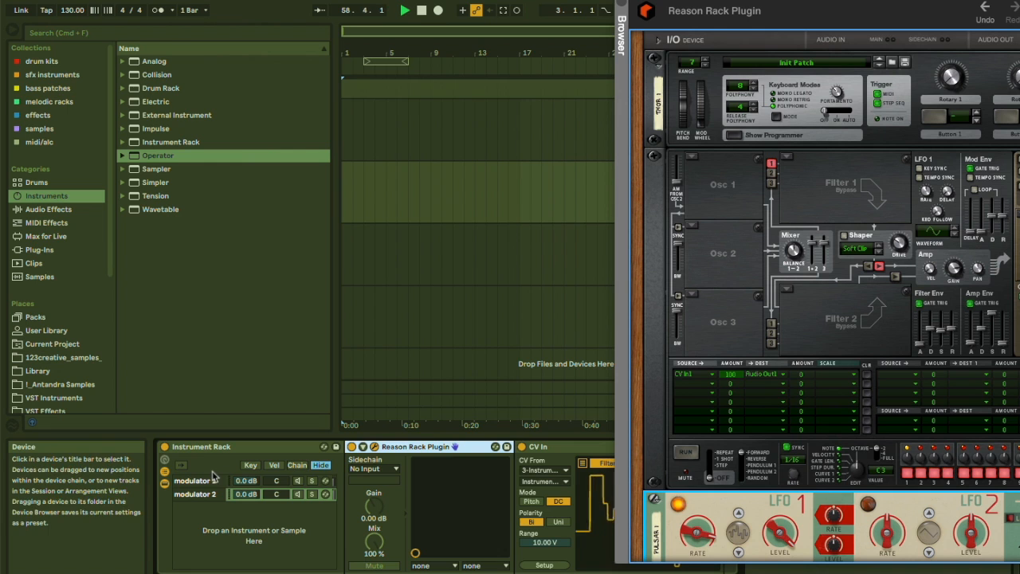
Return to the arrangement and select the first Operator track.
left_click(440, 131)
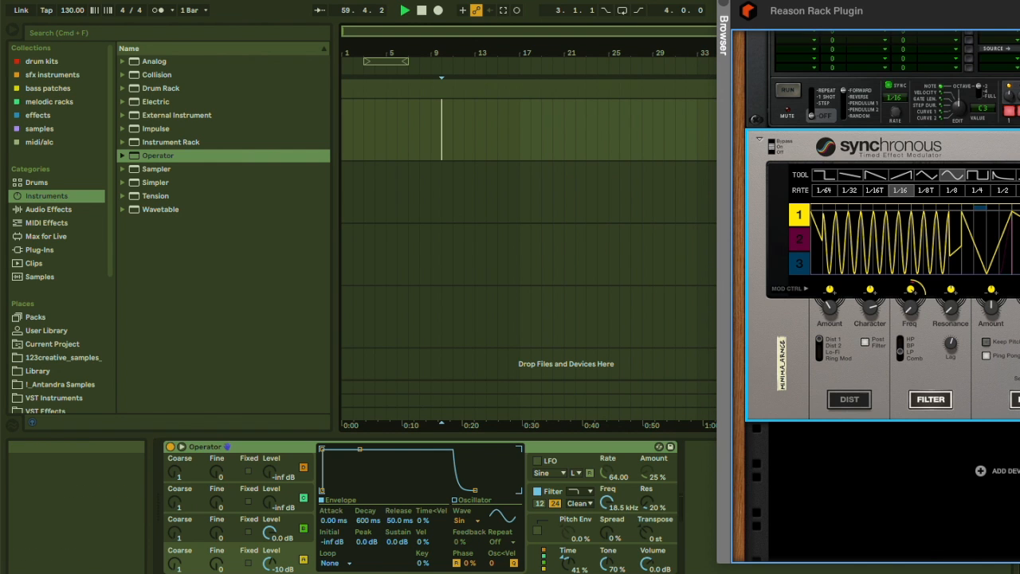
left_click(723, 1)
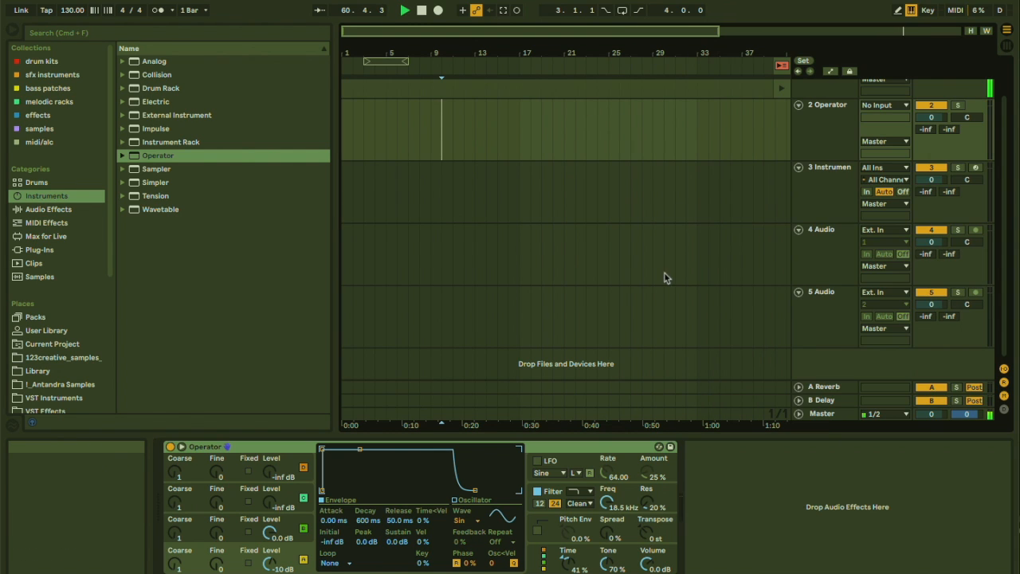
scroll(827, 136, "up", 2)
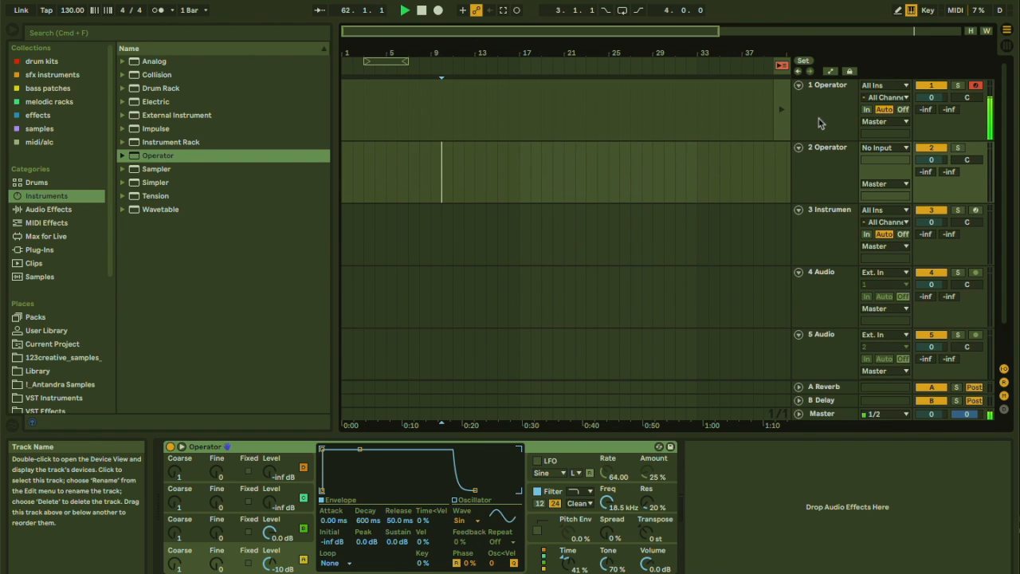
left_click(821, 126)
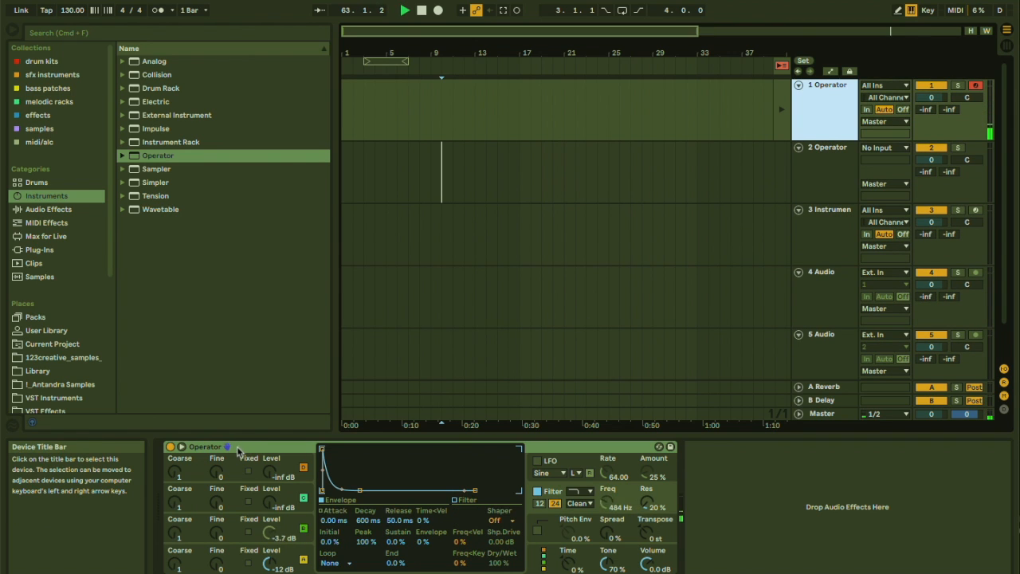
Move the first track's Operator into the third track's Instrument Rack as a new chain.
left_click(236, 448)
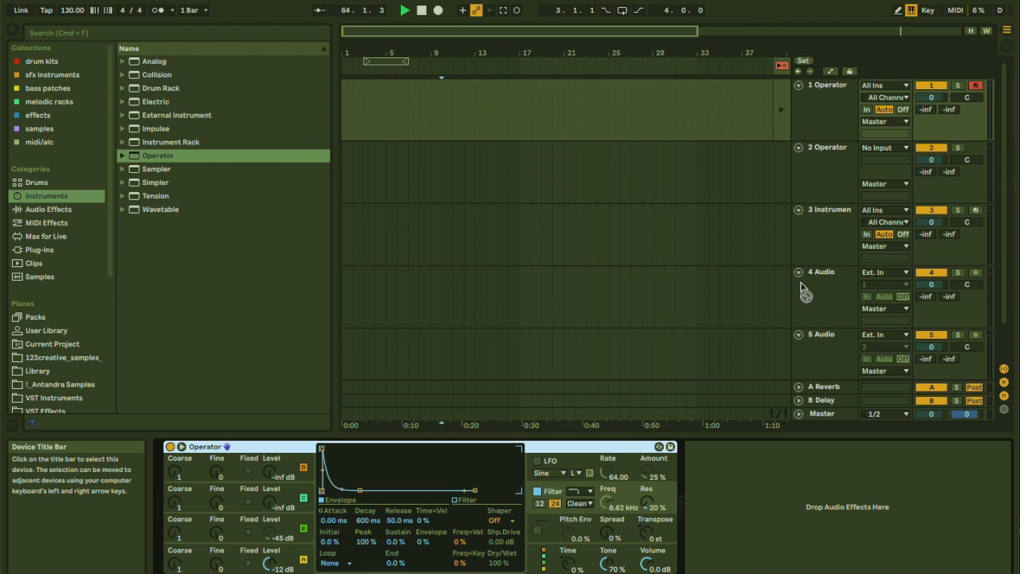
left_click(814, 227)
left_click_drag(813, 227, 207, 518)
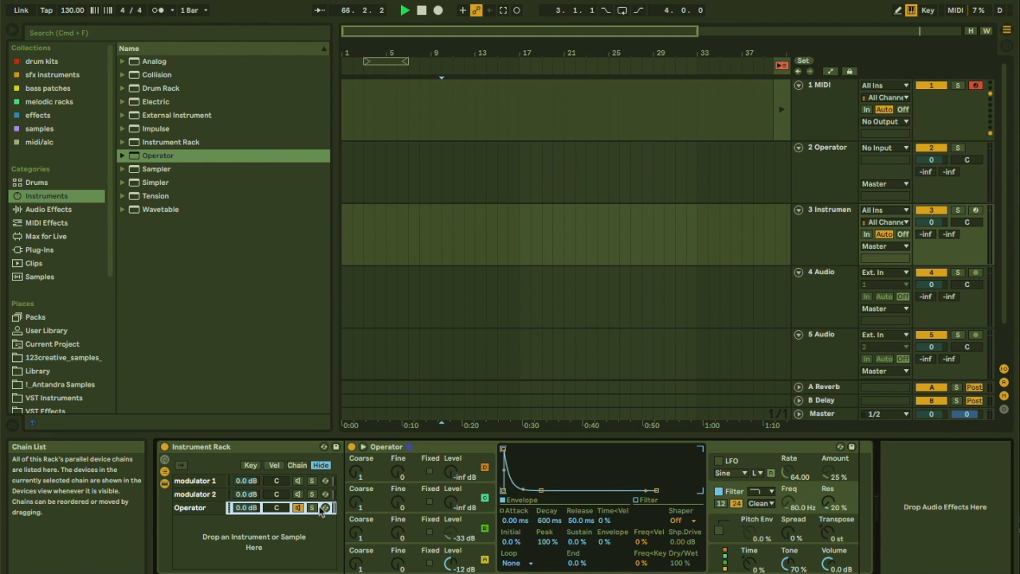
Arm the third track for recording and raise Operator's filter resonance to 100%.
left_click(975, 210)
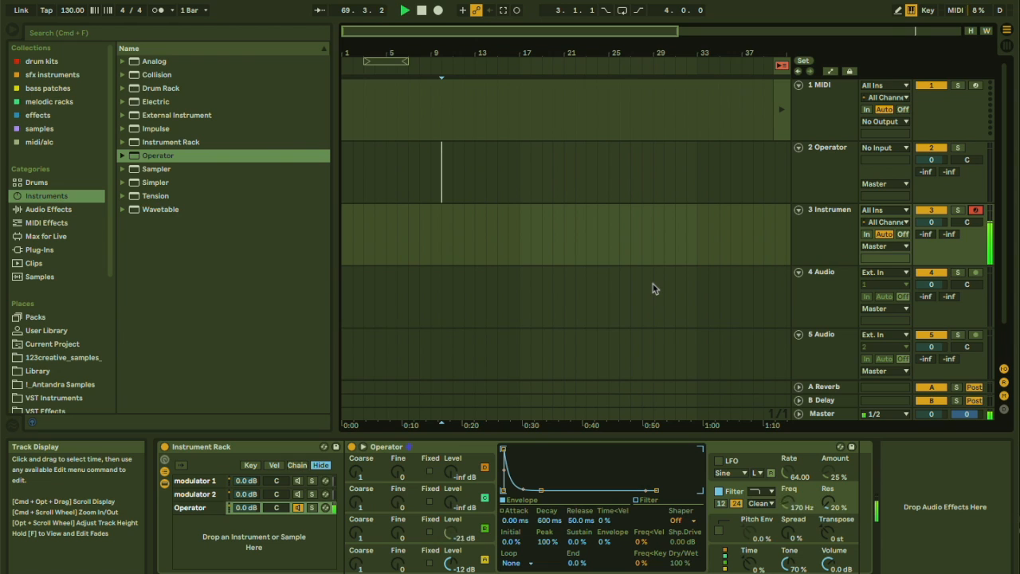
left_click_drag(827, 502, 830, 478)
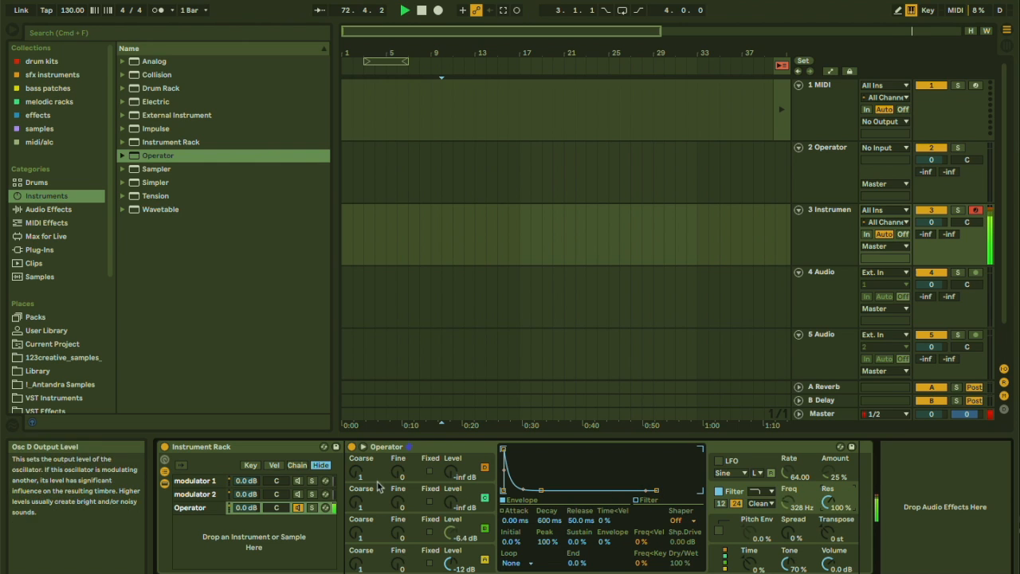
Search all results for "envelop" and insert Envelope Follower into the modulator 1 chain before CV In.
left_click(194, 480)
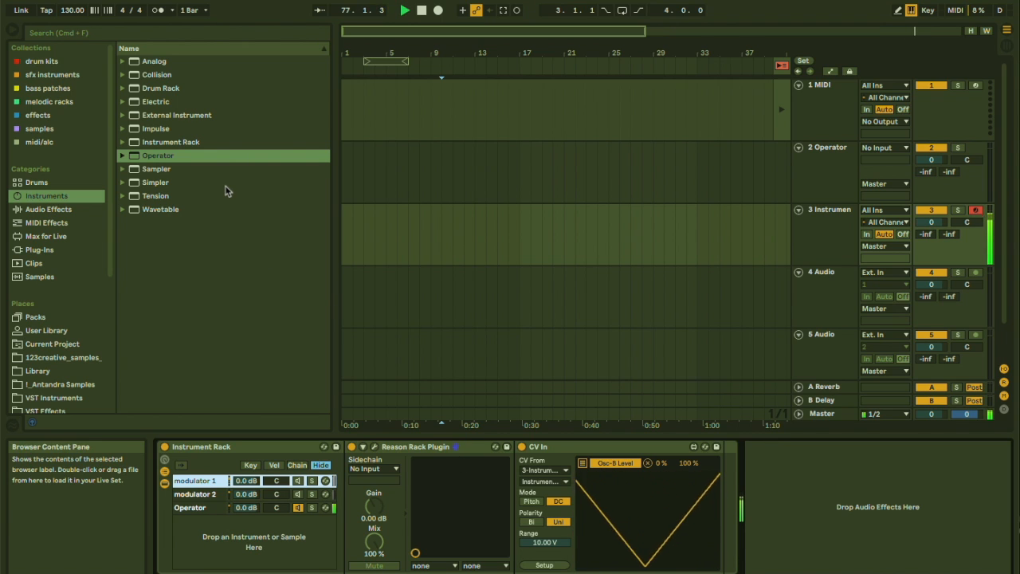
left_click(79, 34)
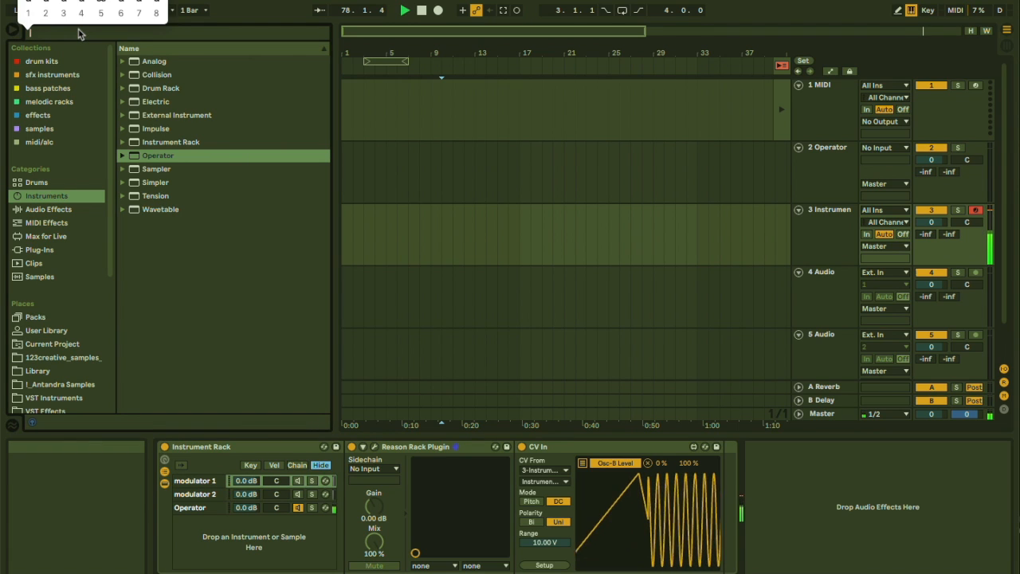
type("ene")
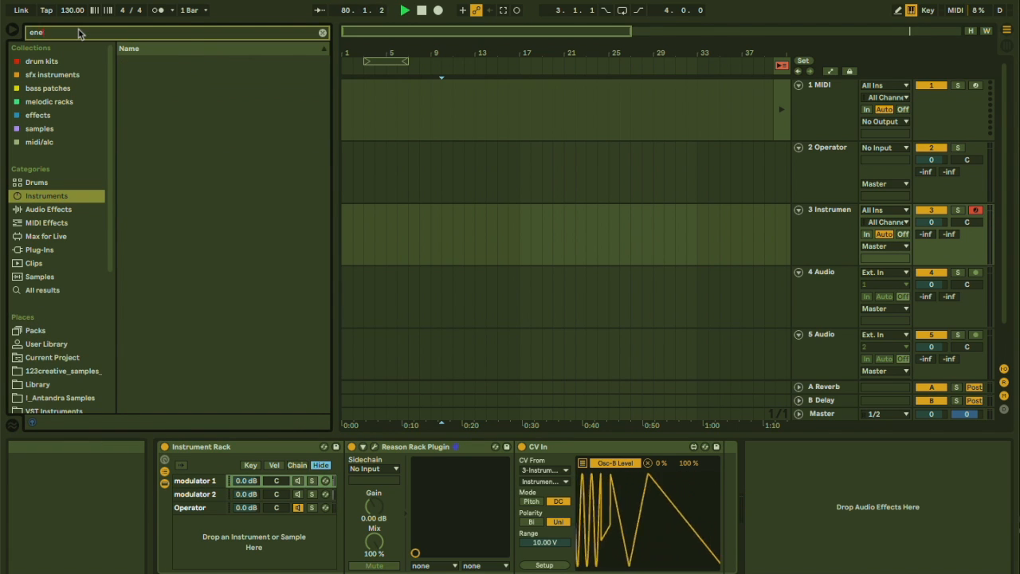
key("BackSpace")
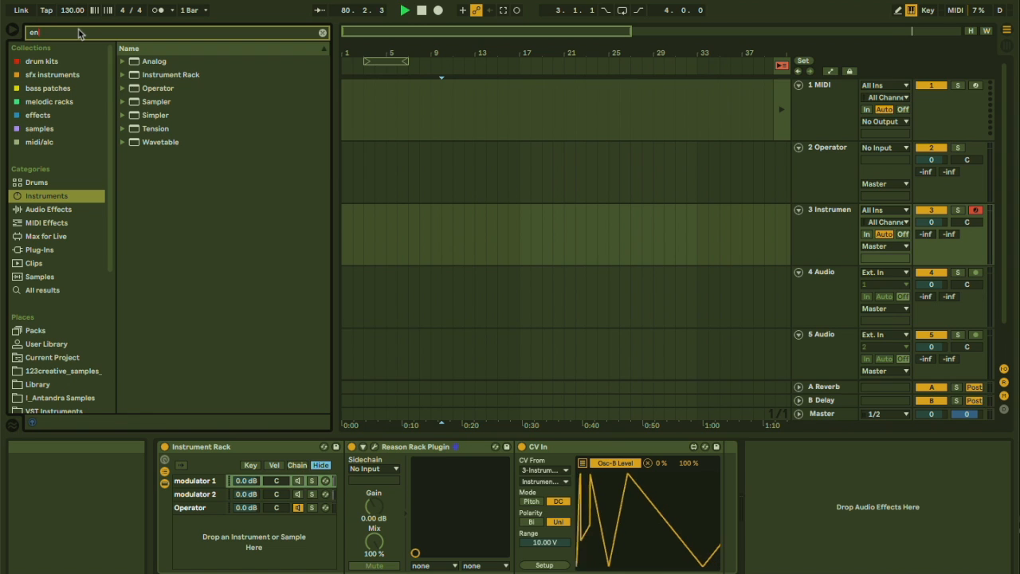
type("vel")
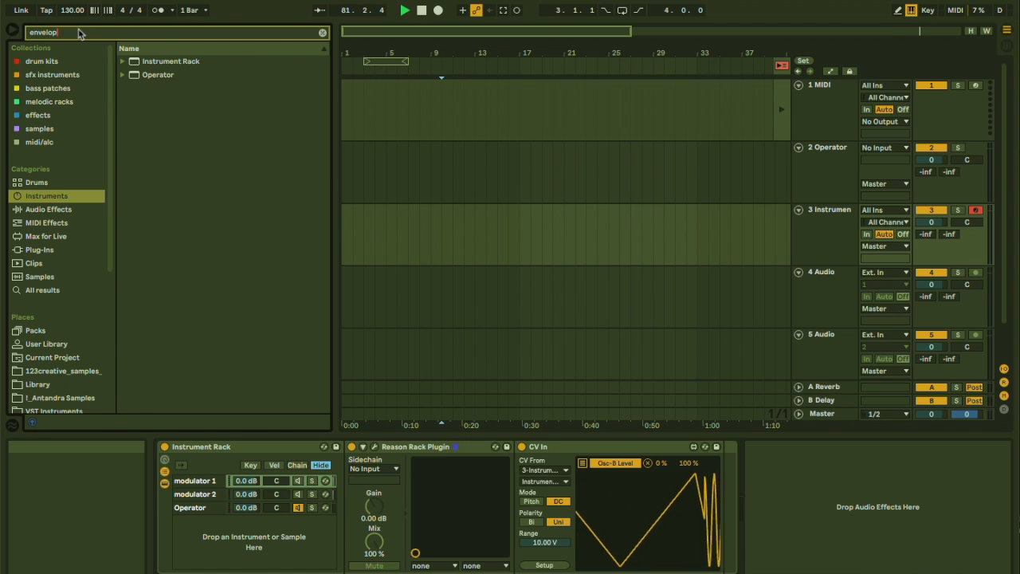
type("op")
left_click(42, 290)
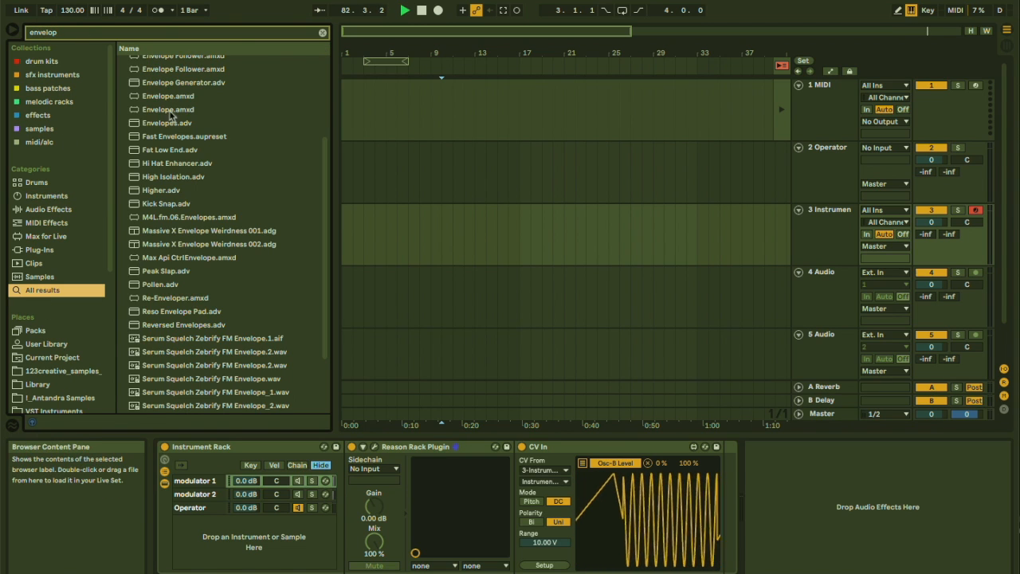
left_click_drag(183, 70, 516, 458)
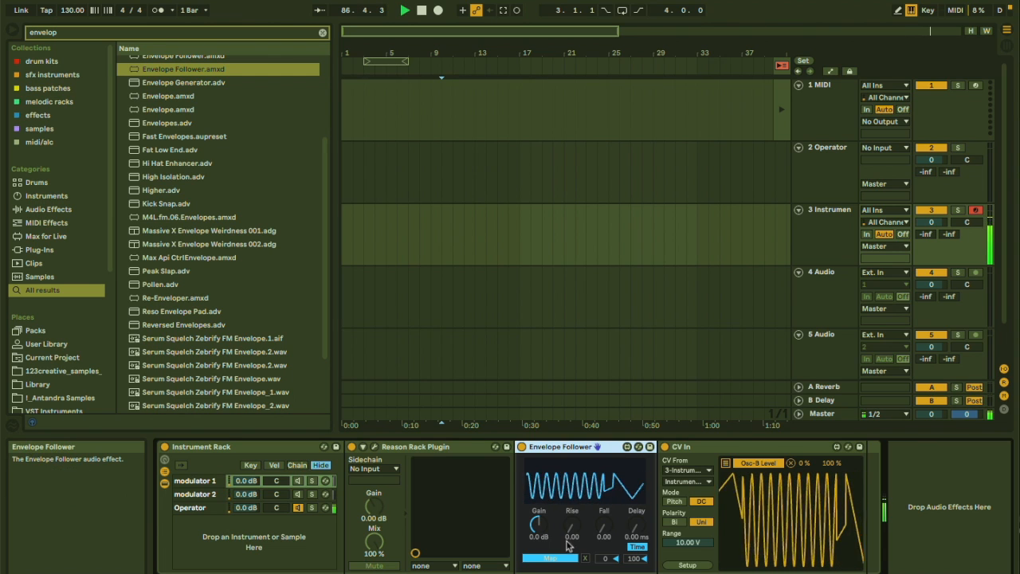
Set the Envelope Follower's gain to 2.2 dB, rise to 0.02 and fall to 0.36.
left_click_drag(577, 527, 577, 514)
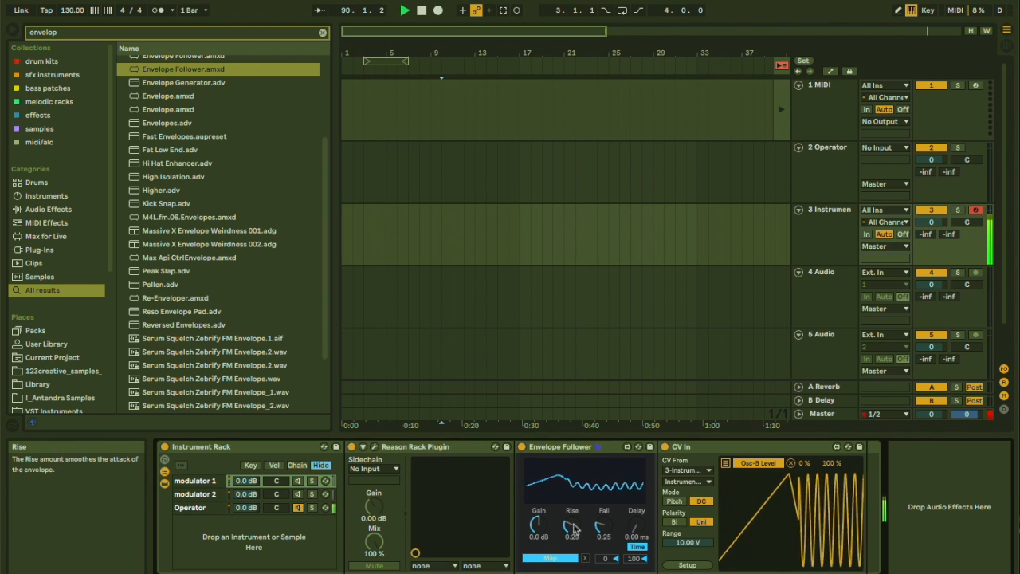
left_click_drag(539, 524, 538, 488)
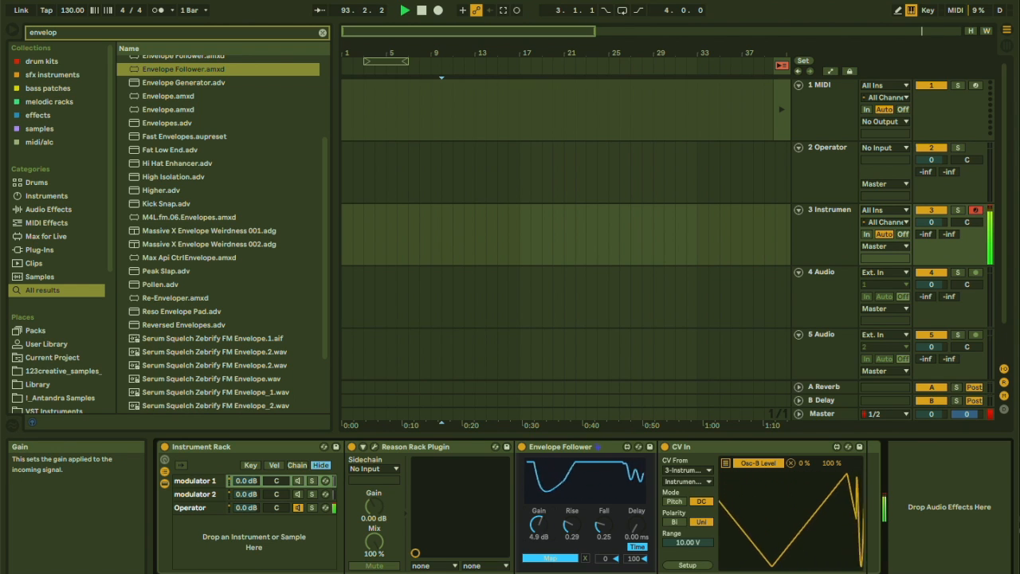
left_click_drag(571, 530, 573, 527)
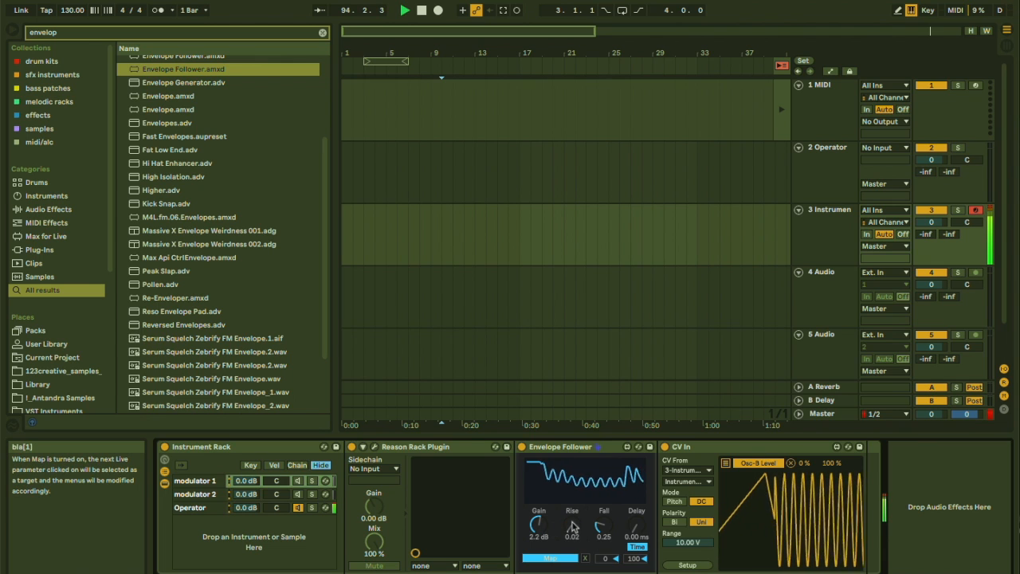
left_click_drag(604, 526, 592, 563)
Map the Envelope Follower to Operator's oscillator C level in the Operator chain.
left_click(549, 558)
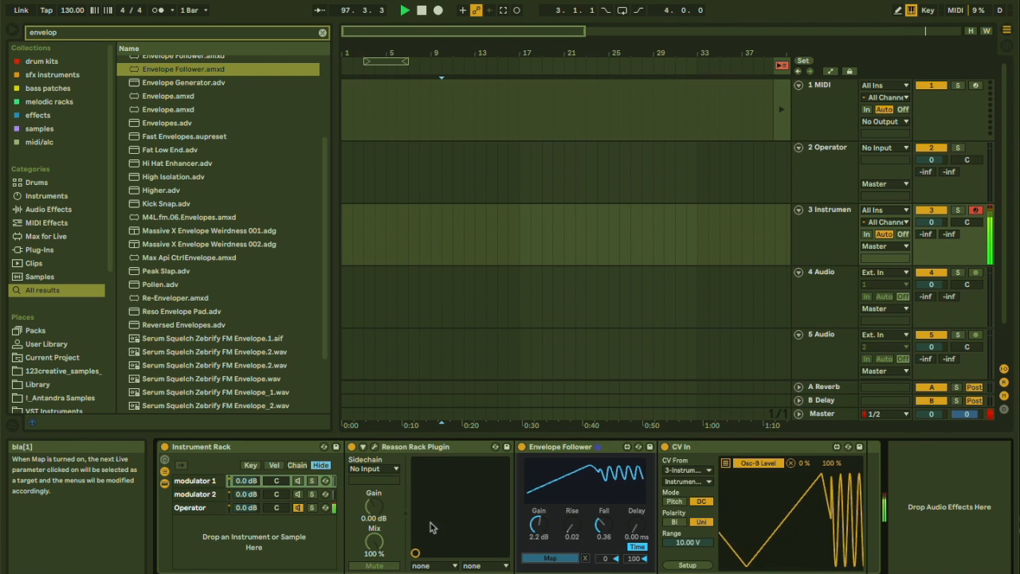
left_click(192, 507)
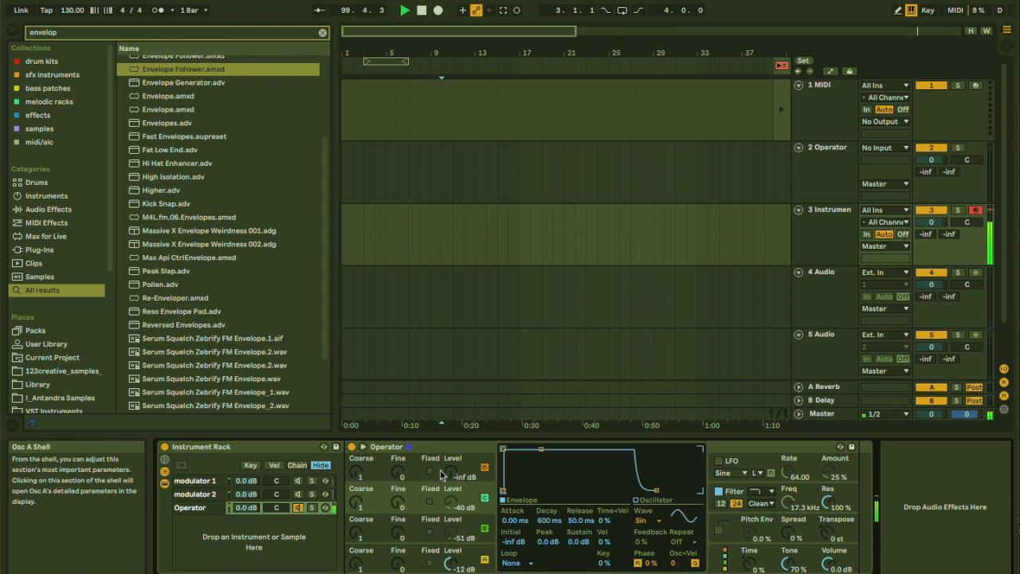
left_click(359, 538)
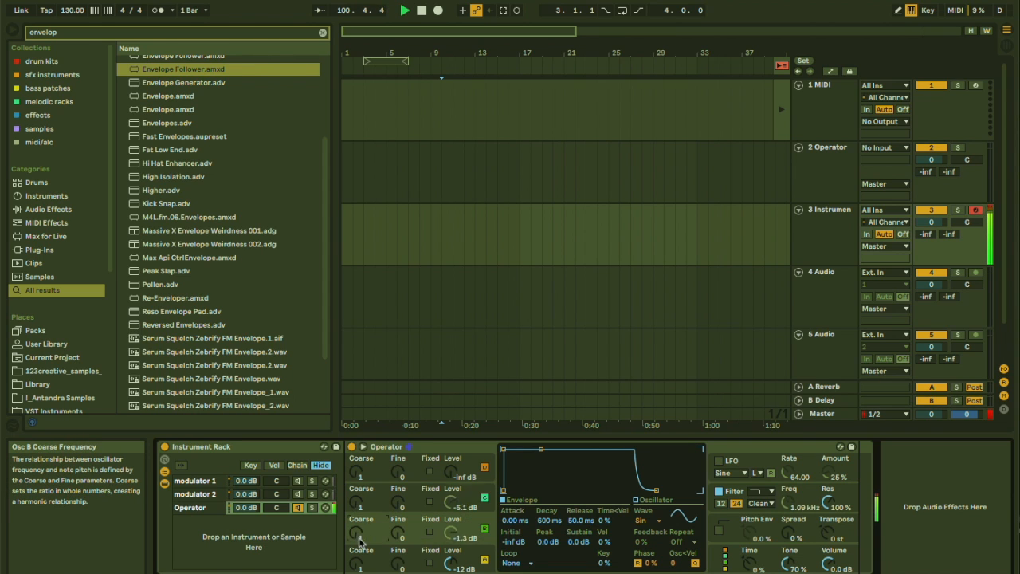
Set oscillator C's coarse tuning to 7 and adjust the filter resonance to 66%.
left_click_drag(358, 502, 359, 482)
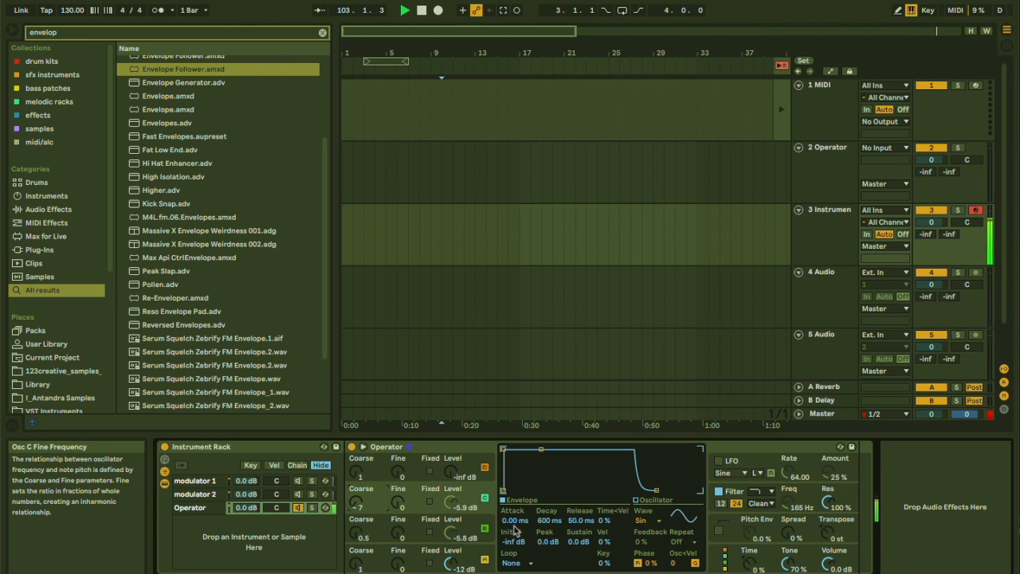
left_click(829, 505)
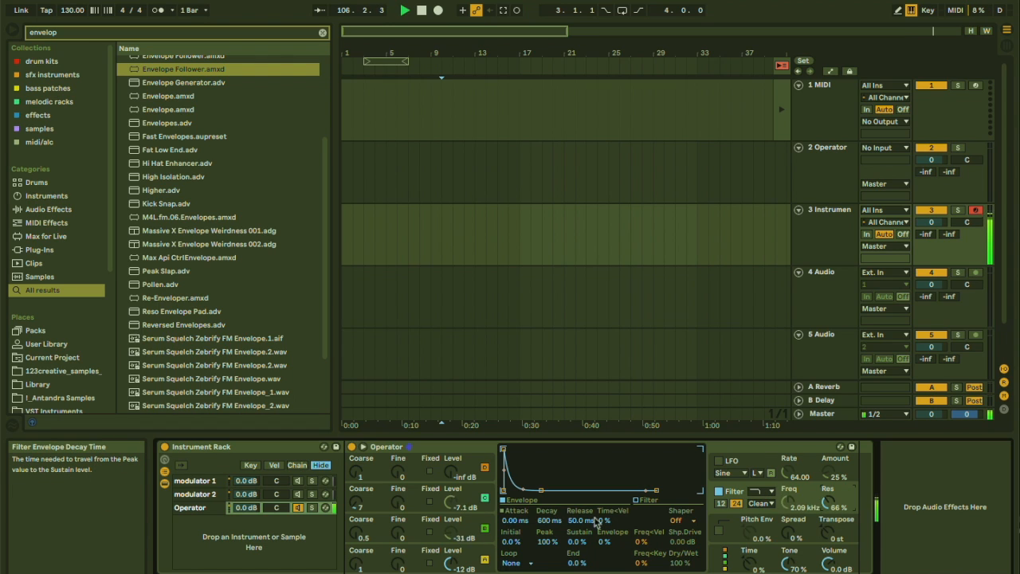
Choose a different Operator algorithm in the global display and set the filter resonance to 72%.
left_click(713, 554)
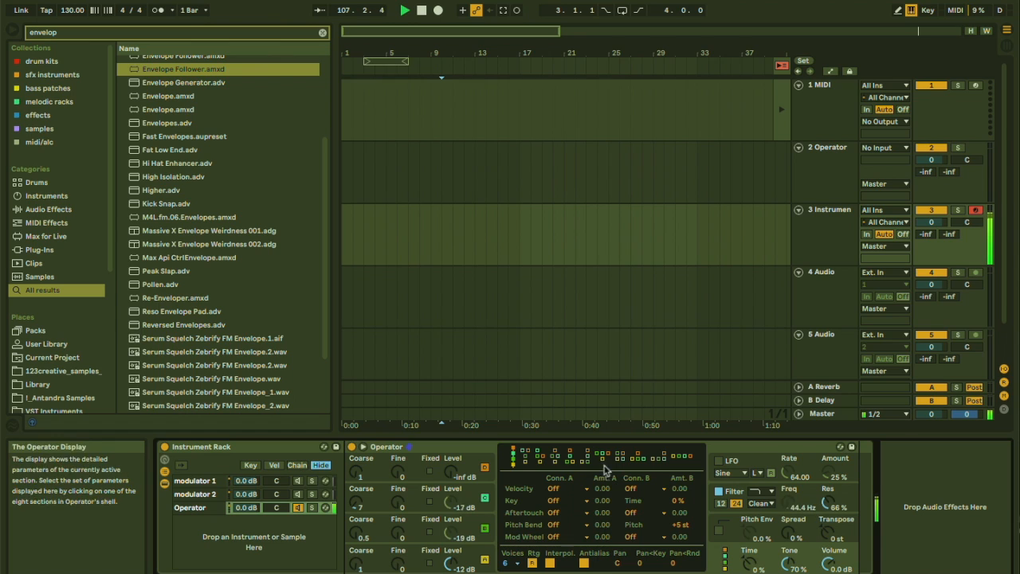
left_click(571, 462)
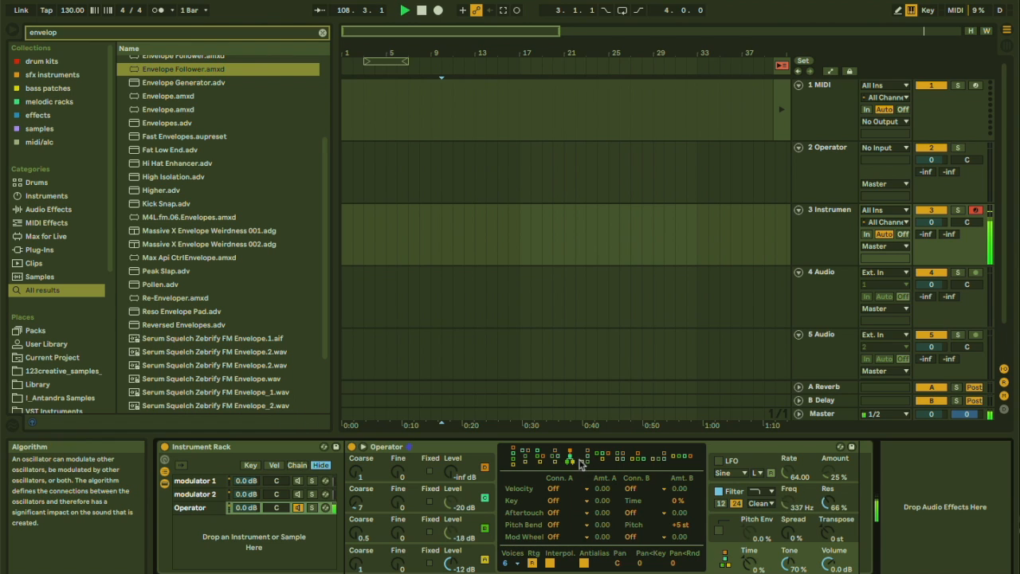
left_click(621, 459)
left_click(555, 459)
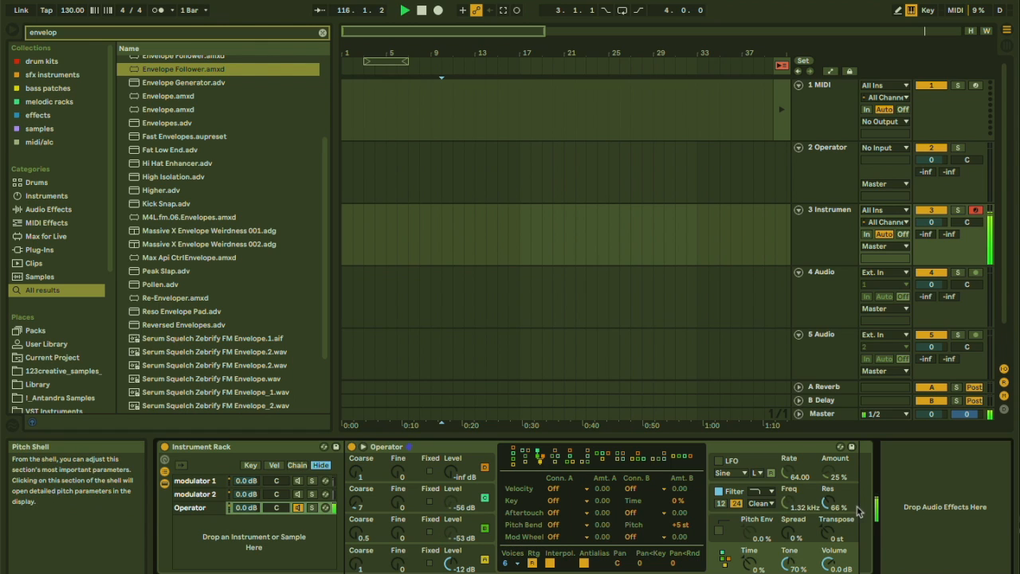
left_click(831, 506)
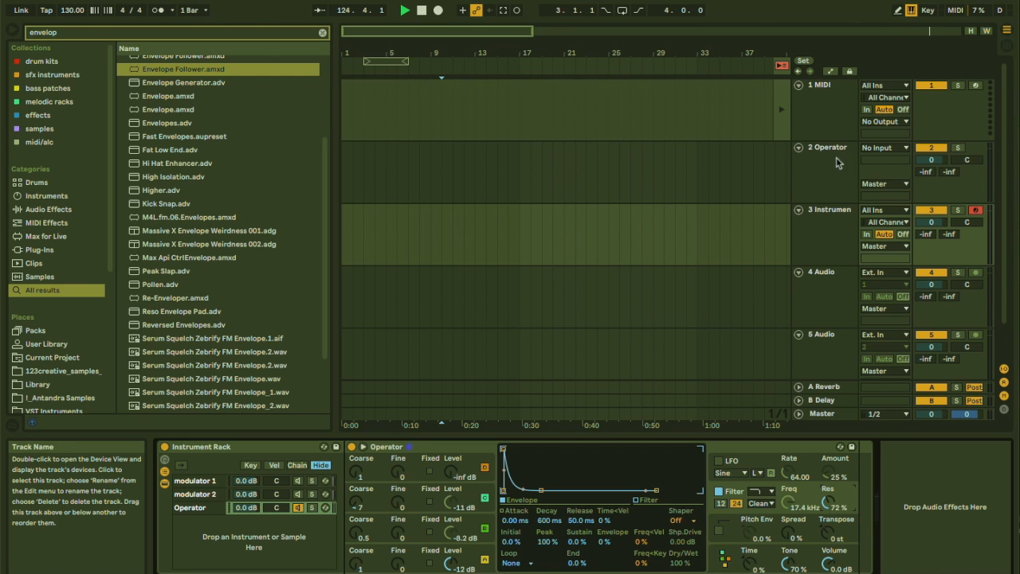
Switch to Session View and select the third track's Instrument Rack devices.
left_click(826, 265)
left_click(822, 293)
key("Tab")
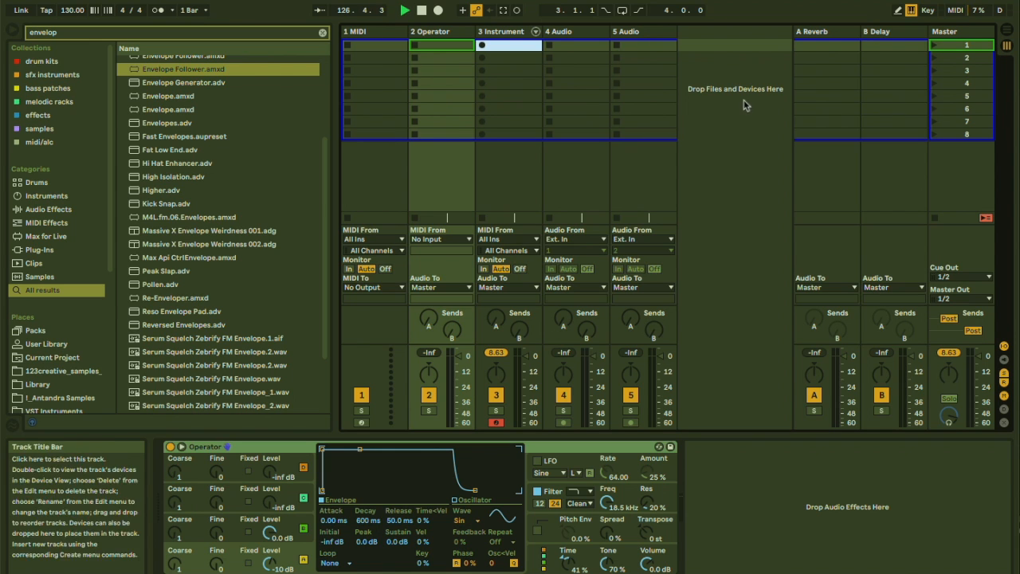
left_click(514, 32)
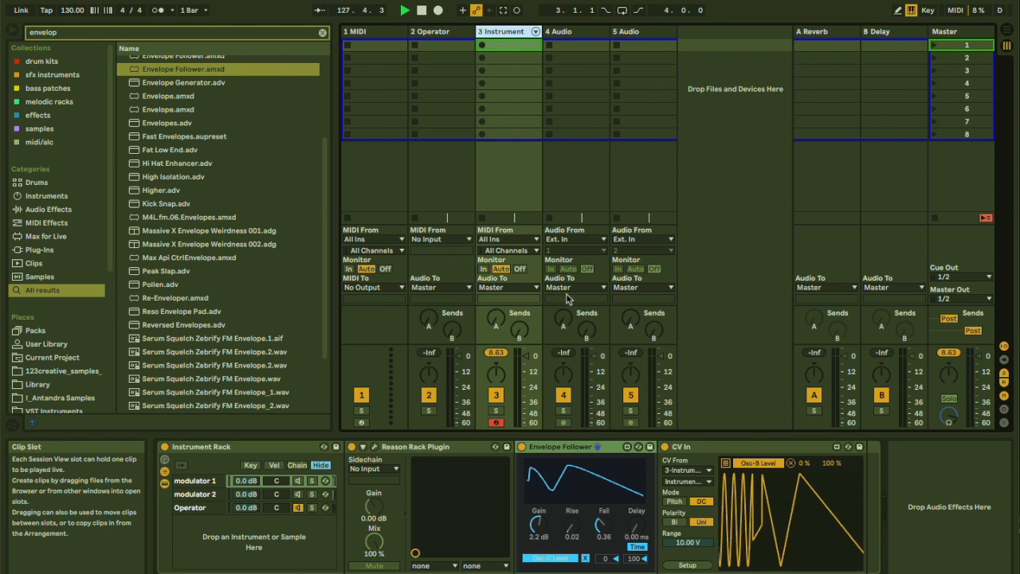
left_click(415, 446)
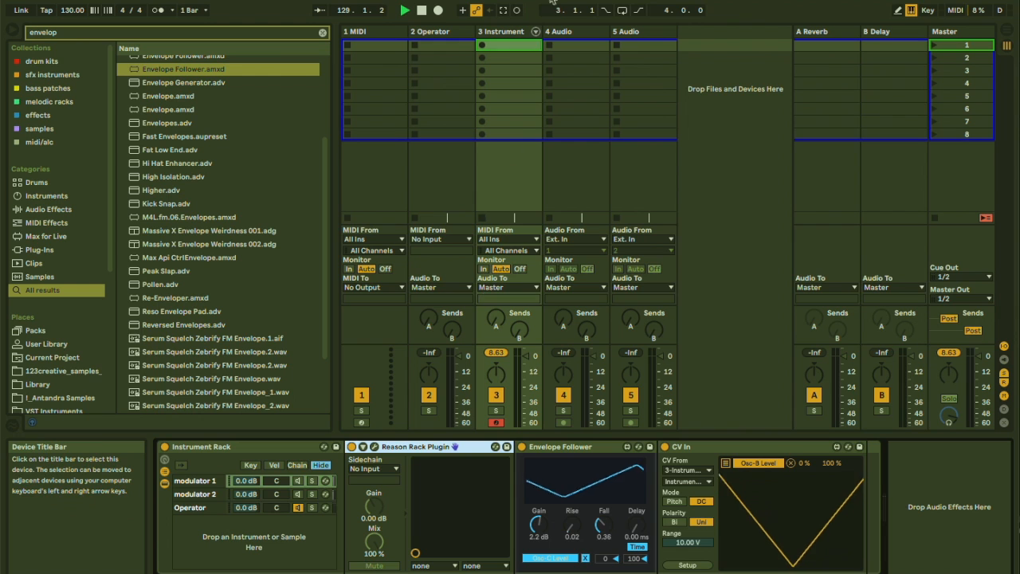
left_click(514, 32)
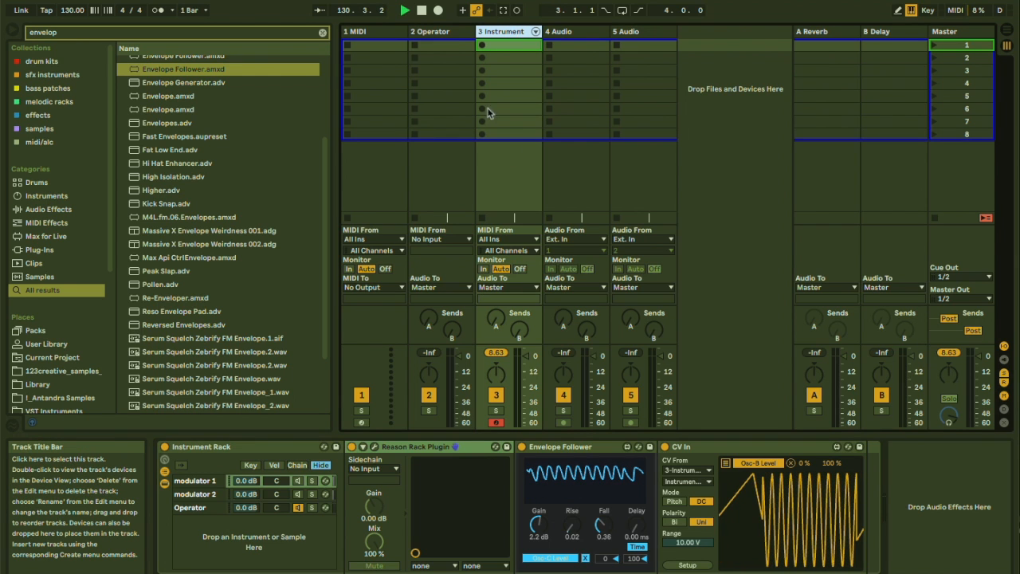
Insert a new MIDI track and load Reason Rack Plugin onto it from the Reason Studios plug-ins.
key("ctrl+shift+t")
left_click(44, 250)
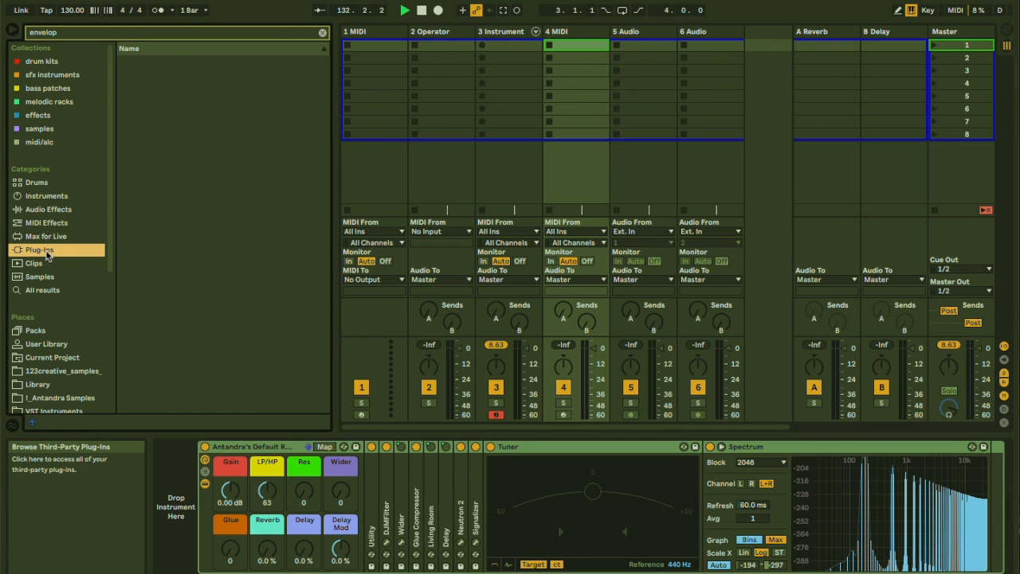
left_click(322, 31)
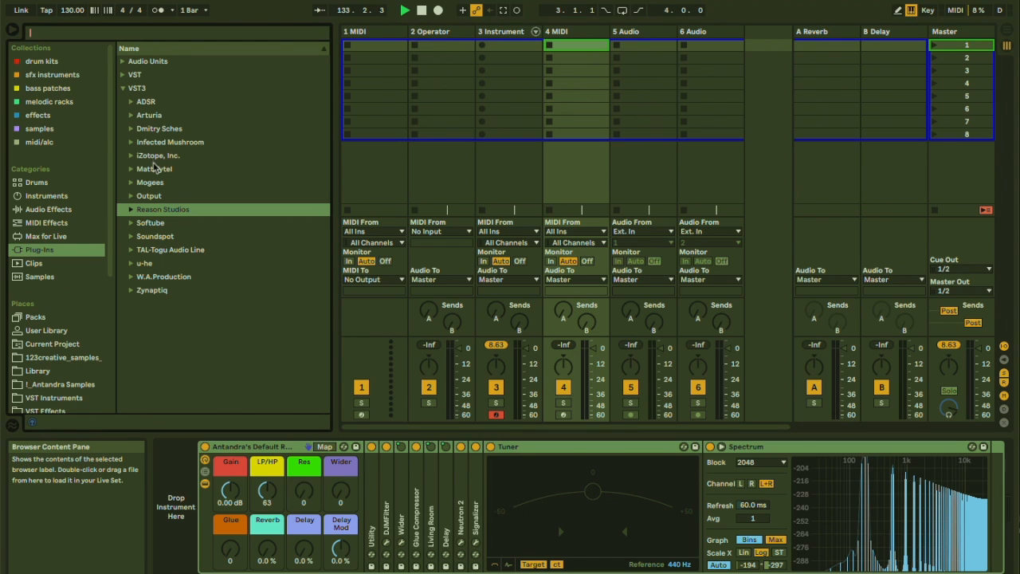
left_click(139, 211)
left_click_drag(166, 228, 574, 56)
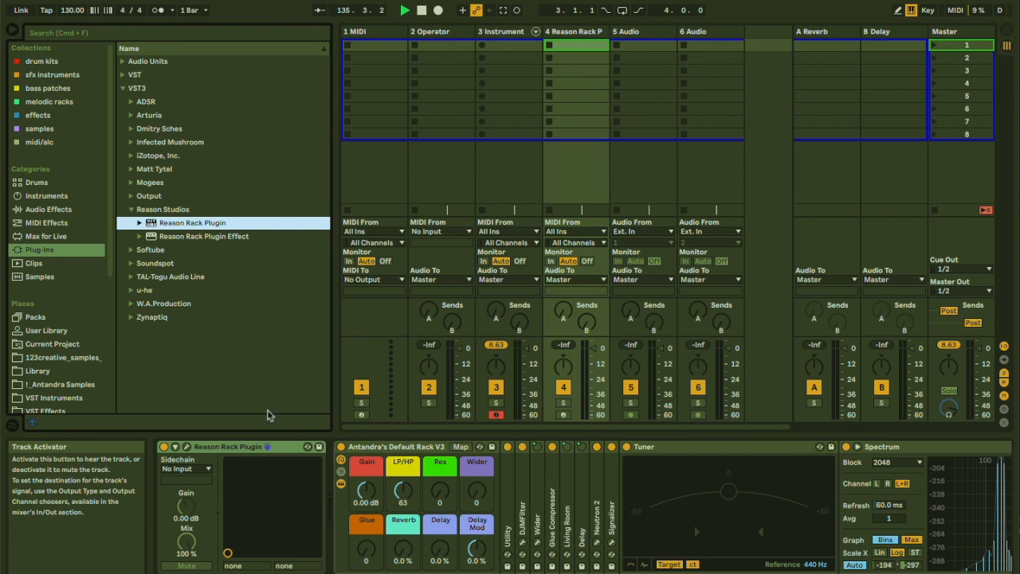
Open the Reason Rack Plugin window and add a Redrum Drum Computer.
left_click(186, 447)
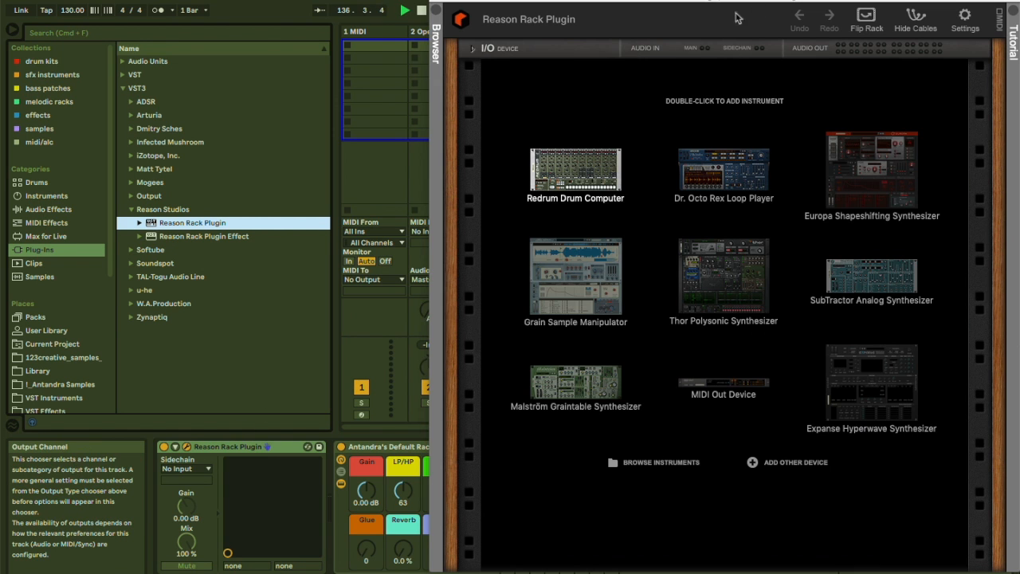
left_click_drag(682, 3, 730, 0)
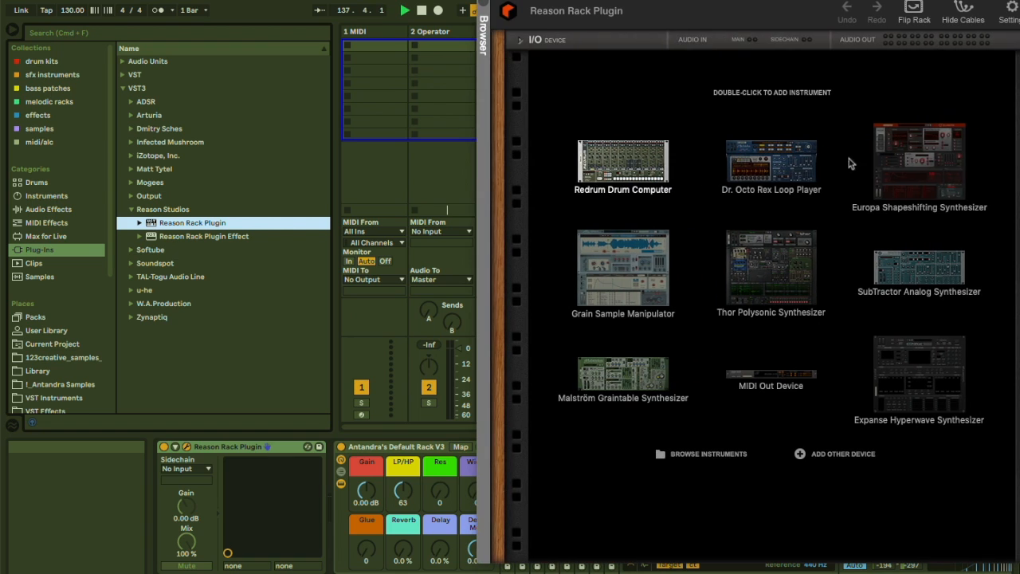
double_click(653, 159)
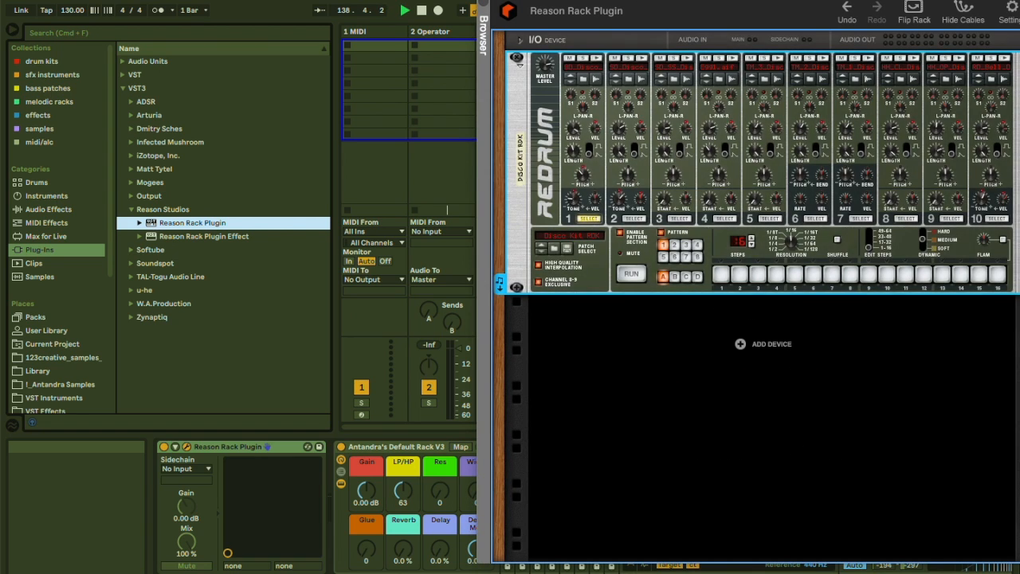
Program Redrum steps on channel 1 and channel 3, then drag the pattern into the new track's first clip slot.
left_click_drag(717, 1, 863, 1)
left_click(870, 276)
left_click(942, 276)
left_click(1000, 277)
left_click(825, 218)
left_click(978, 275)
left_click(959, 276)
left_click(923, 276)
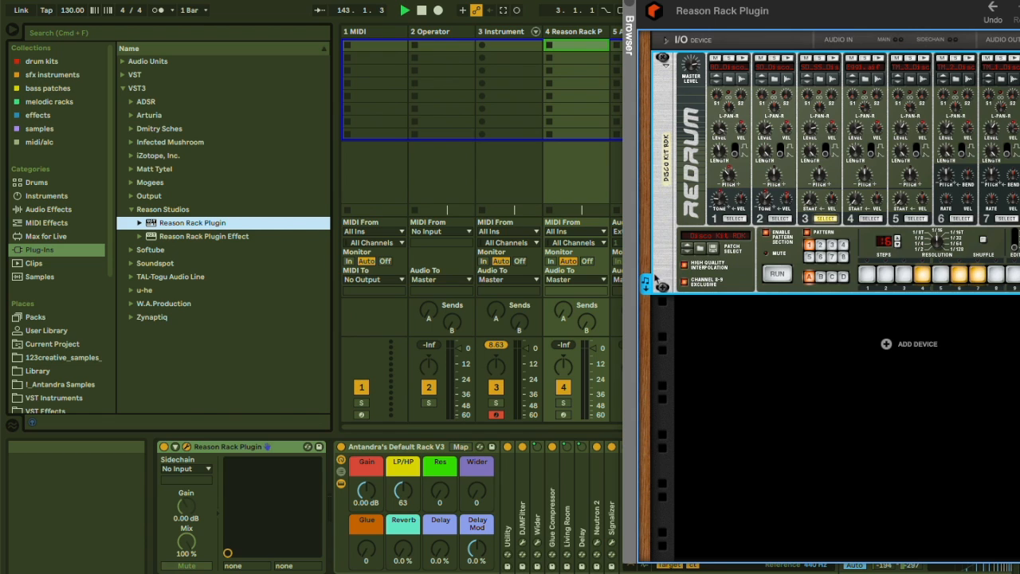
left_click_drag(647, 282, 569, 48)
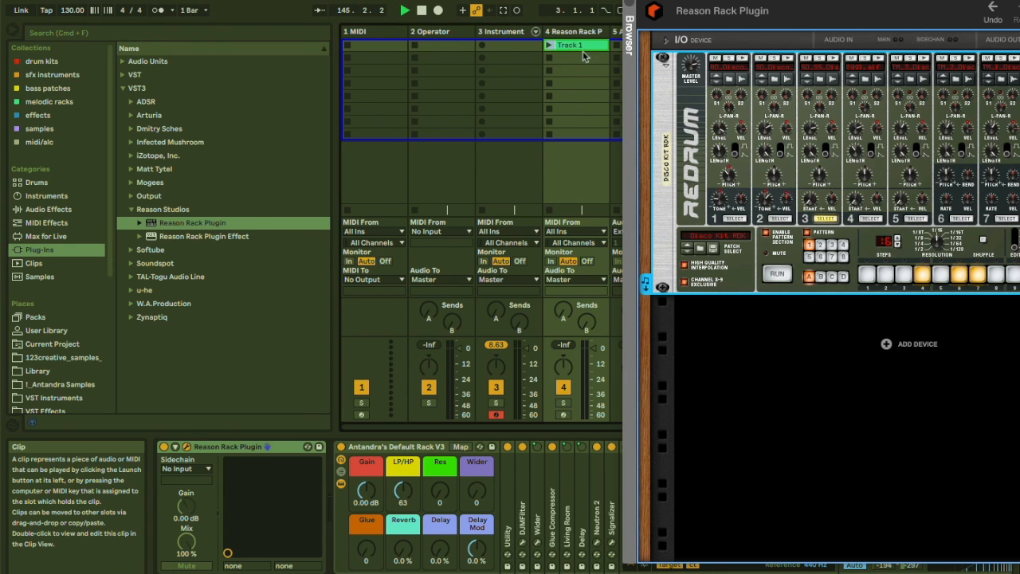
Toggle Redrum's pattern enable and launch the clip on the Reason Rack track.
left_click(806, 232)
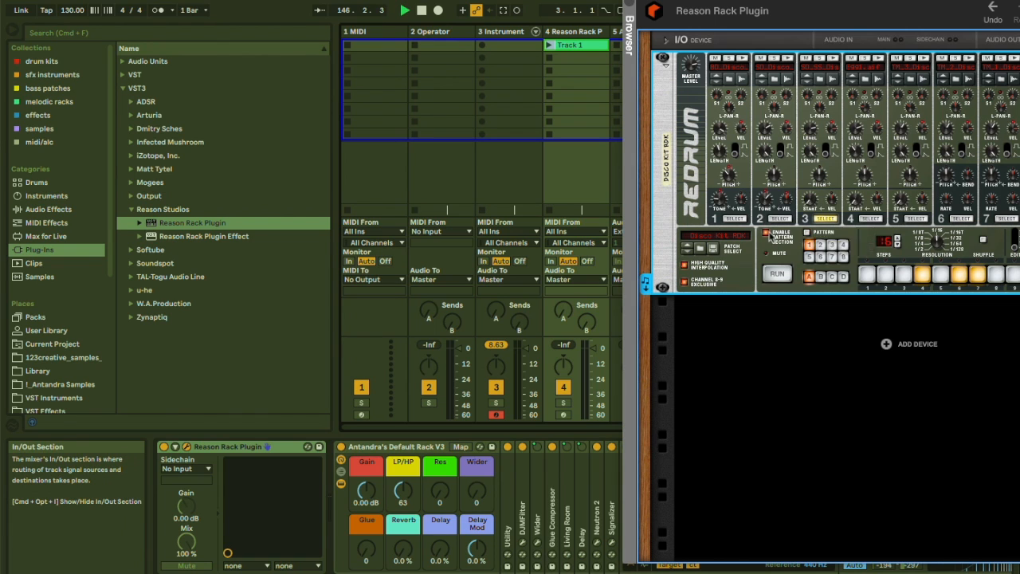
left_click(548, 46)
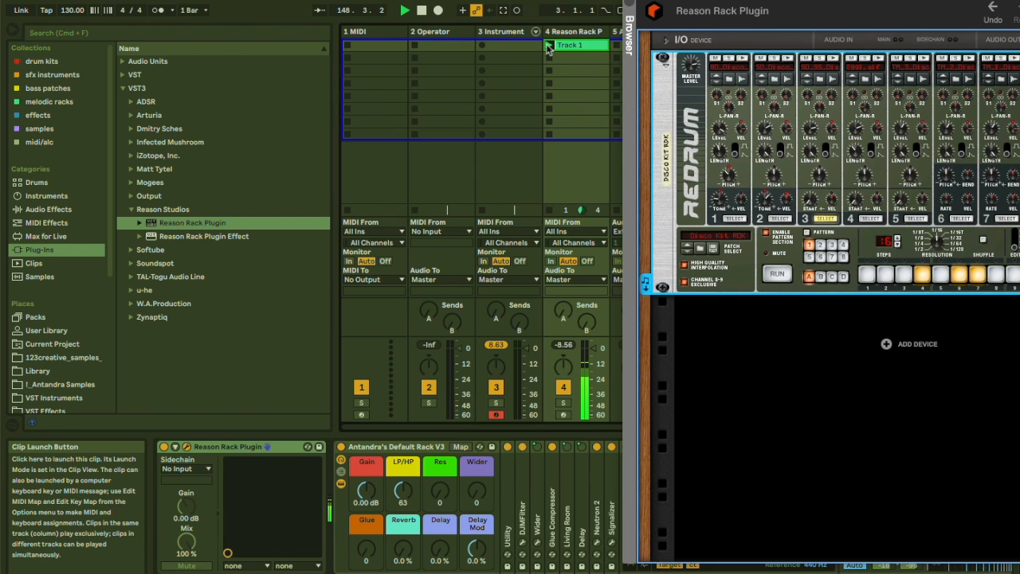
left_click(571, 46)
Add a Dr. Octo Rex Loop Player below Redrum in the Reason rack.
left_click_drag(709, 20, 402, 20)
right_click(580, 345)
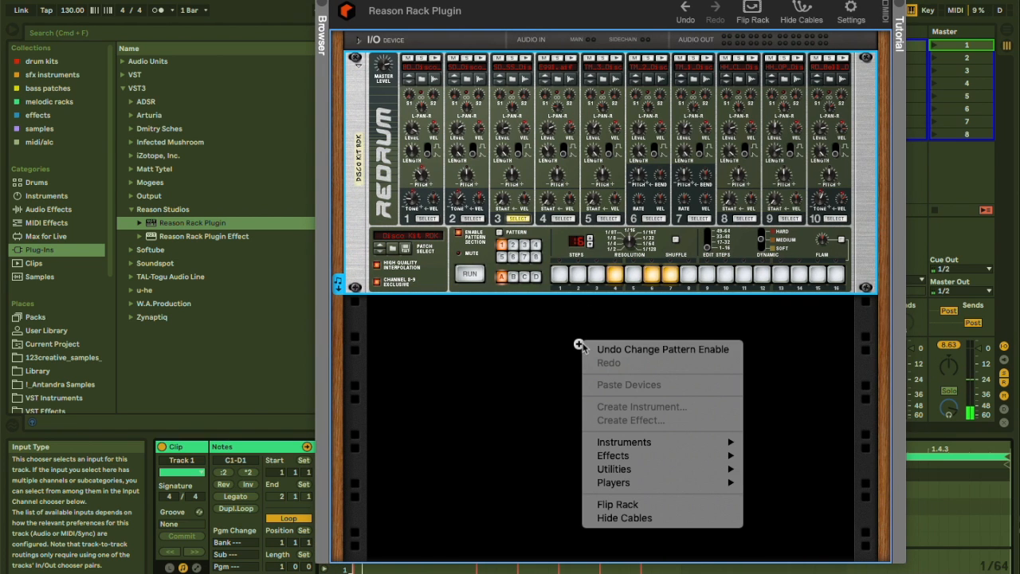
mouse_move(652, 443)
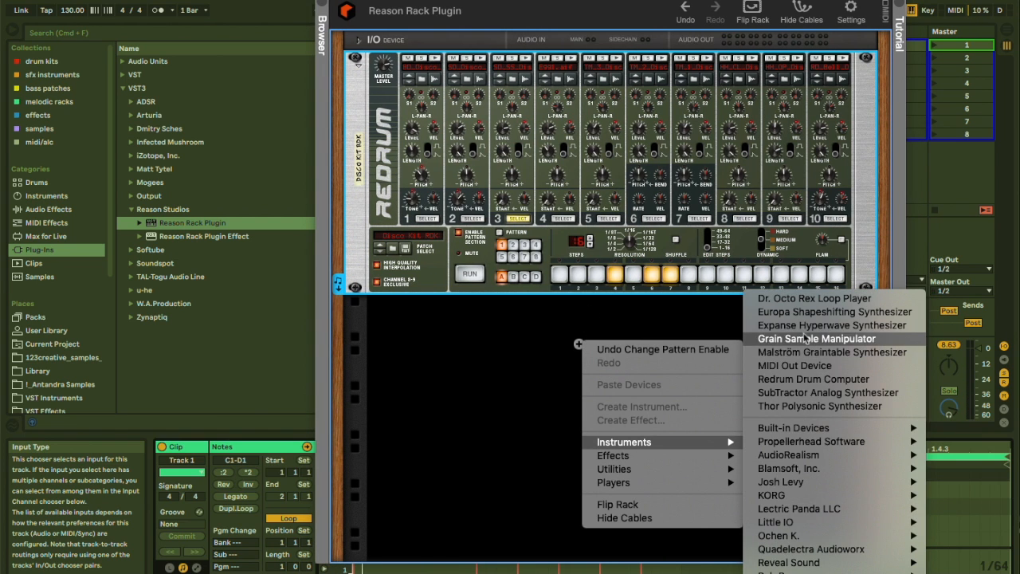
left_click(797, 299)
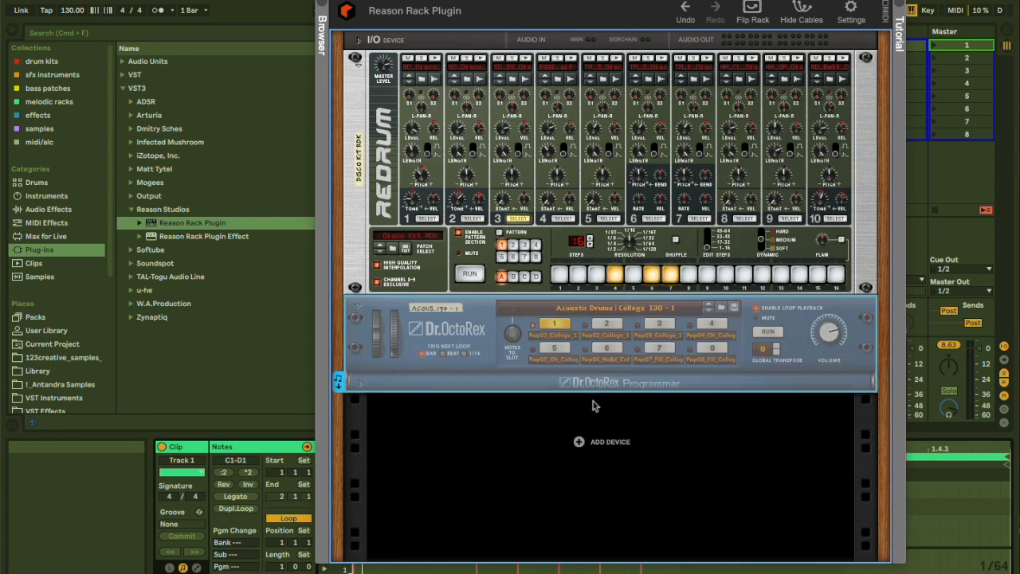
Add a Matrix Pattern Sequencer below the Dr. Octo Rex in the rack.
left_click(579, 441)
mouse_move(623, 513)
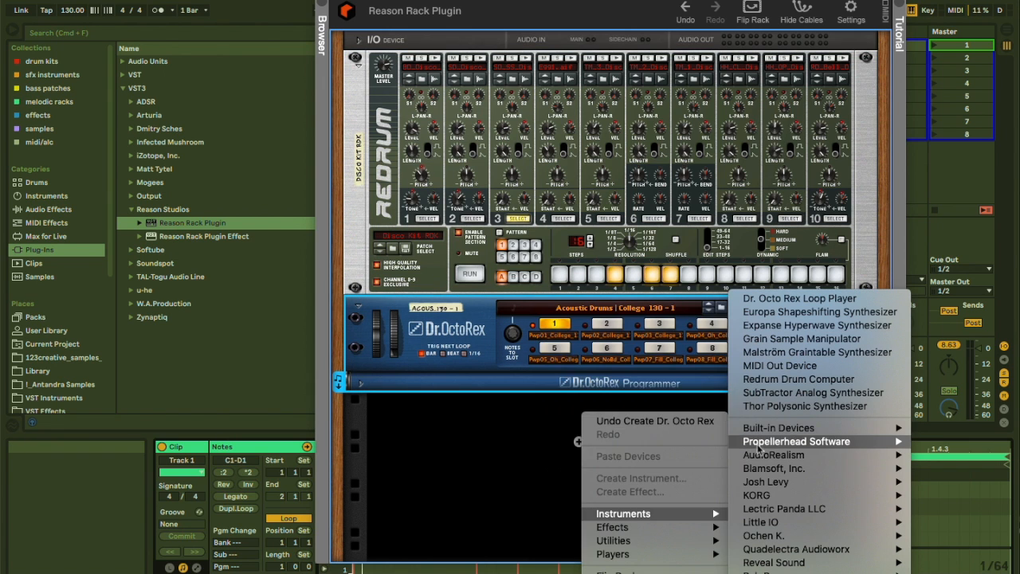
mouse_move(748, 430)
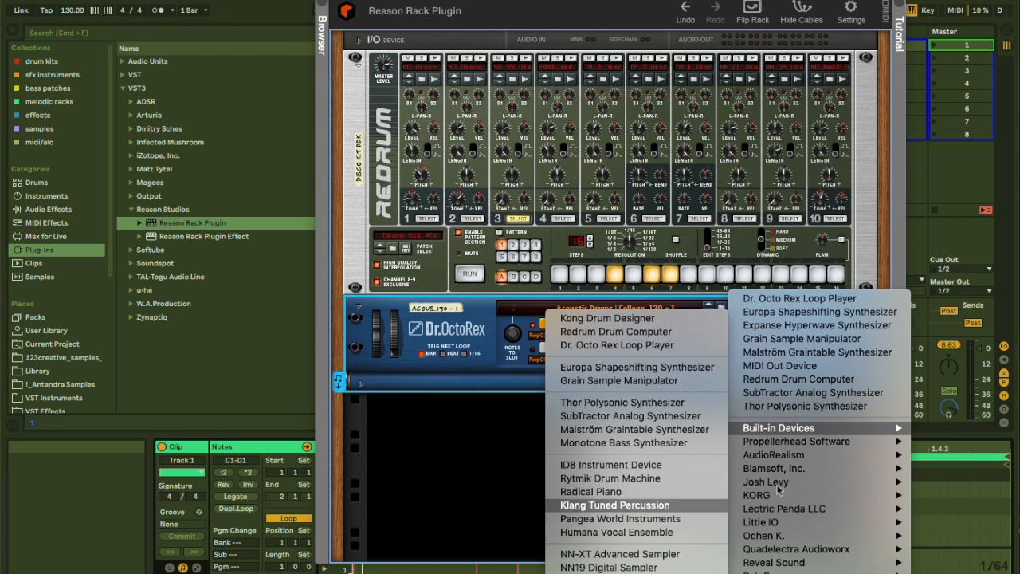
right_click(584, 414)
mouse_move(643, 542)
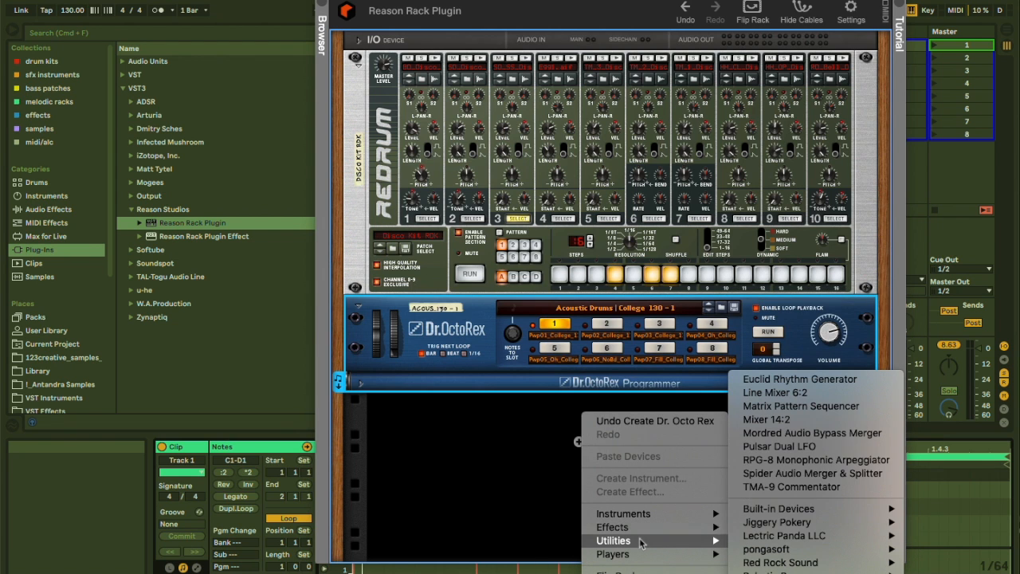
left_click(789, 405)
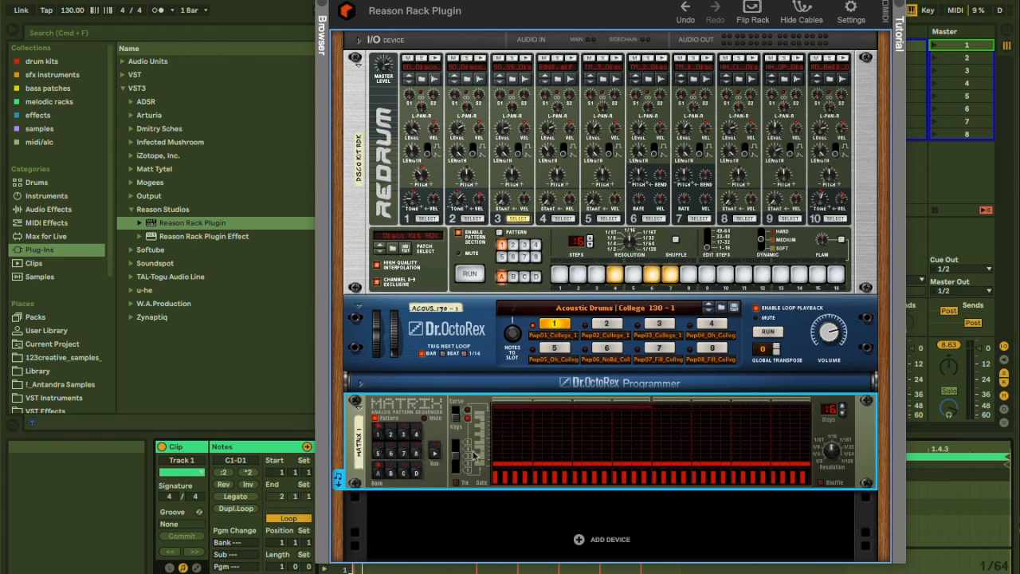
Draw notes in the Matrix sequencer's pattern, then randomize the whole pattern.
left_click_drag(522, 10, 749, 11)
left_click(734, 443)
left_click_drag(730, 450, 859, 433)
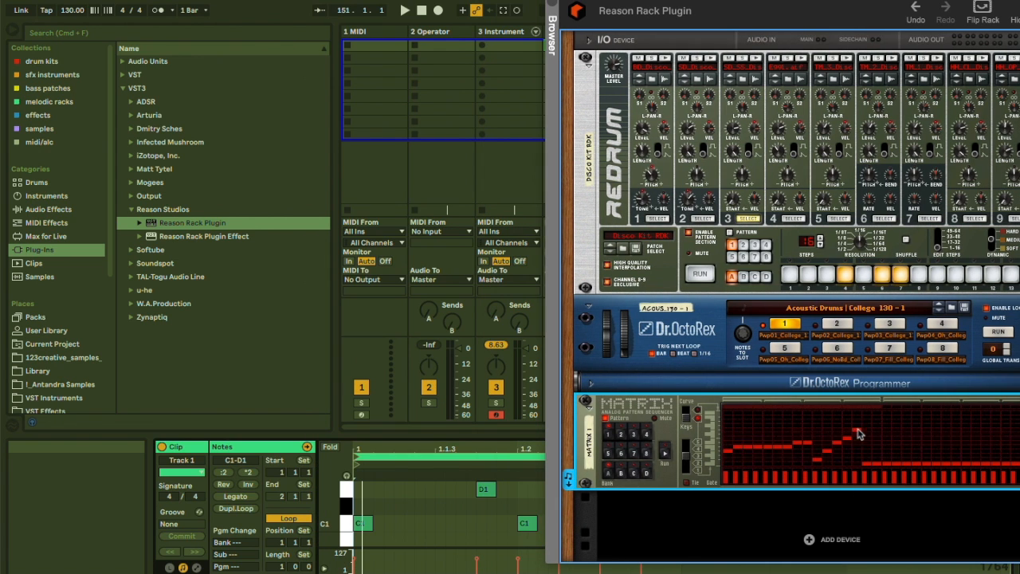
right_click(771, 443)
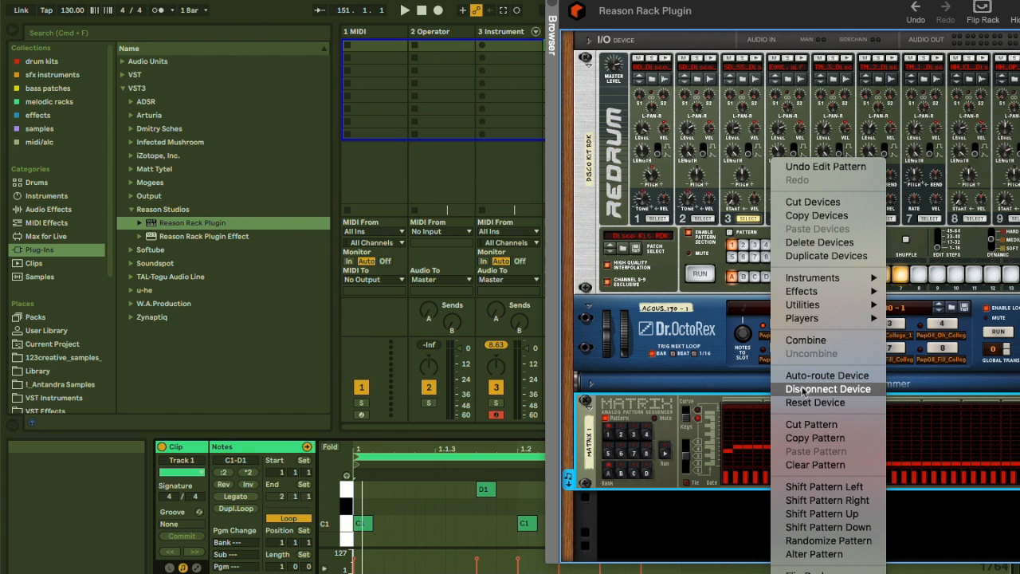
left_click(794, 541)
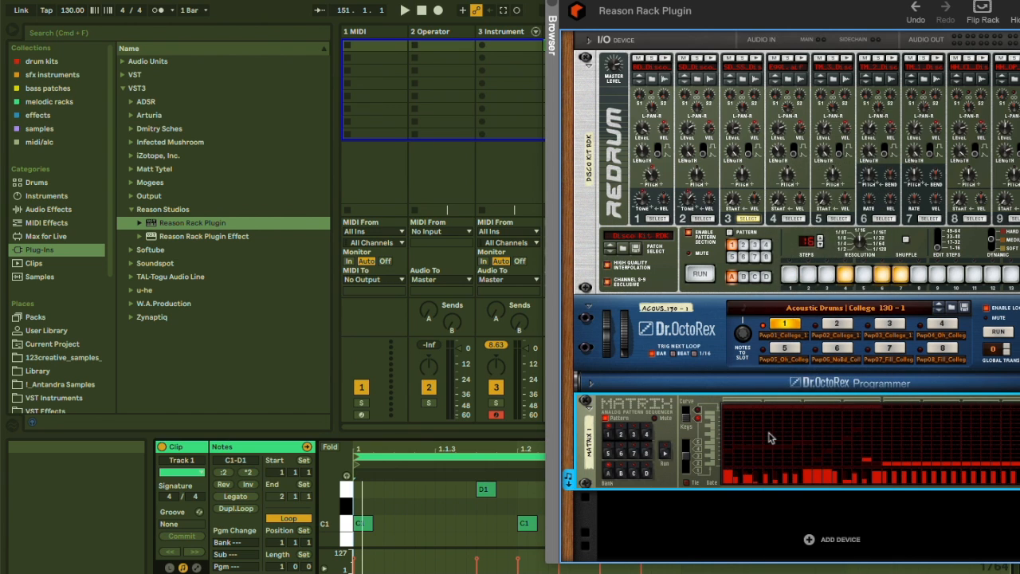
Drag the Matrix pattern into the Instrument track's first clip slot and launch that clip.
left_click_drag(570, 478, 502, 46)
left_click_drag(584, 8, 707, 12)
left_click(482, 46)
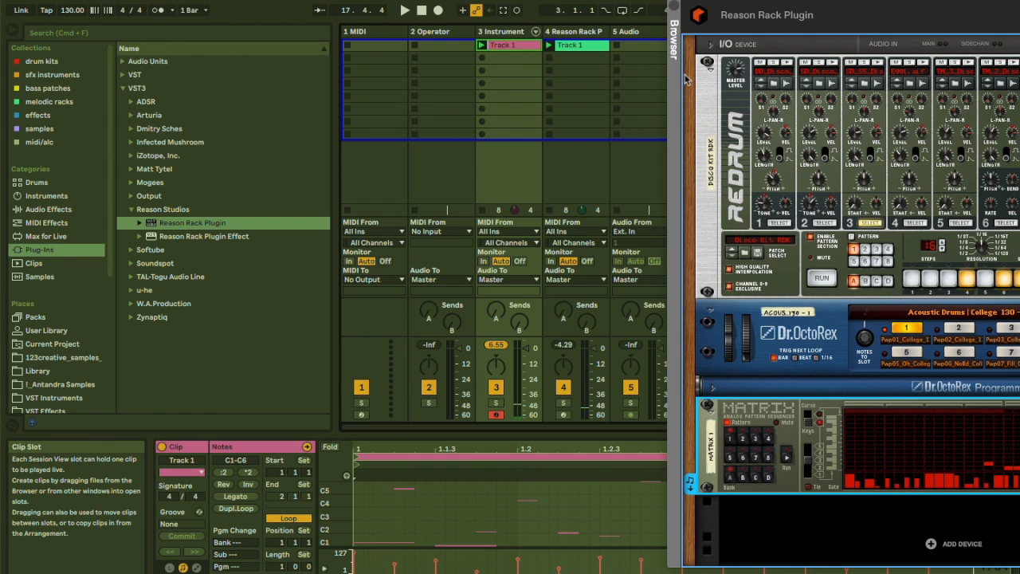
Close the plugin window and insert a new MIDI track after the Reason Rack track.
left_click_drag(790, 1, 601, 0)
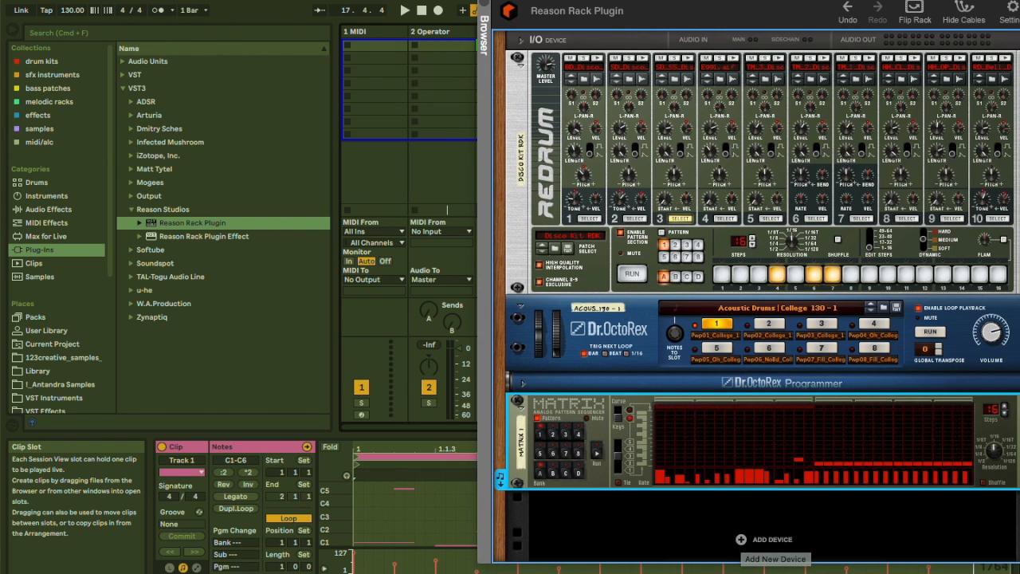
left_click_drag(677, 1, 836, 1)
left_click(644, 1)
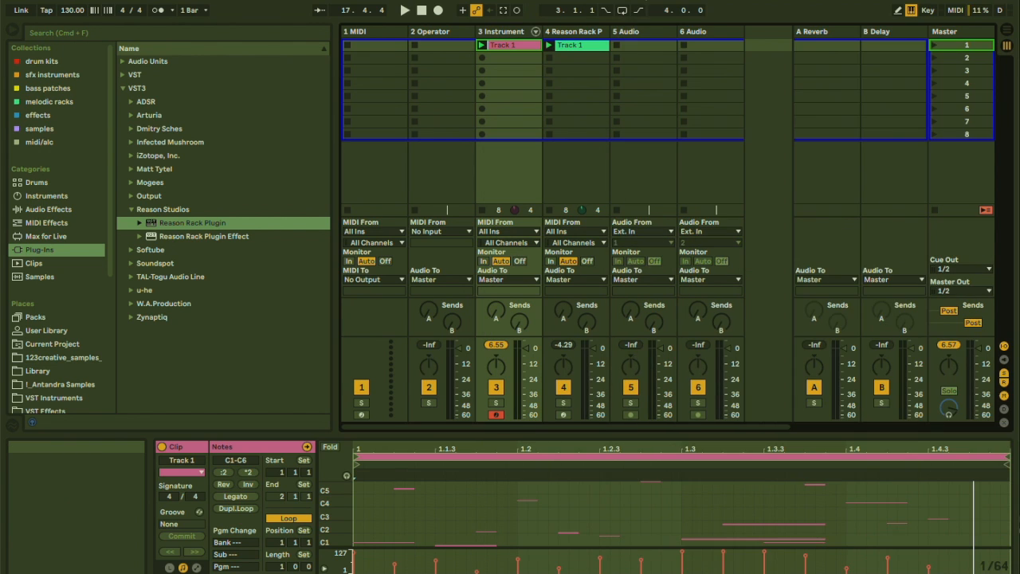
left_click(593, 34)
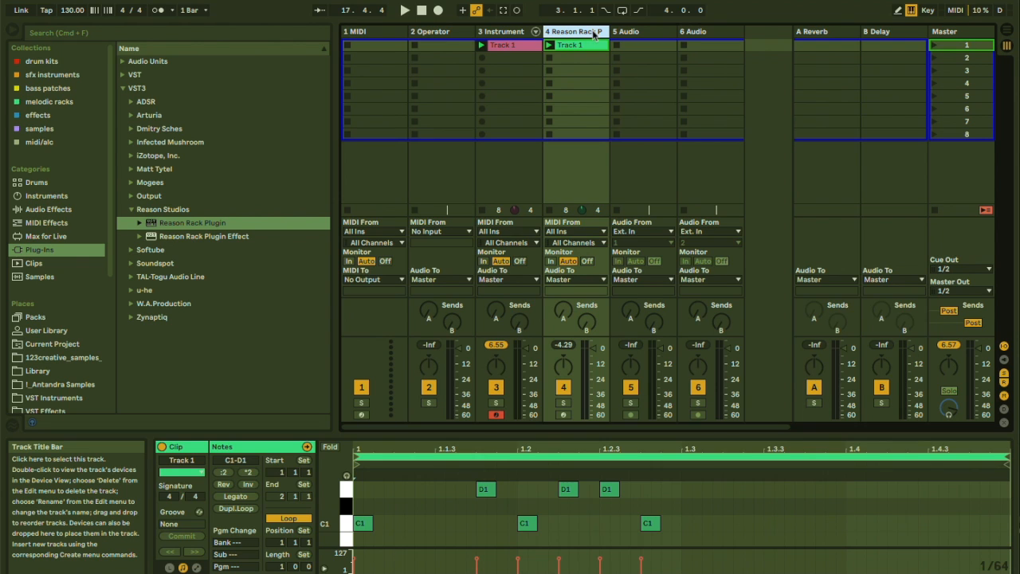
key("super+shift+t")
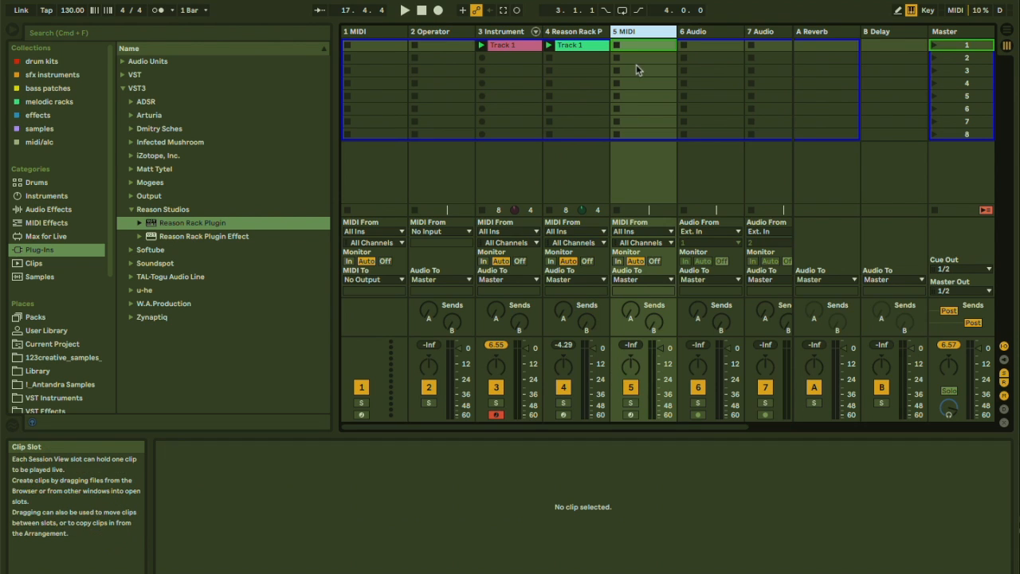
Load Reason Rack Plugin onto the new MIDI track and add a Beat Map player to its rack.
left_click_drag(214, 224, 550, 182)
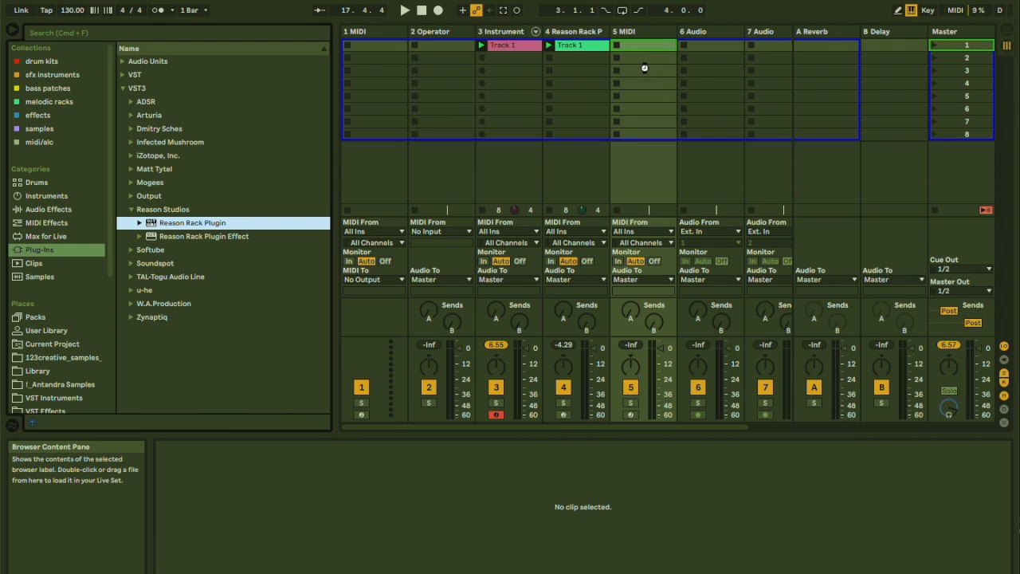
left_click_drag(644, 67, 644, 68)
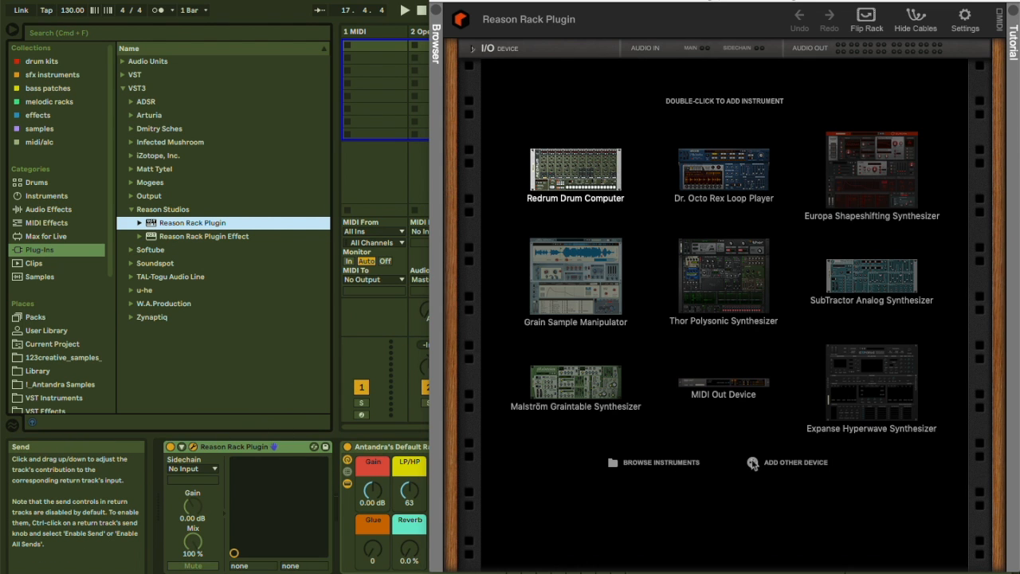
left_click(753, 463)
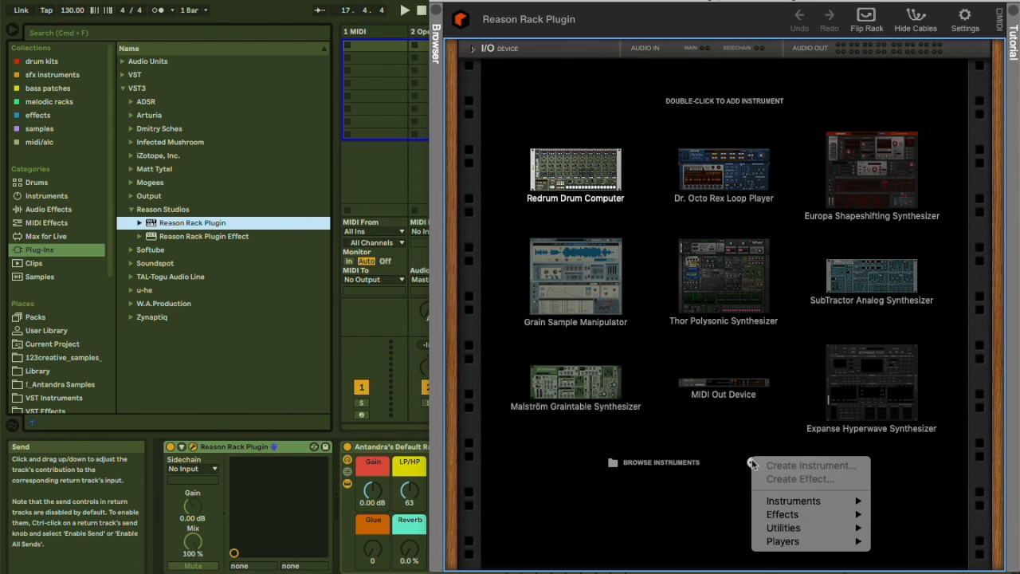
mouse_move(771, 542)
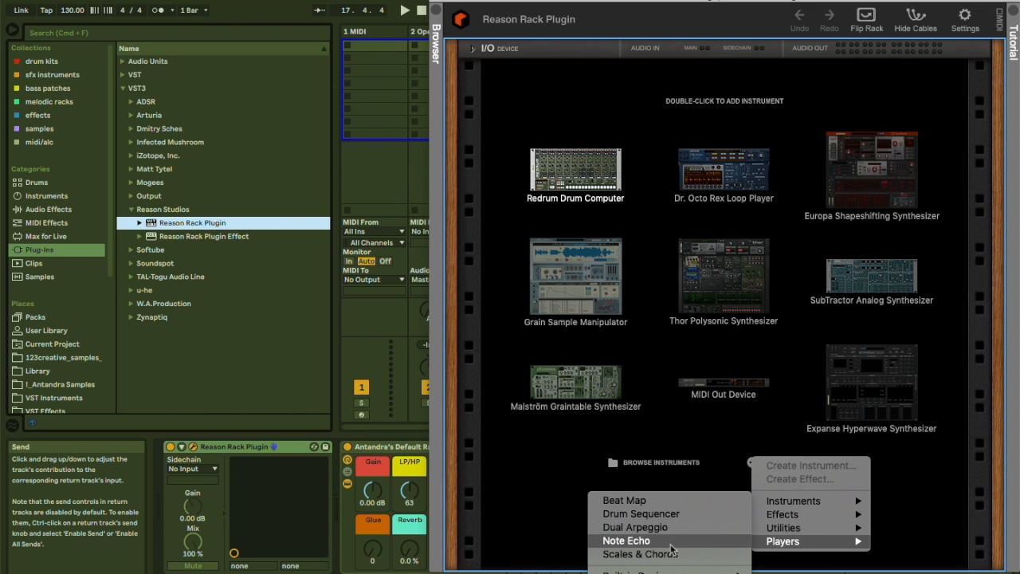
left_click(630, 500)
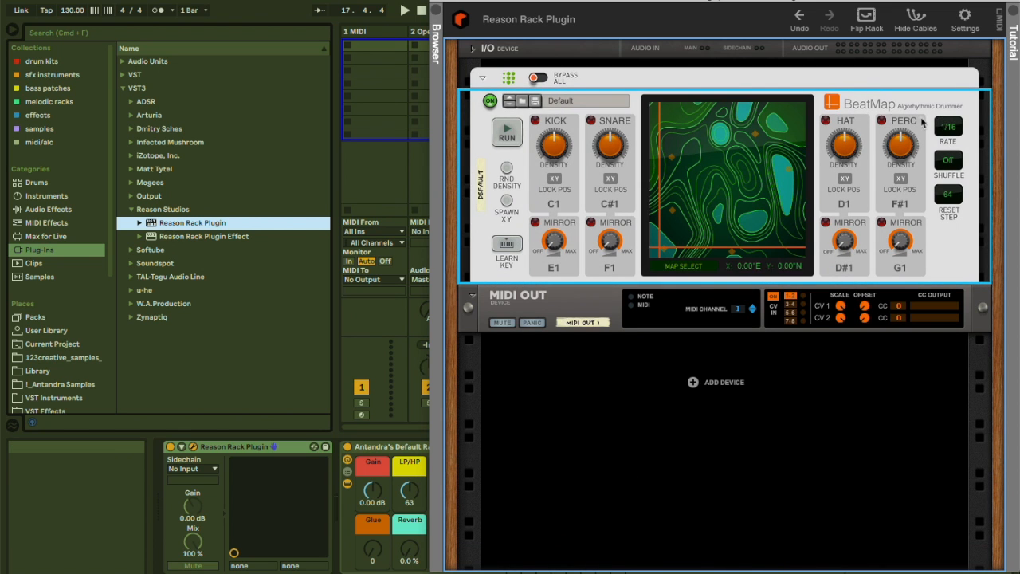
Insert another MIDI track after the Beat Map's Reason Rack track.
left_click_drag(507, 4, 784, 1)
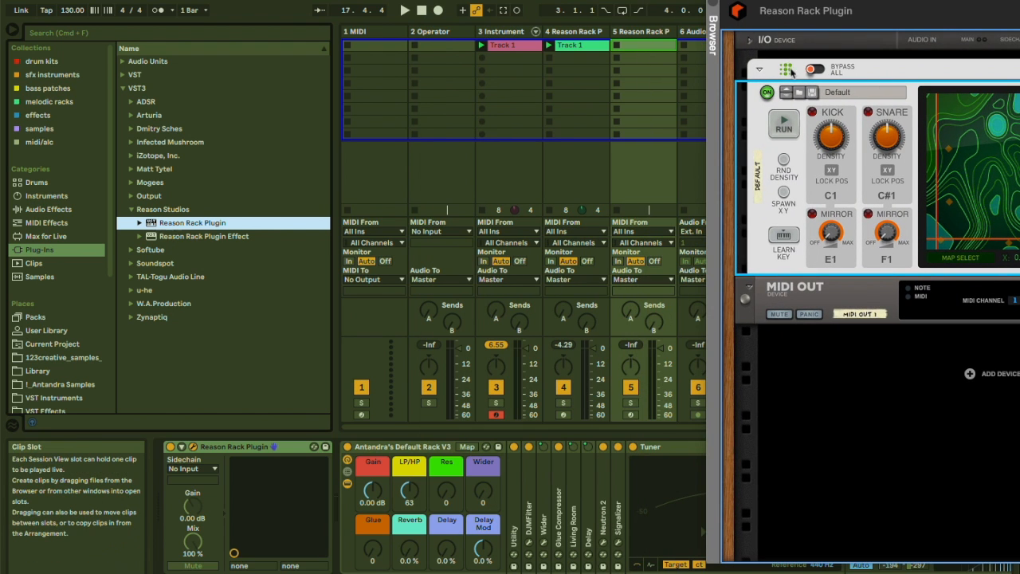
left_click_drag(839, 2, 534, 3)
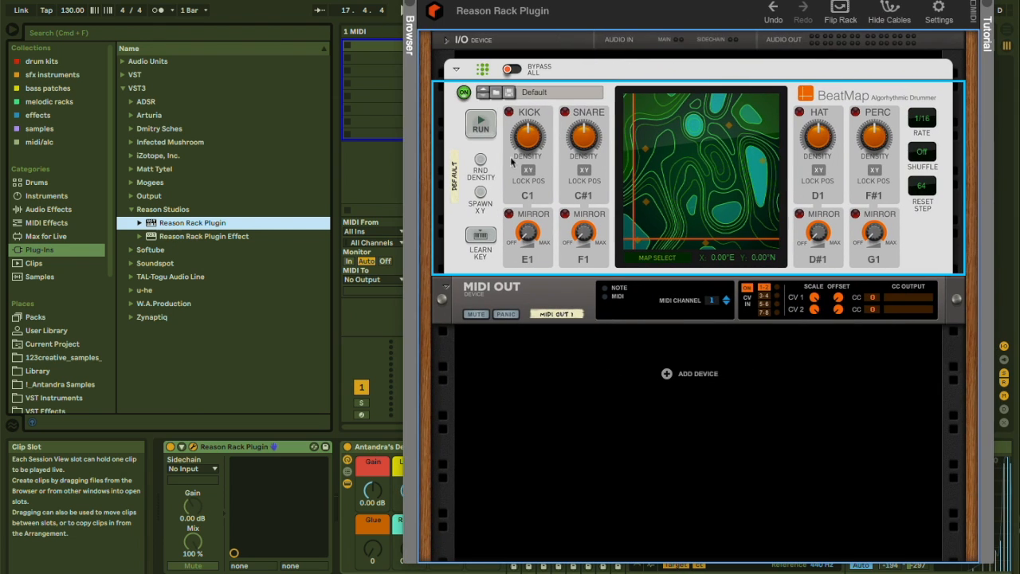
left_click_drag(534, 3, 823, 3)
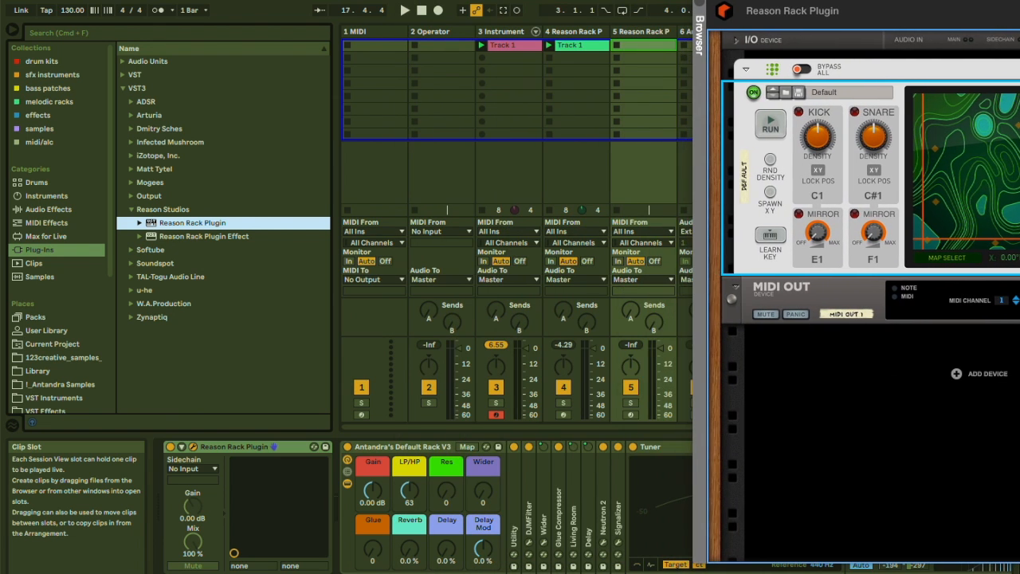
left_click(582, 36)
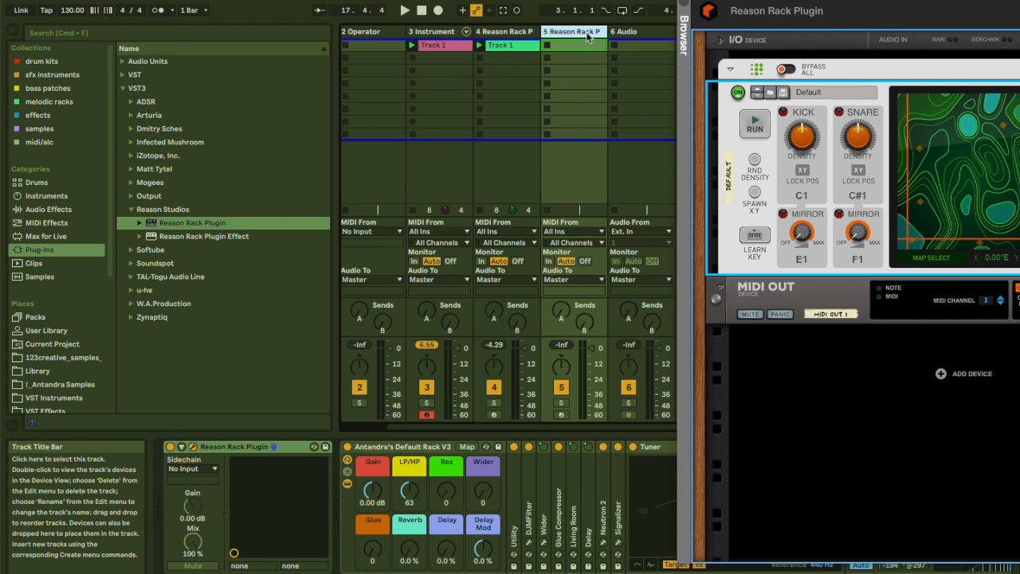
key("super+shift+t")
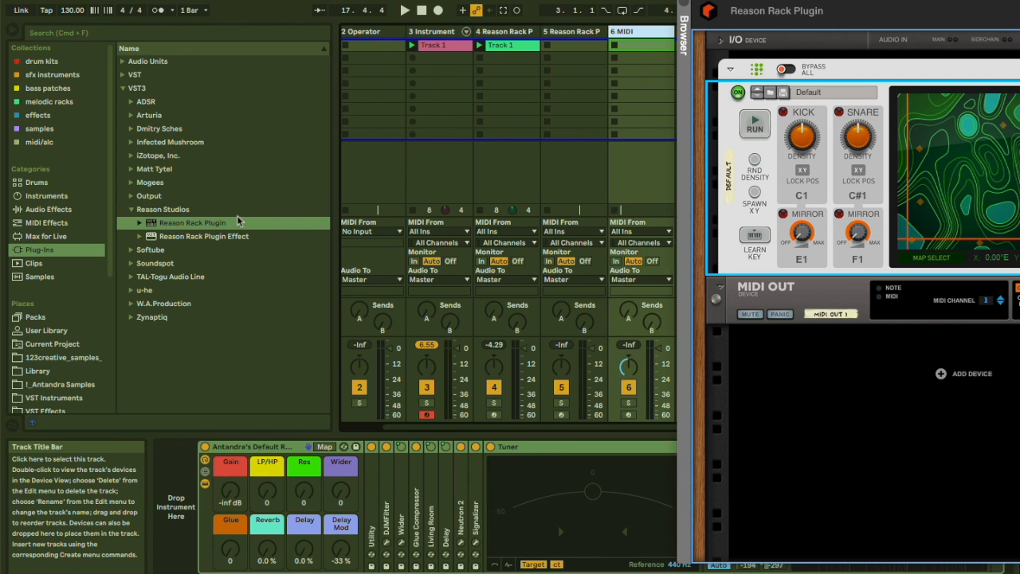
Load a Drum Rack from the Instruments category onto the newest MIDI track.
left_click(46, 195)
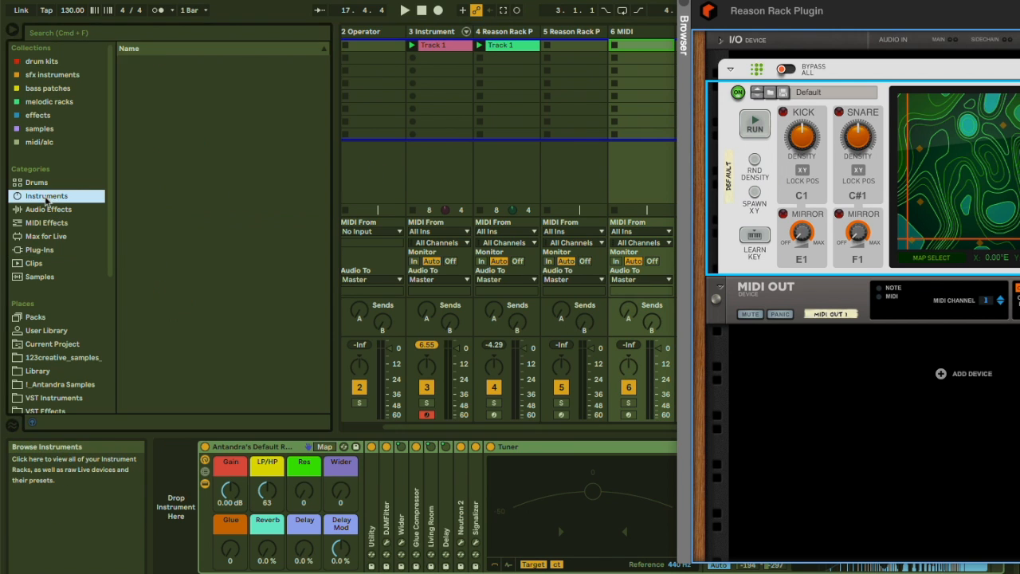
left_click_drag(157, 92, 625, 70)
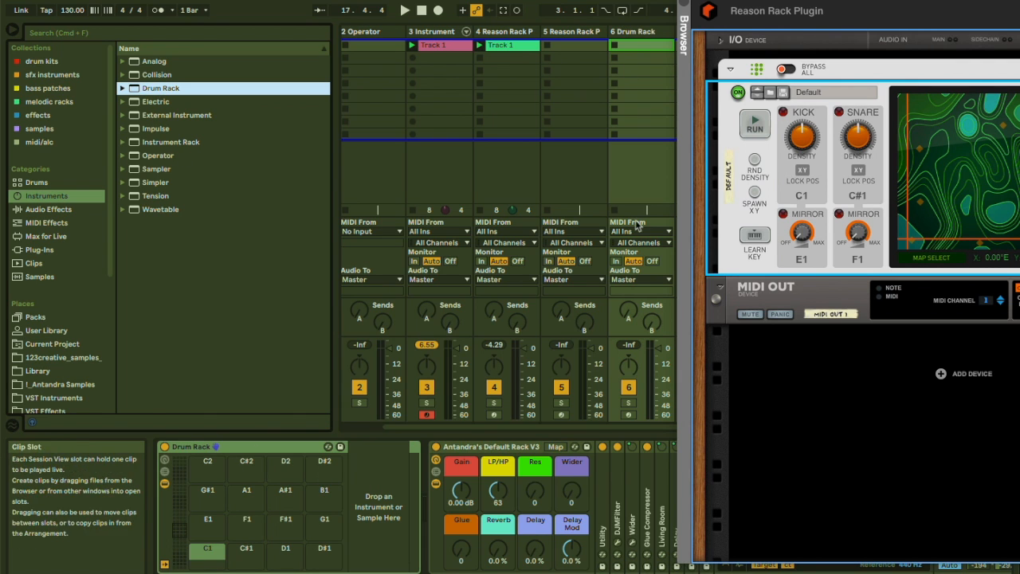
left_click(582, 233)
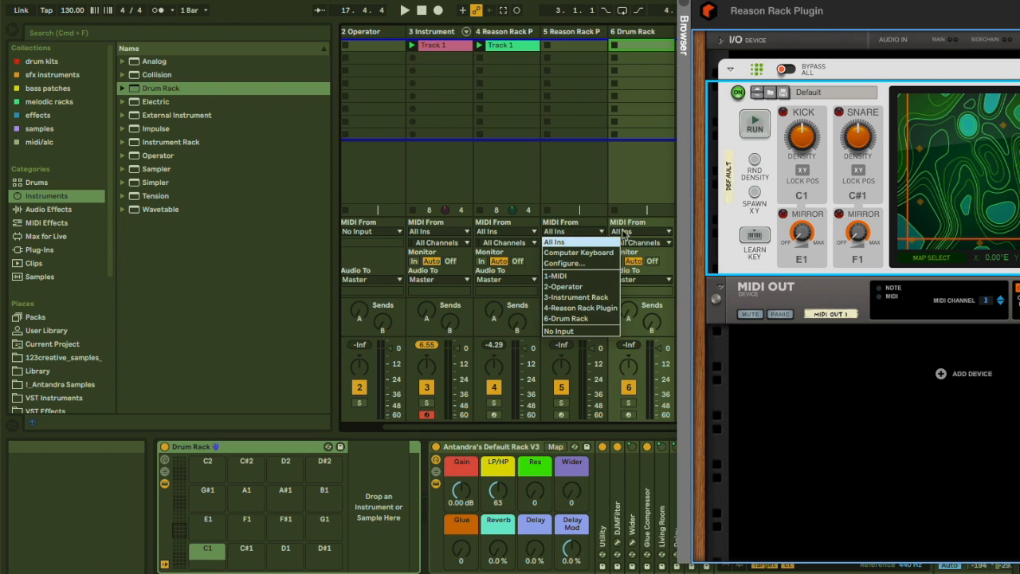
left_click(626, 234)
Route the Drum Rack track's MIDI input from 5-Reason Rack Plugin and set its monitoring to In.
left_click(627, 232)
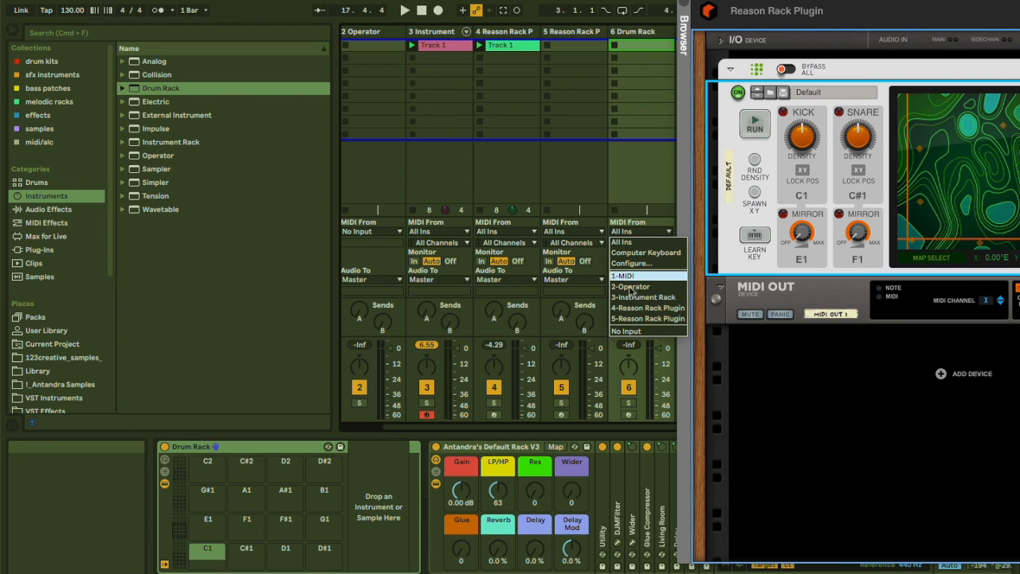
left_click(650, 320)
left_click(642, 242)
left_click(638, 276)
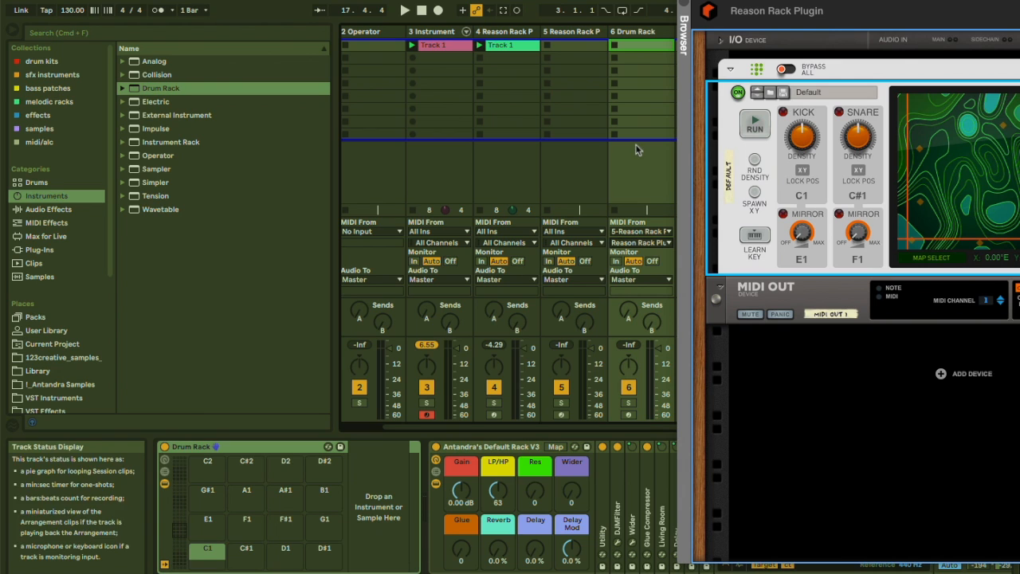
left_click(615, 260)
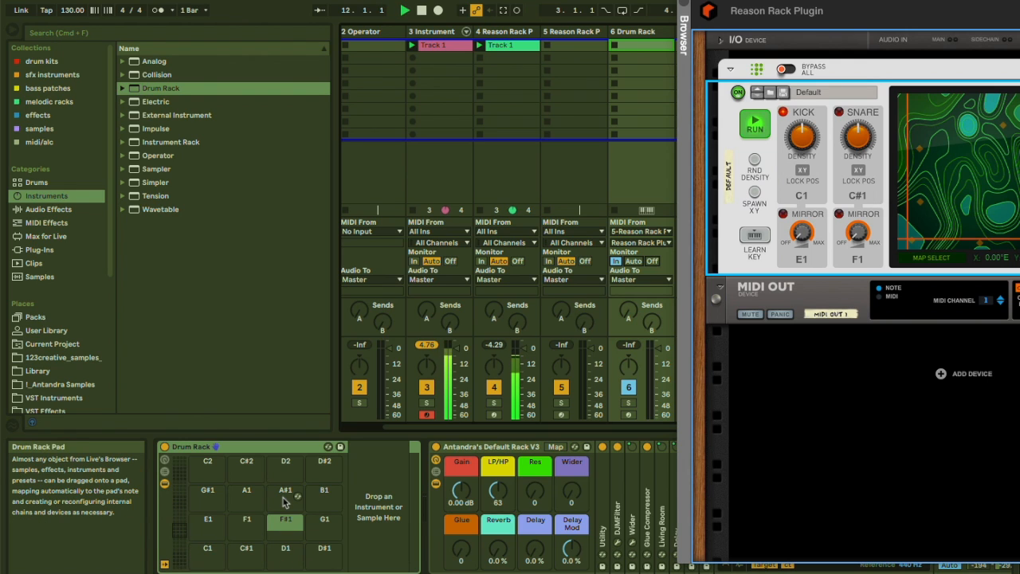
Browse the Samples category sorted by rank and load Antandra Snare 2 onto pad C#1 and Animatronix_Kick onto pad C1.
left_click(101, 37)
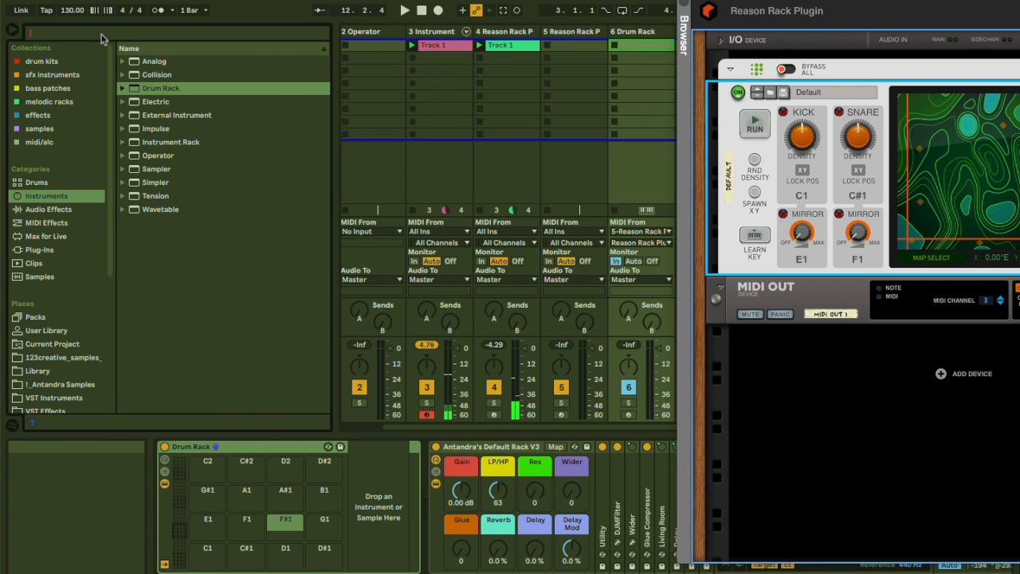
left_click(38, 277)
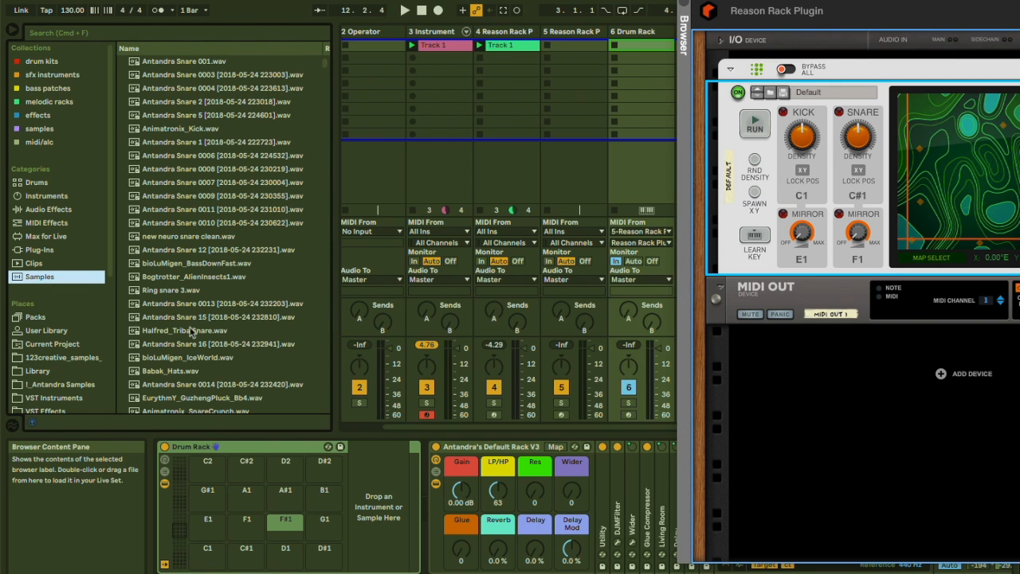
left_click(189, 338)
scroll(199, 327, "down", 5)
left_click(199, 321)
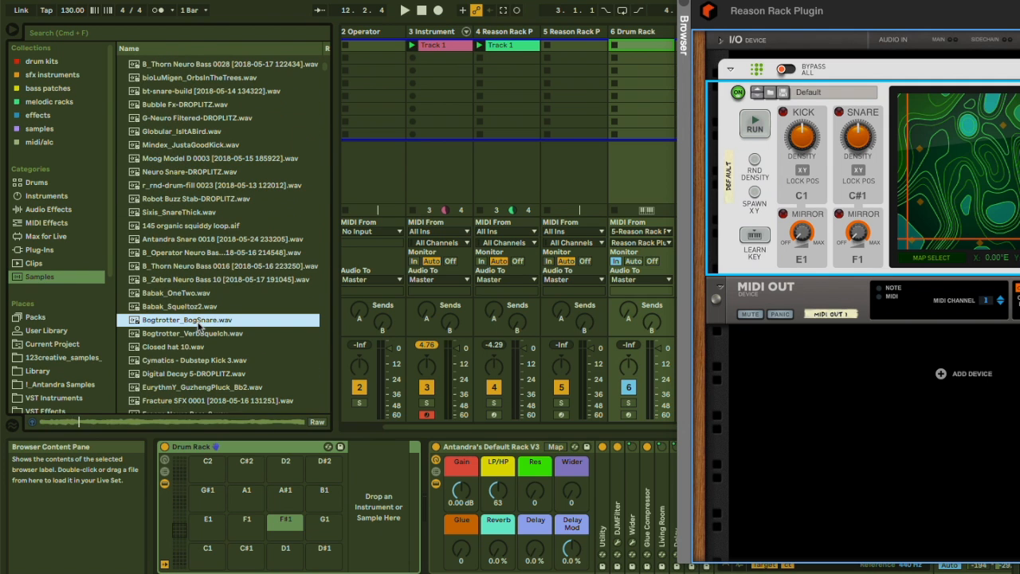
left_click_drag(322, 45, 244, 50)
left_click(269, 50)
left_click(196, 105)
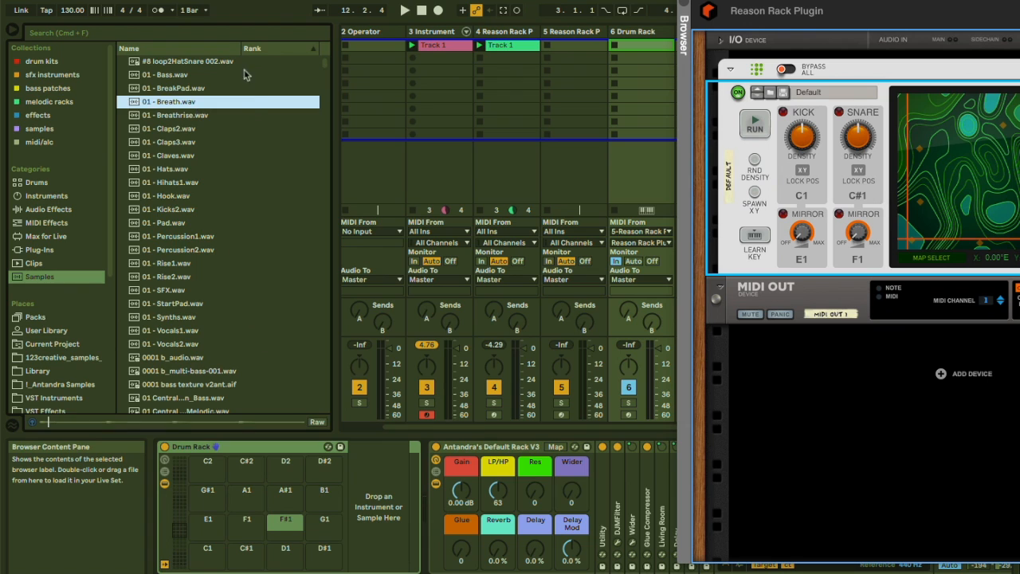
left_click(260, 47)
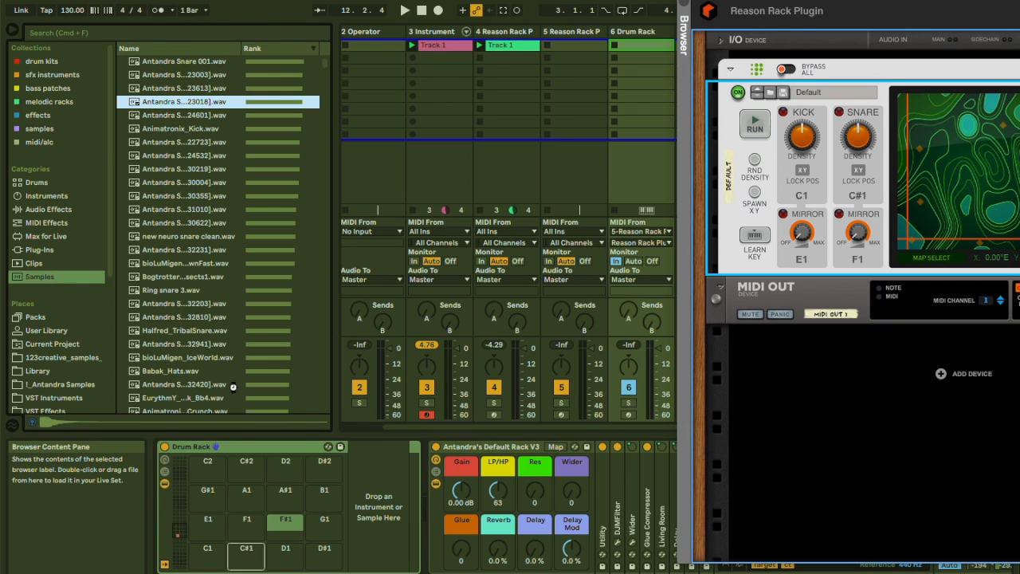
left_click(173, 158)
left_click(169, 128)
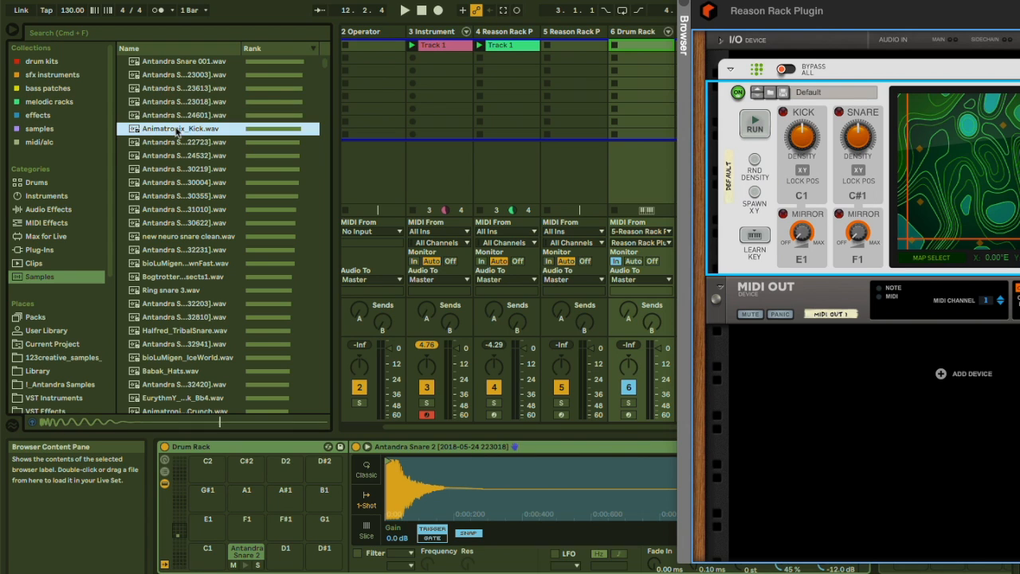
left_click(193, 251)
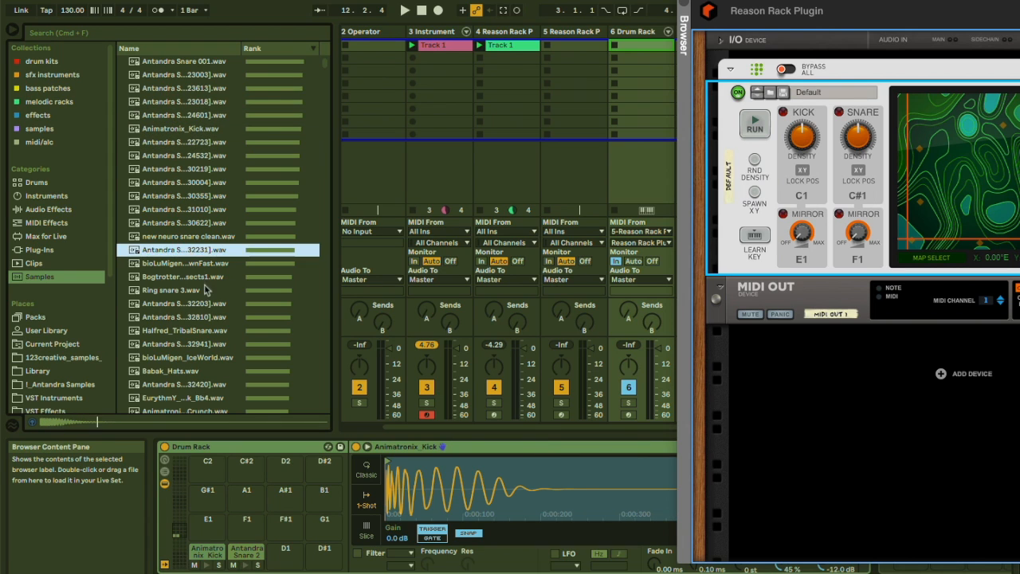
Preview samples one by one down the browser list, looking for further drum sounds.
left_click(187, 318)
left_click(184, 358)
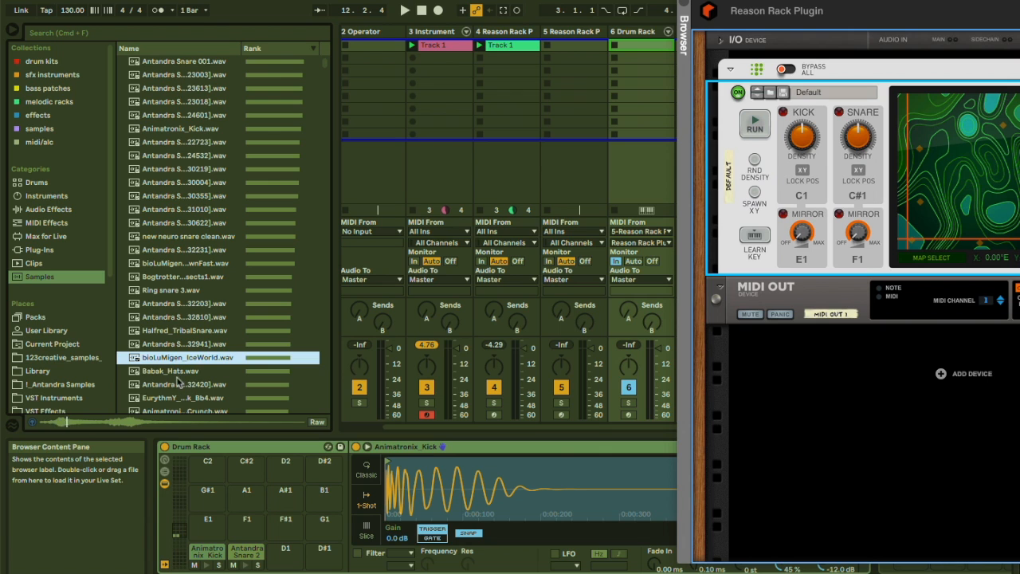
key("Down")
scroll(168, 373, "down", 5)
left_click(168, 367)
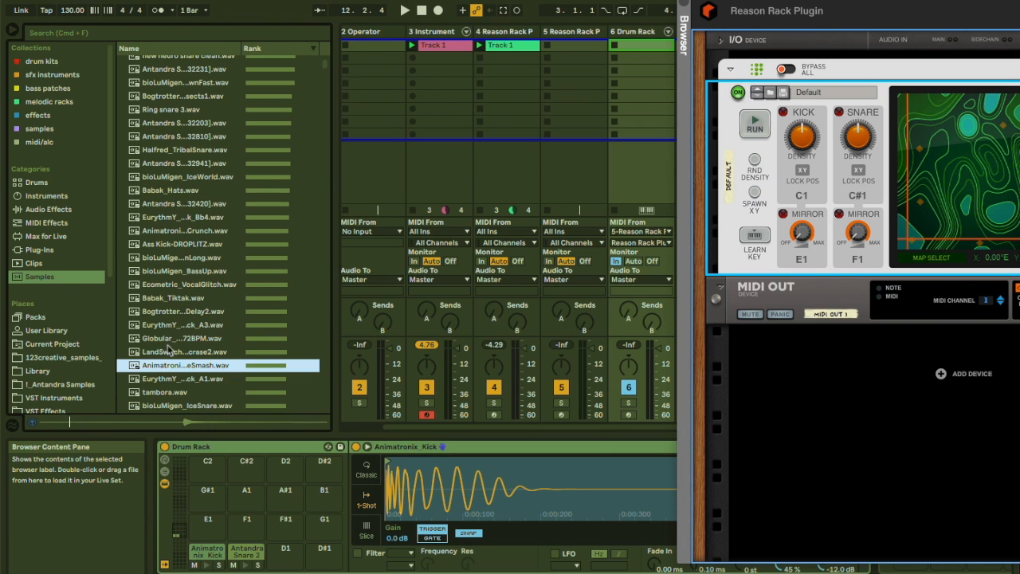
left_click(168, 326)
scroll(168, 326, "down", 1)
scroll(168, 328, "down", 5)
left_click(168, 326)
scroll(169, 327, "down", 5)
left_click(168, 326)
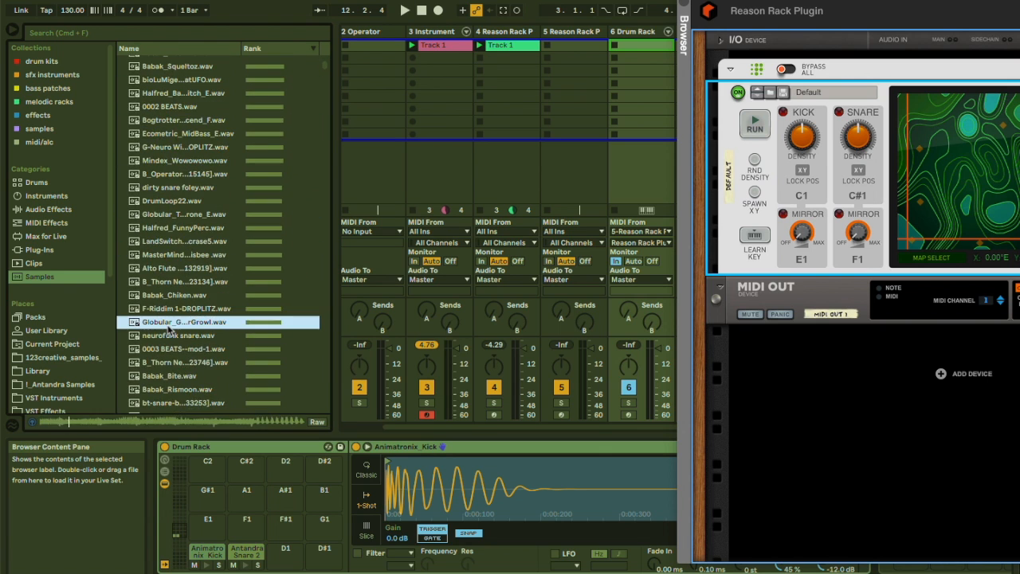
scroll(169, 328, "up", 2)
scroll(168, 327, "down", 6)
left_click(168, 326)
scroll(168, 326, "down", 5)
left_click(168, 325)
scroll(168, 326, "down", 3)
left_click(168, 329)
scroll(168, 327, "down", 6)
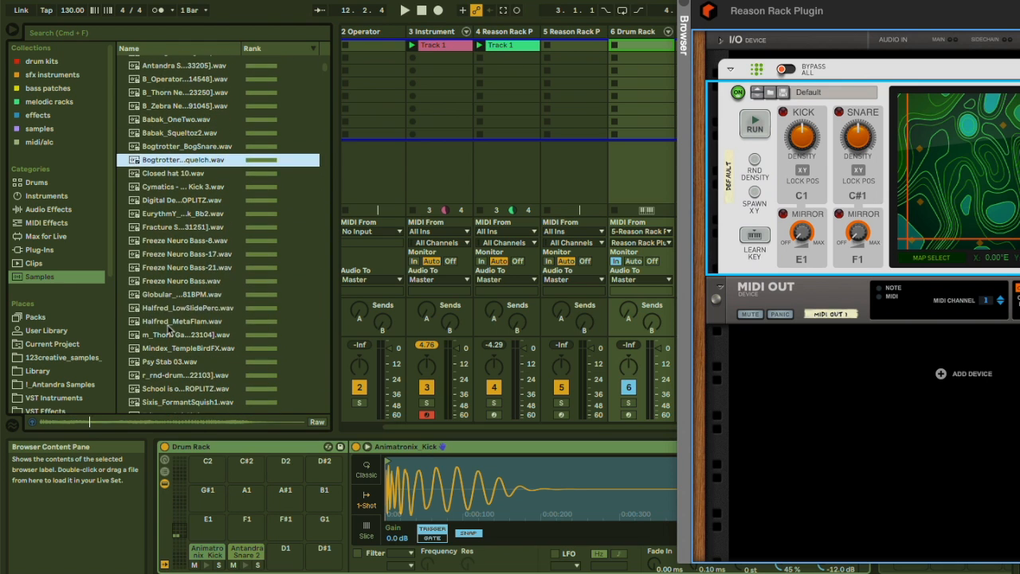
left_click(168, 323)
left_click(163, 295)
scroll(163, 295, "down", 2)
left_click(163, 295)
scroll(163, 294, "down", 2)
left_click(163, 294)
scroll(164, 294, "down", 4)
left_click(164, 287)
scroll(163, 288, "down", 3)
left_click(163, 289)
scroll(163, 293, "down", 3)
left_click(164, 289)
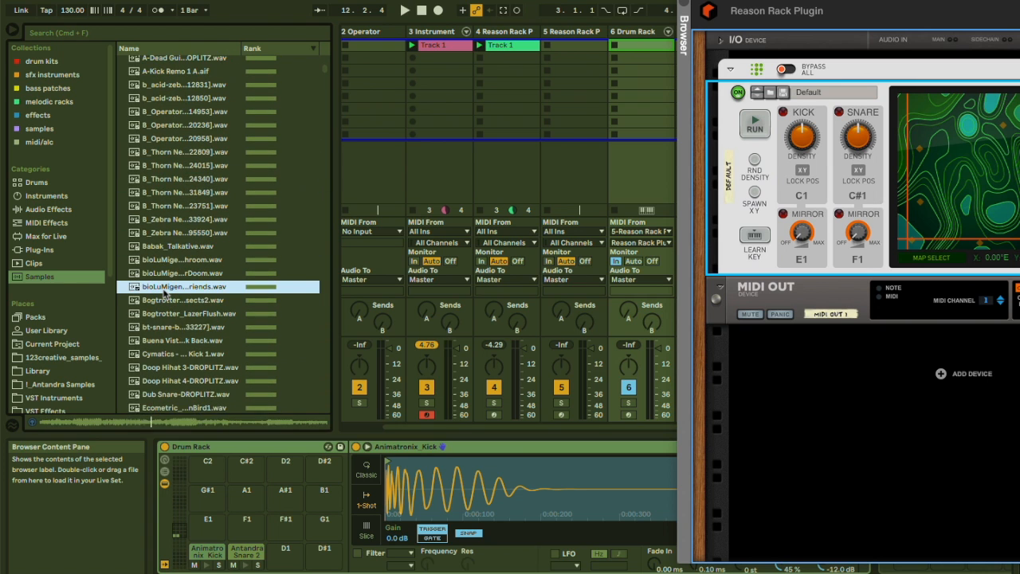
left_click(160, 327)
scroll(159, 326, "down", 4)
left_click(160, 323)
scroll(161, 325, "down", 4)
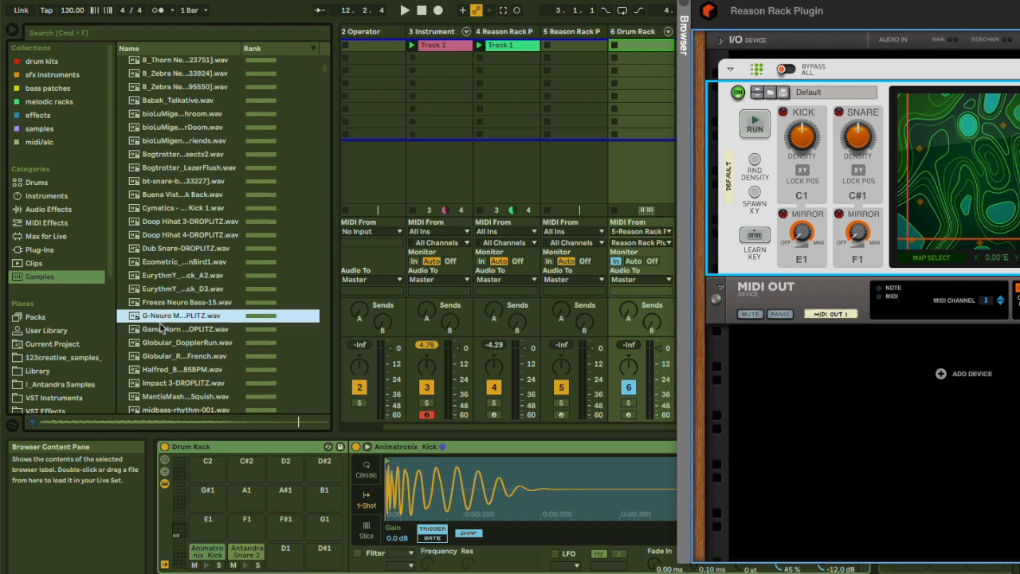
left_click(160, 327)
left_click(160, 355)
scroll(161, 357, "down", 3)
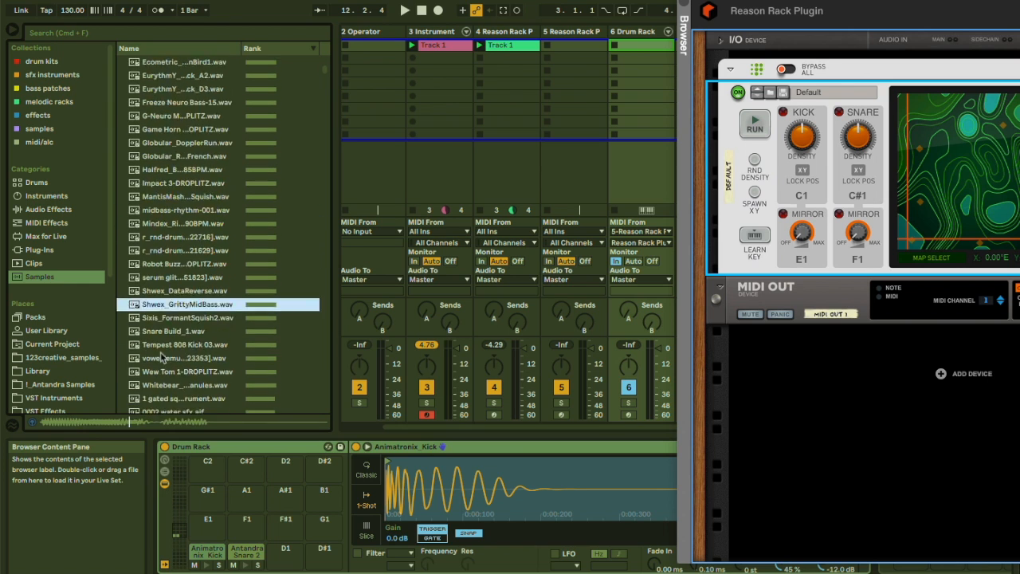
left_click(161, 357)
scroll(162, 356, "down", 4)
left_click(161, 357)
scroll(162, 356, "down", 3)
left_click(163, 357)
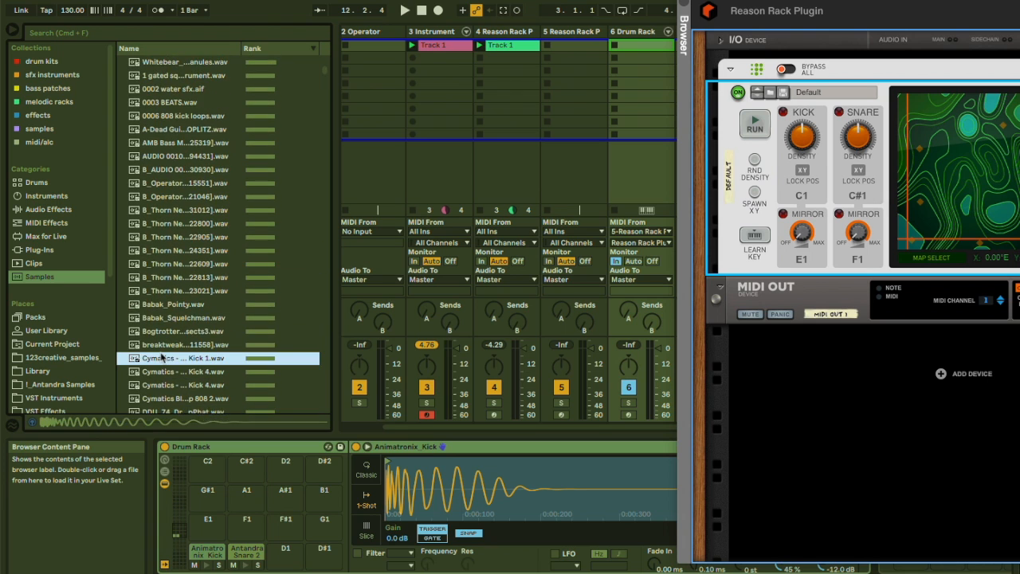
scroll(162, 351, "down", 1)
left_click(161, 345)
left_click(163, 385)
scroll(164, 385, "down", 2)
left_click(164, 384)
scroll(165, 385, "down", 2)
scroll(164, 386, "down", 4)
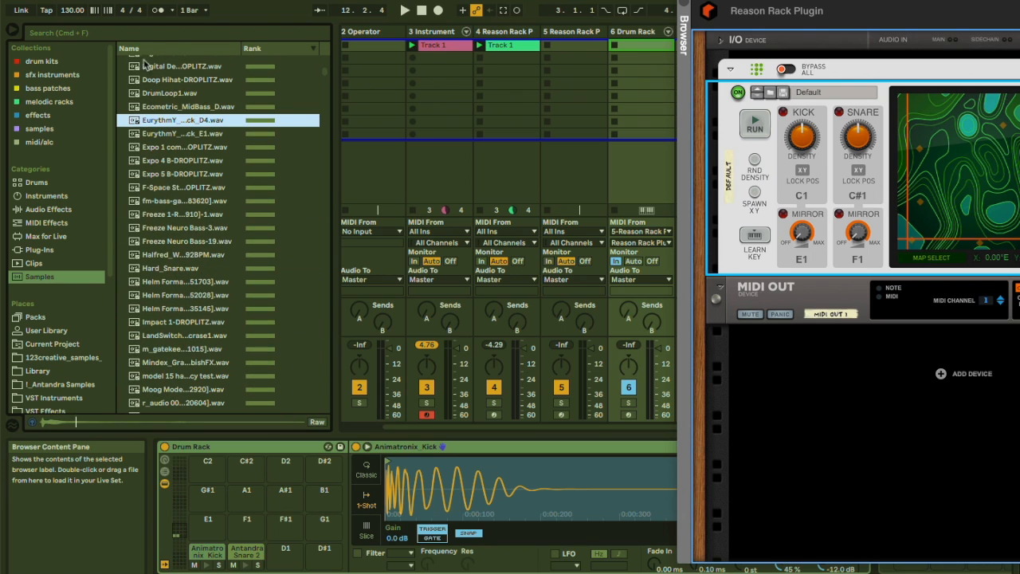
Search the browser for hihat and load A-HiHat 1 Closed B onto pad D1 and A-HiHat 1 Half Open A onto pad F#1.
left_click(90, 37)
type("hihat")
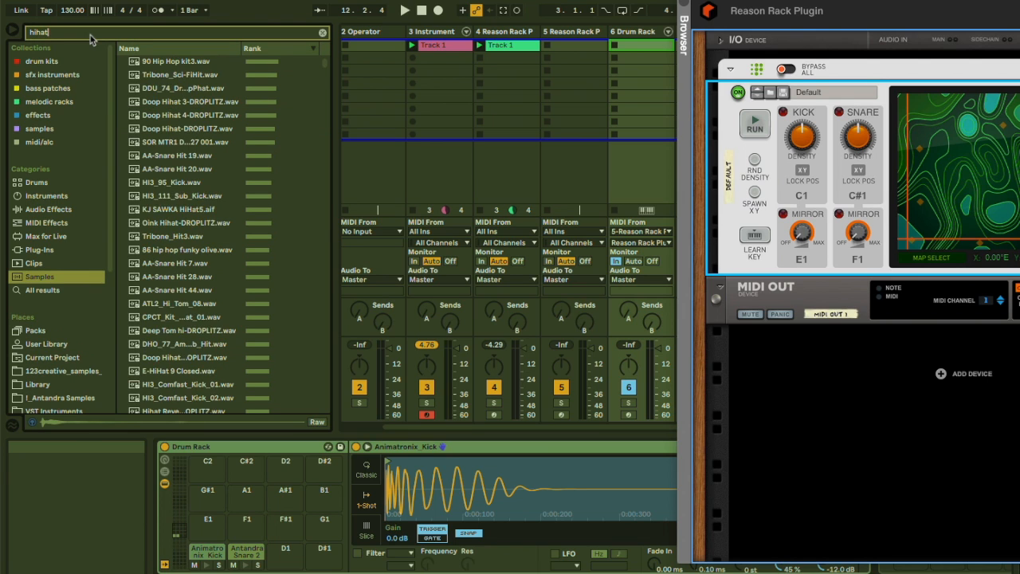
left_click(176, 224)
left_click(175, 292)
left_click(179, 345)
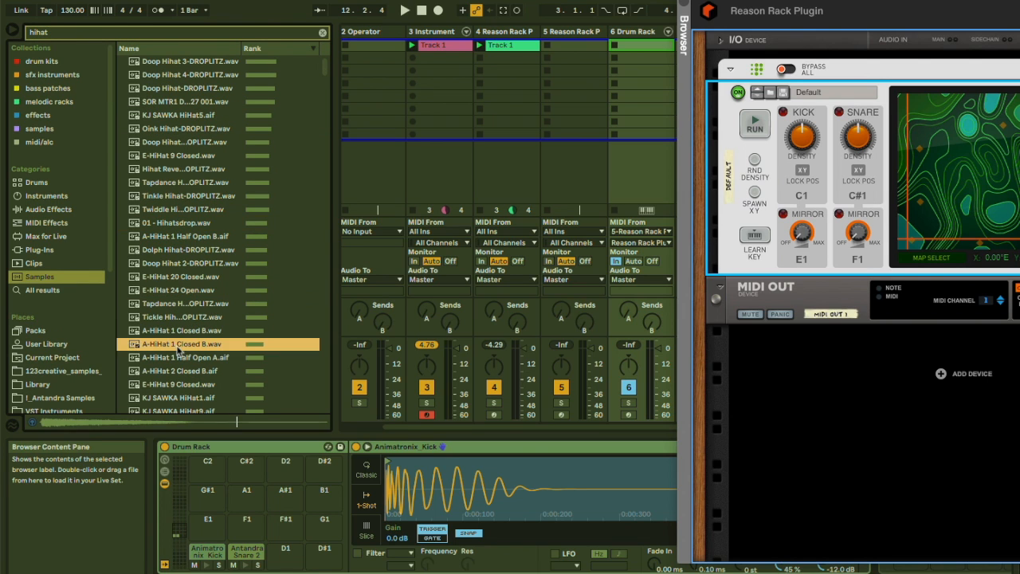
left_click(166, 267)
left_click(167, 344)
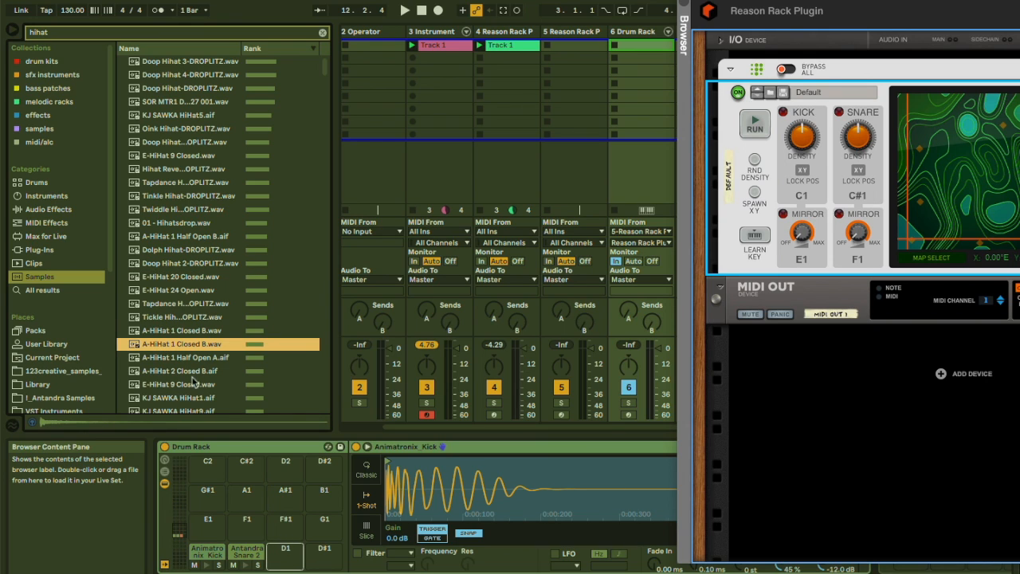
left_click(182, 359)
left_click_drag(182, 363, 286, 530)
Search the browser for perc and preview the percussion samples in the results.
scroll(164, 323, "down", 3)
left_click(77, 34)
type("perc")
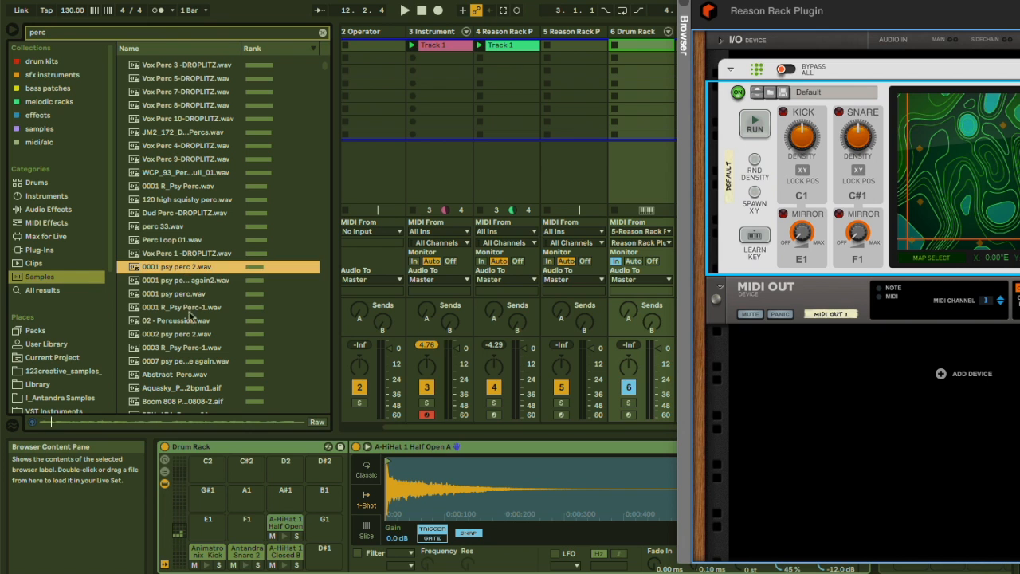
left_click(180, 349)
scroll(184, 352, "down", 4)
left_click(184, 352)
scroll(184, 352, "down", 8)
left_click(184, 352)
scroll(184, 352, "down", 1)
scroll(184, 352, "down", 5)
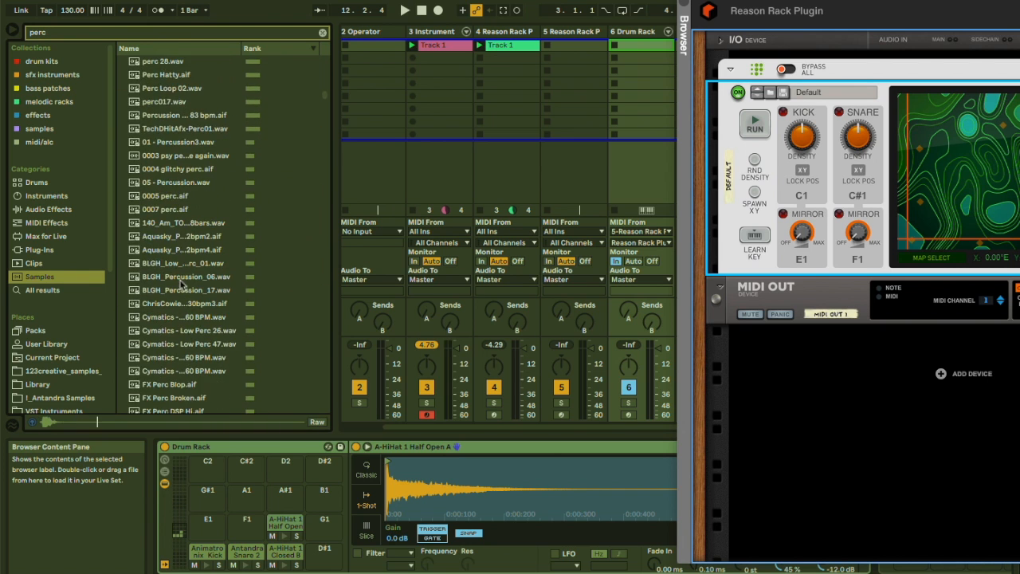
left_click(177, 233)
left_click(169, 194)
left_click(169, 205)
left_click(167, 218)
left_click(164, 177)
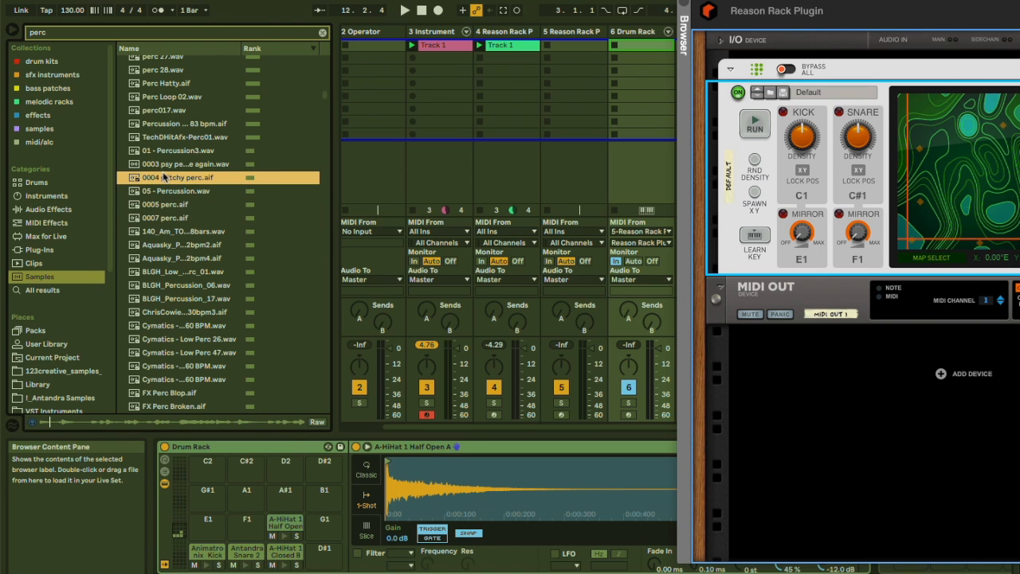
left_click(163, 163)
scroll(163, 160, "down", 4)
left_click(164, 157)
left_click(169, 223)
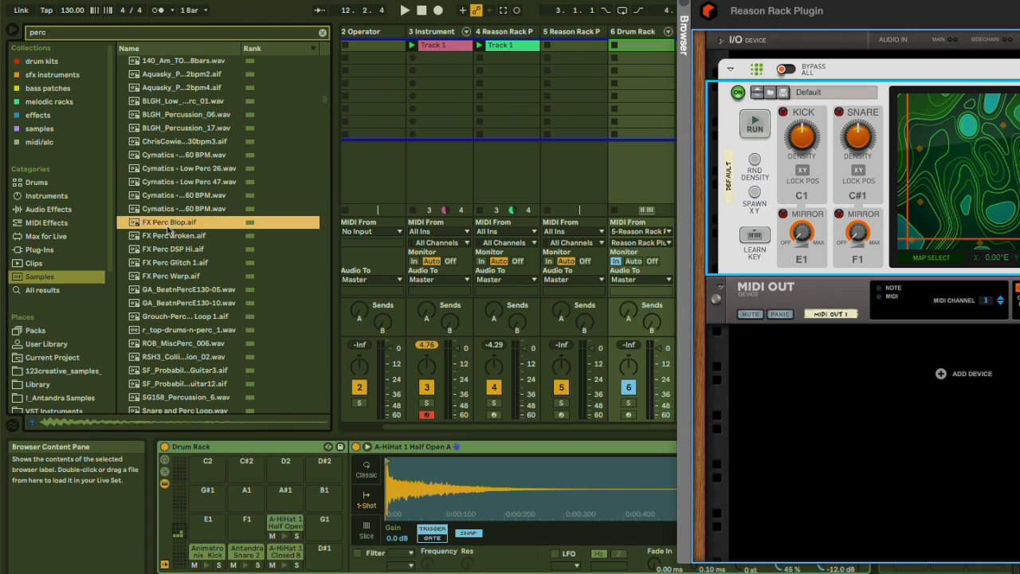
left_click(171, 236)
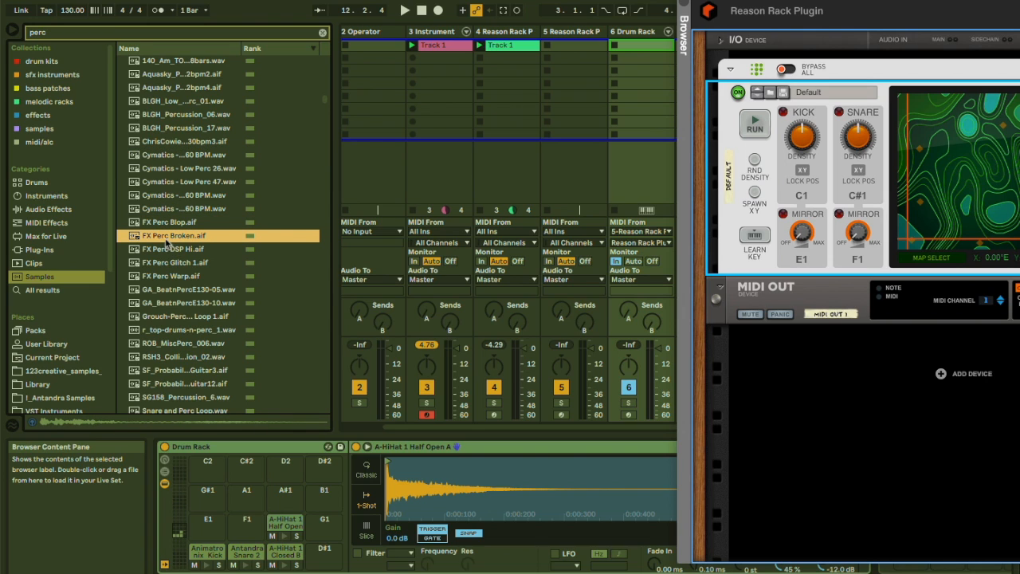
Load FX Perc Broken onto pad F1, FX Perc DSP Hi onto pad E1 and RSH3_Collider_Kit_Percussion_02 onto pad G1.
left_click_drag(291, 474, 244, 518)
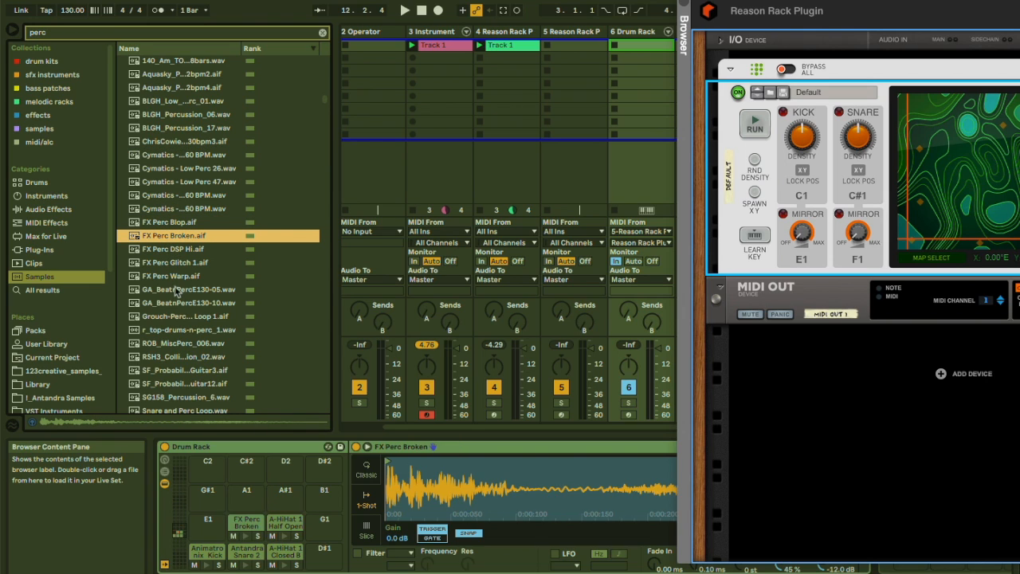
left_click(169, 250)
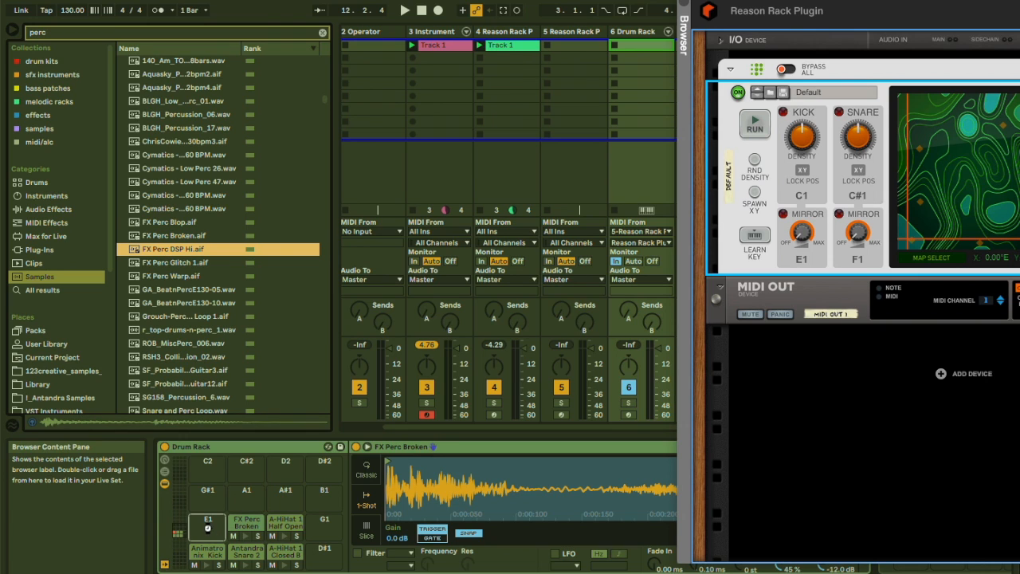
left_click(177, 357)
left_click_drag(165, 363, 326, 525)
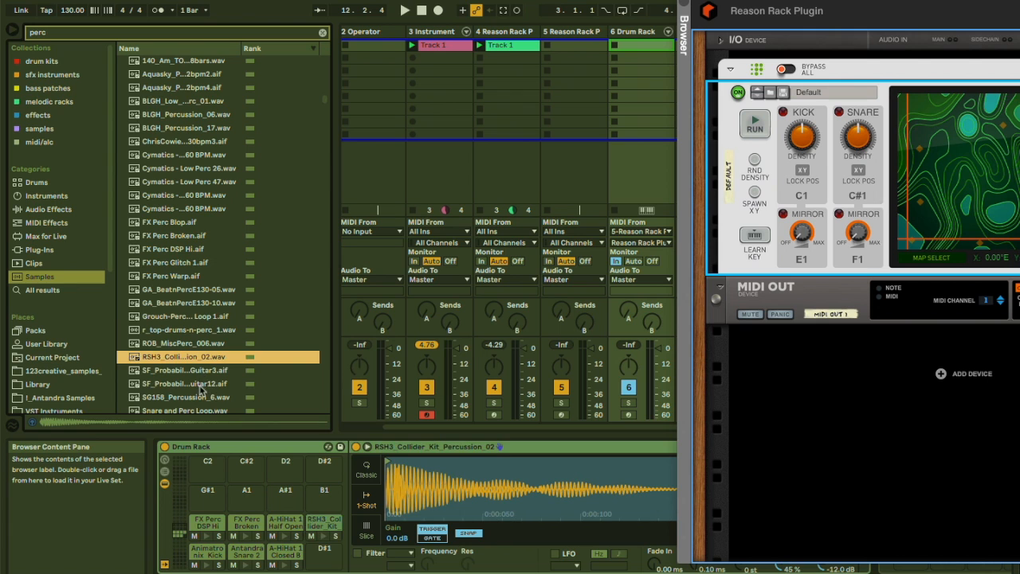
Preview more percussion results and load DD_SmPerc11 onto pad D#1.
left_click(203, 384)
left_click(209, 397)
left_click(190, 411)
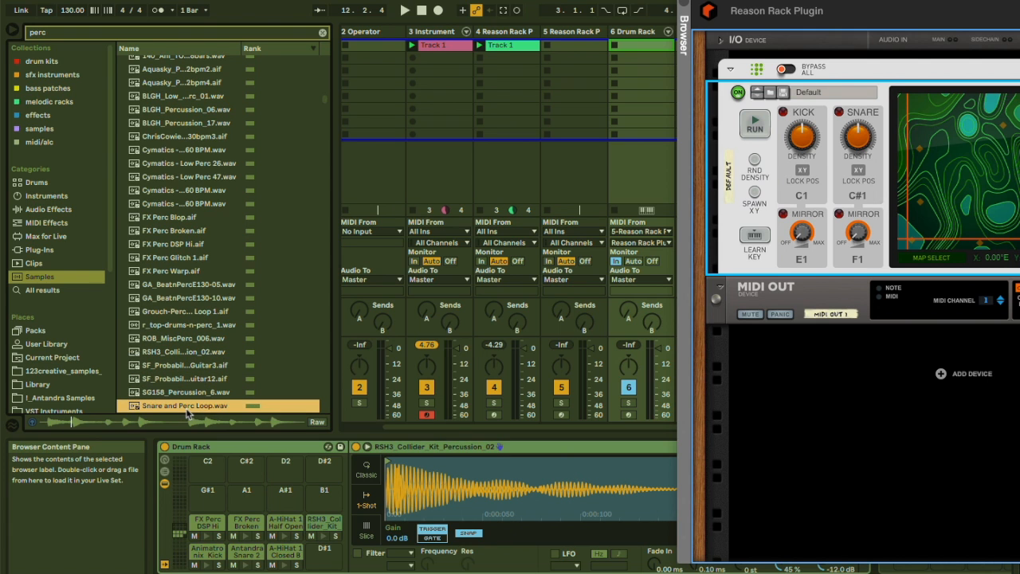
scroll(183, 359, "down", 10)
scroll(180, 299, "down", 3)
left_click(179, 244)
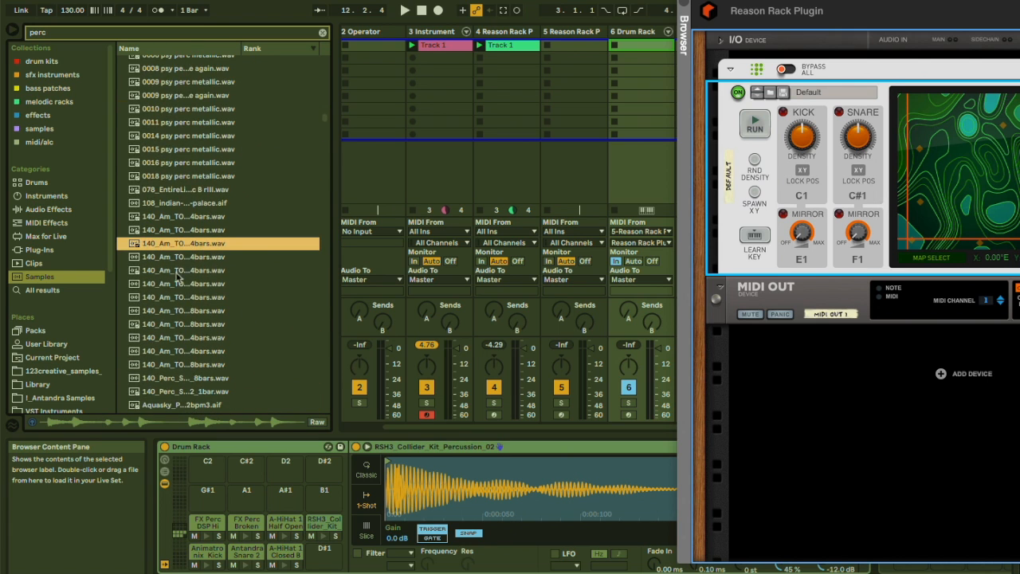
left_click(177, 273)
left_click(174, 323)
scroll(173, 363, "down", 5)
left_click(174, 363)
scroll(174, 363, "down", 8)
left_click(173, 363)
scroll(172, 363, "down", 5)
scroll(176, 335, "up", 10)
left_click(183, 268)
scroll(183, 266, "up", 2)
left_click_drag(170, 300, 324, 550)
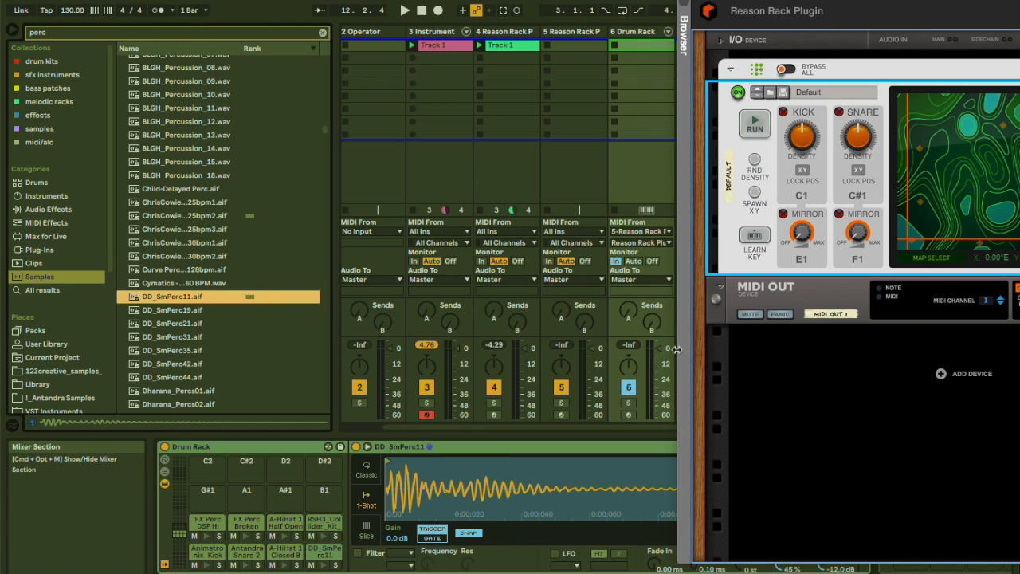
Play back the set and widen the Reason Rack Plugin window to show the whole BeatMap panel.
key("space")
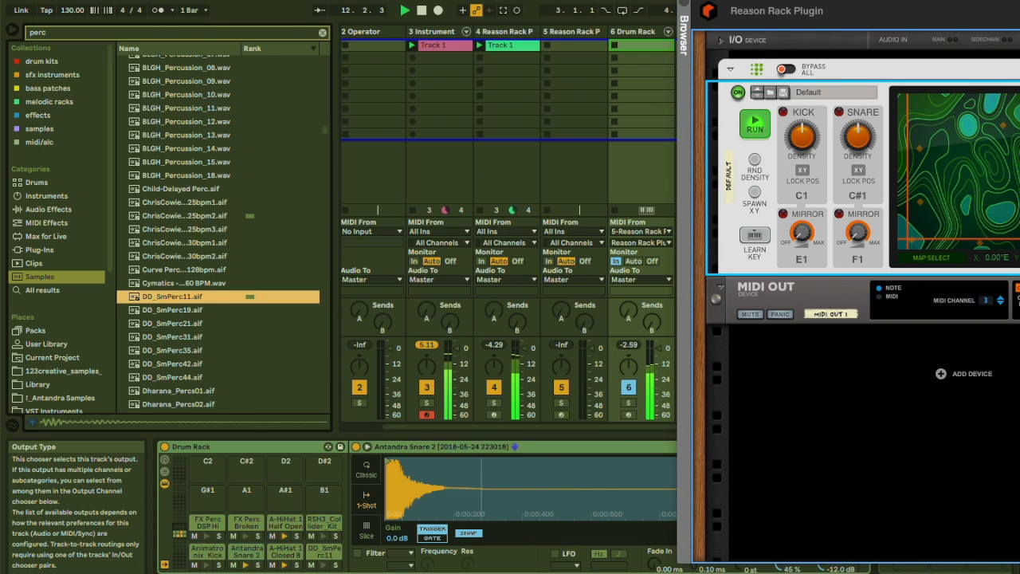
left_click_drag(765, 1, 745, 1)
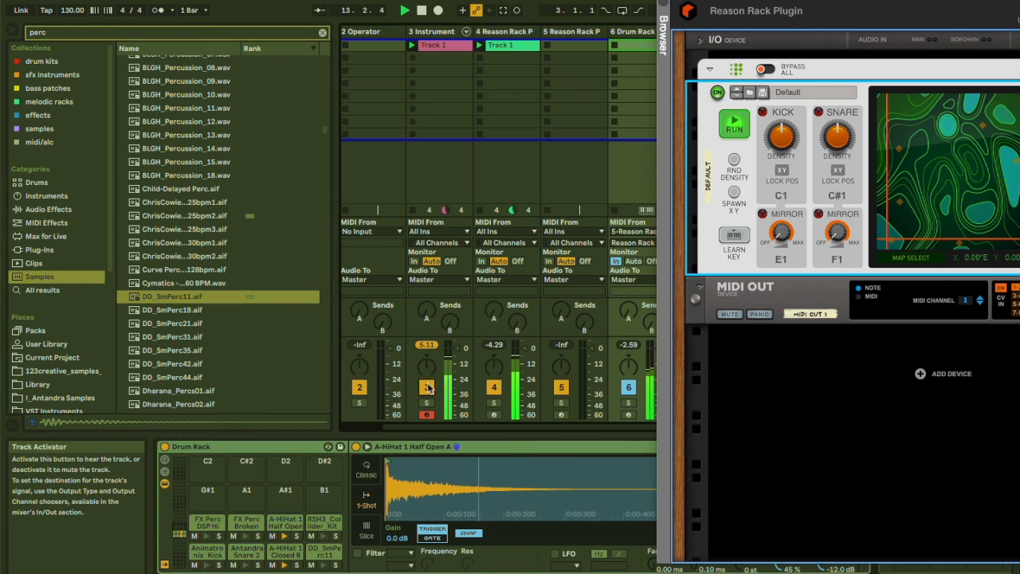
key("space")
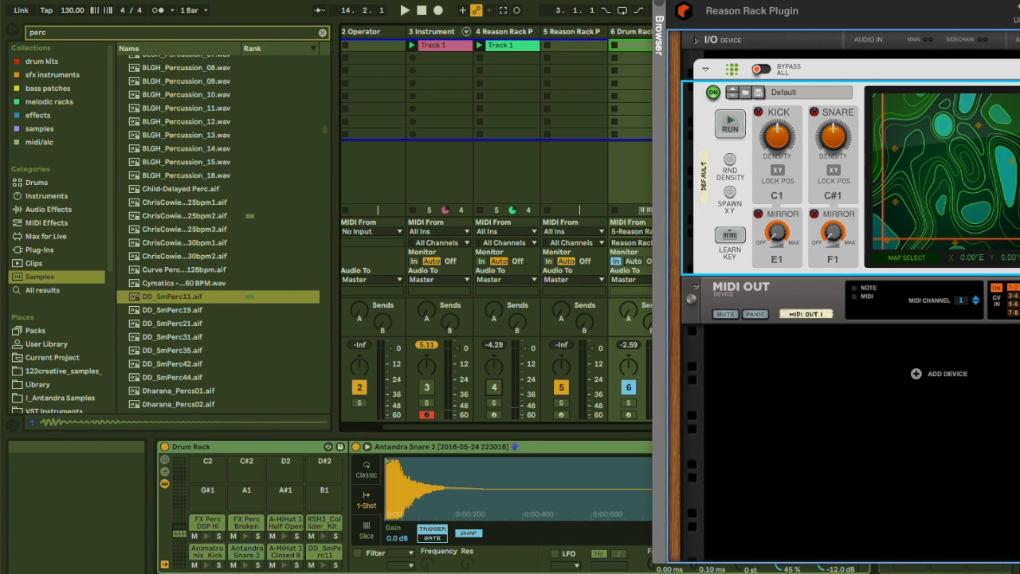
left_click_drag(685, 170, 718, 171)
key("space")
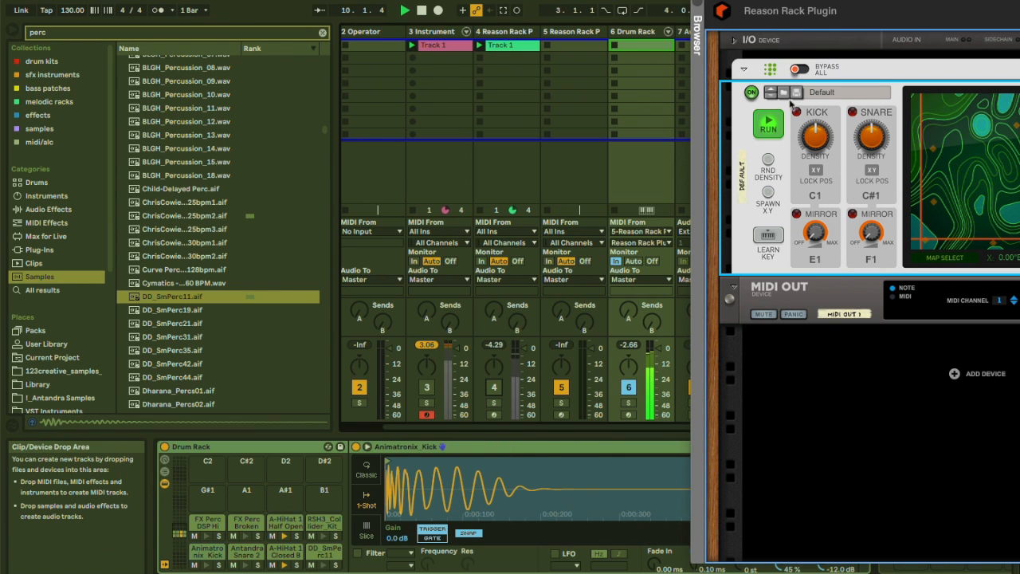
left_click_drag(718, 170, 599, 171)
left_click_drag(717, 4, 584, 3)
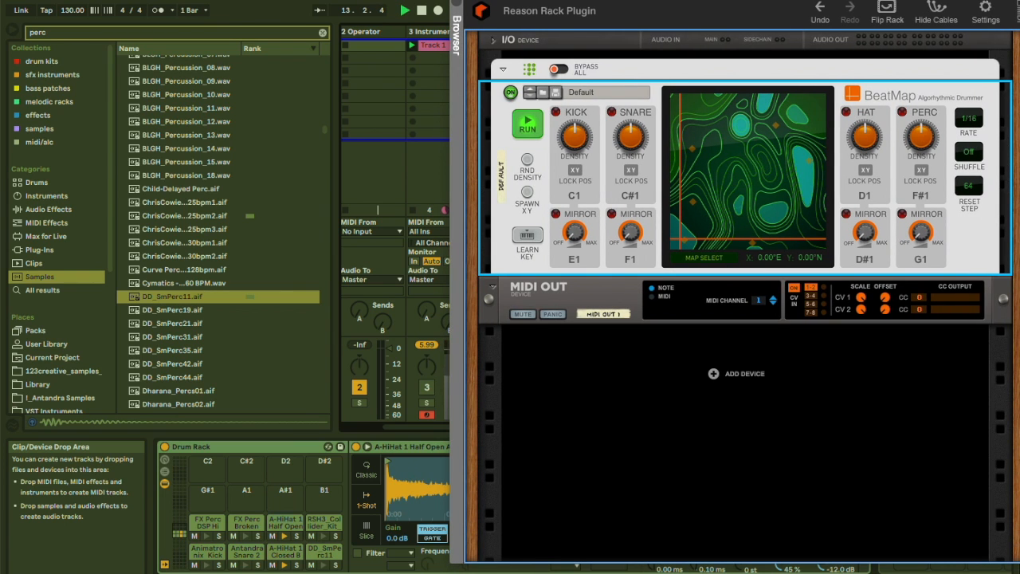
Play the BeatMap pattern while moving the map position to several different points on the default map.
key("space")
left_click_drag(683, 241, 736, 170)
key("space")
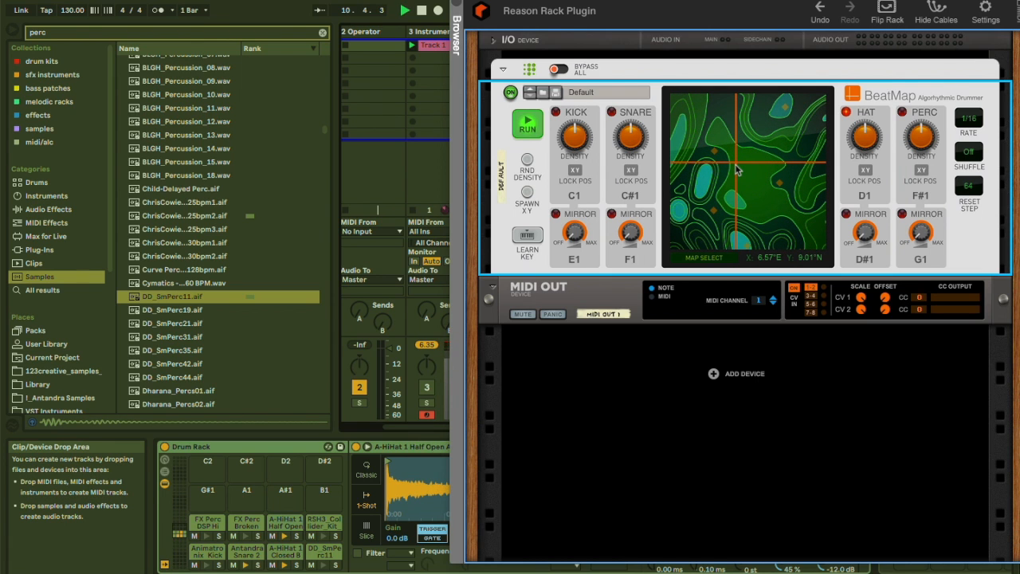
left_click_drag(736, 170, 775, 249)
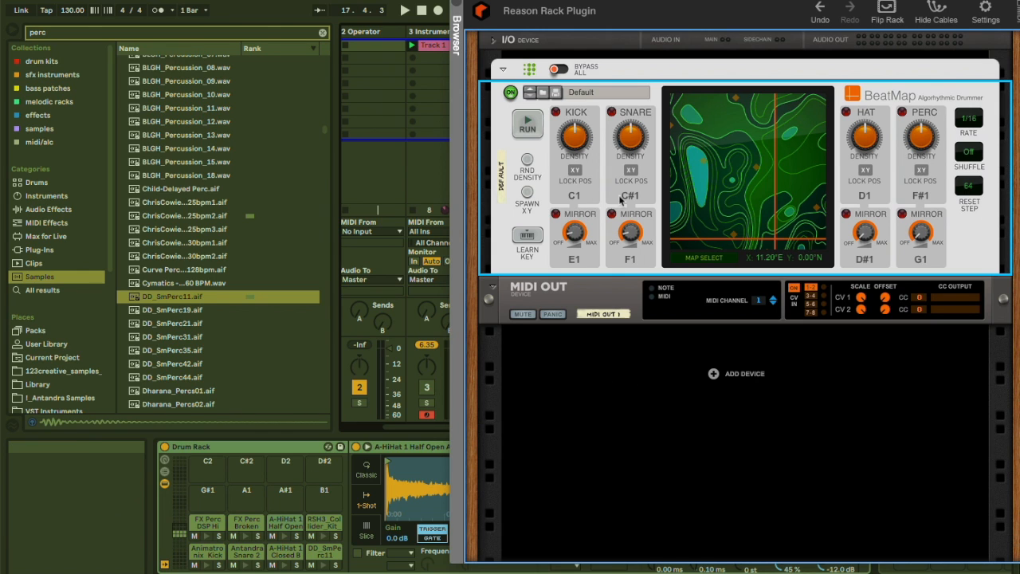
key("space")
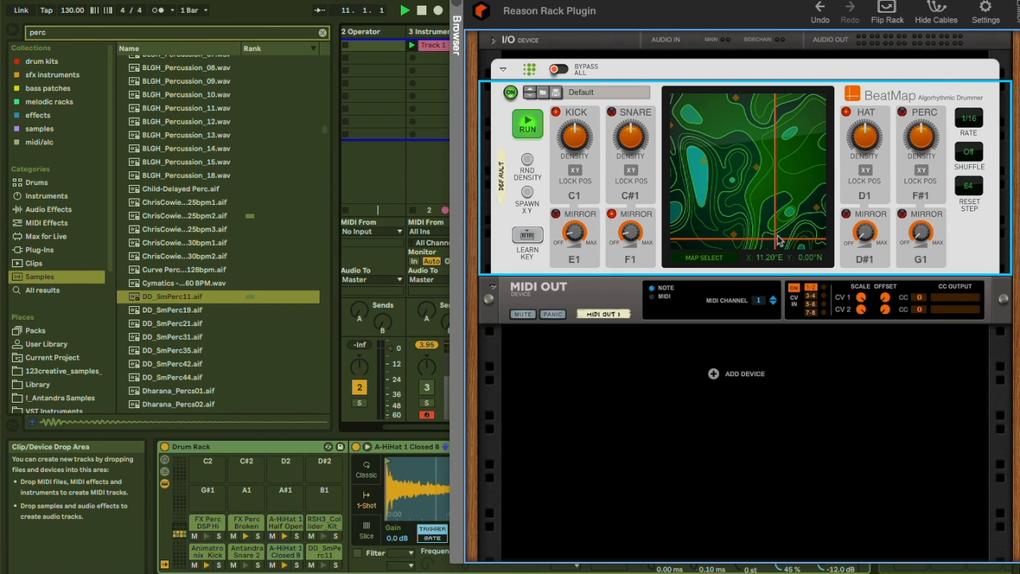
left_click_drag(777, 237, 728, 152)
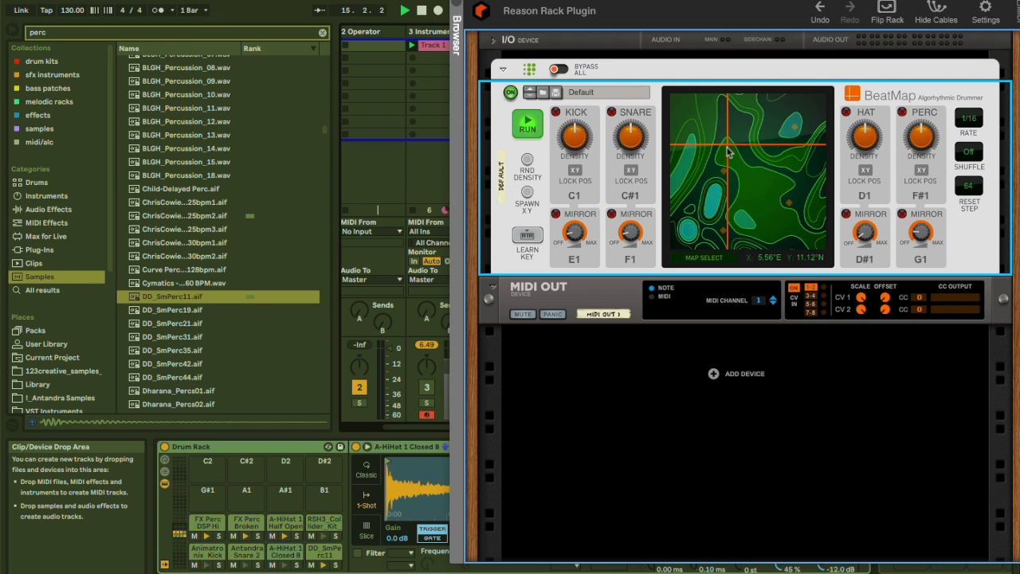
key("space")
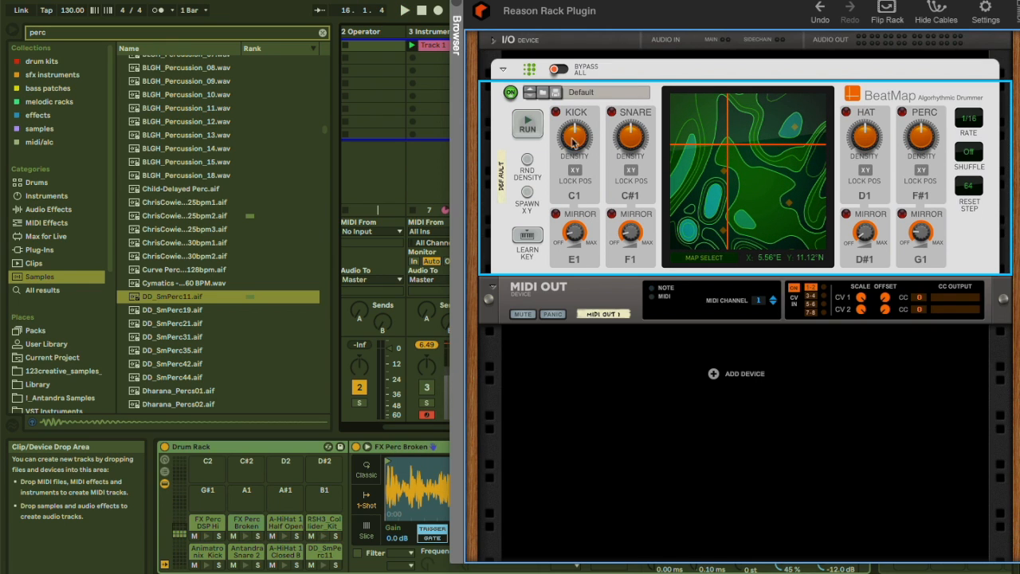
Raise the kick density, lower the hat density and resume playback.
left_click_drag(569, 140, 569, 103)
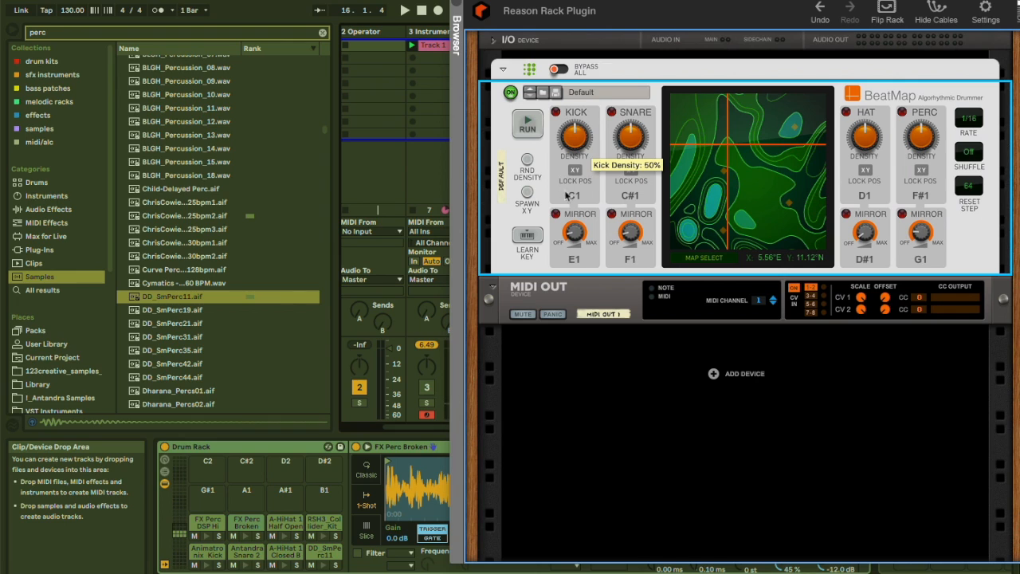
left_click_drag(870, 151, 875, 181)
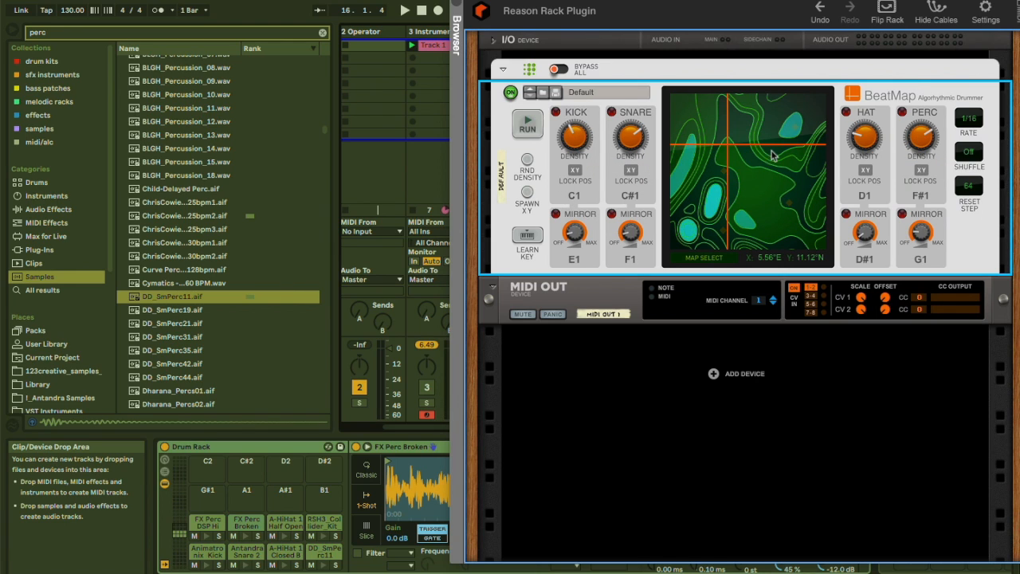
key("space")
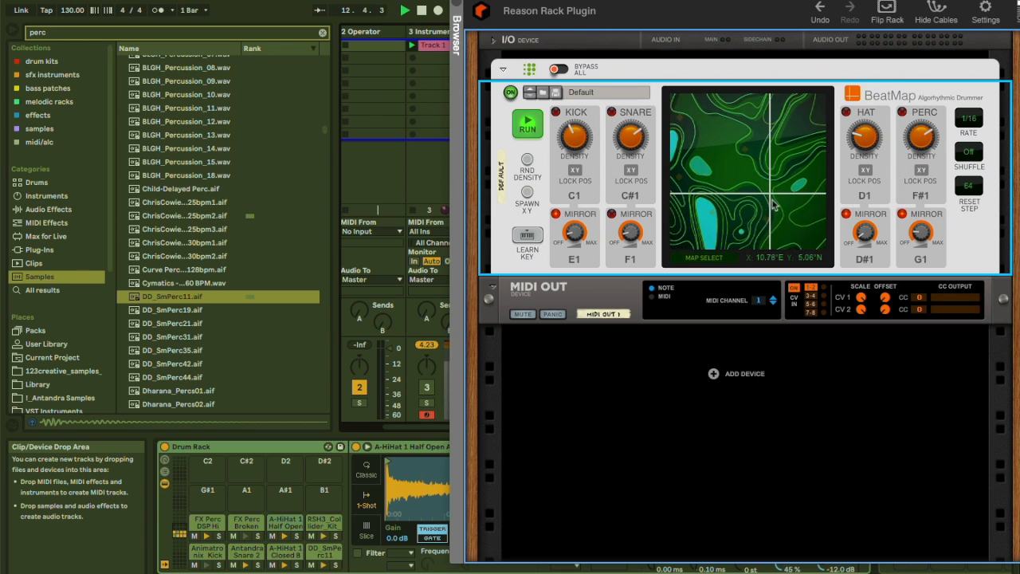
Move the map position to the map's left edge and switch the beat map to Arid.
left_click_drag(782, 221, 669, 234)
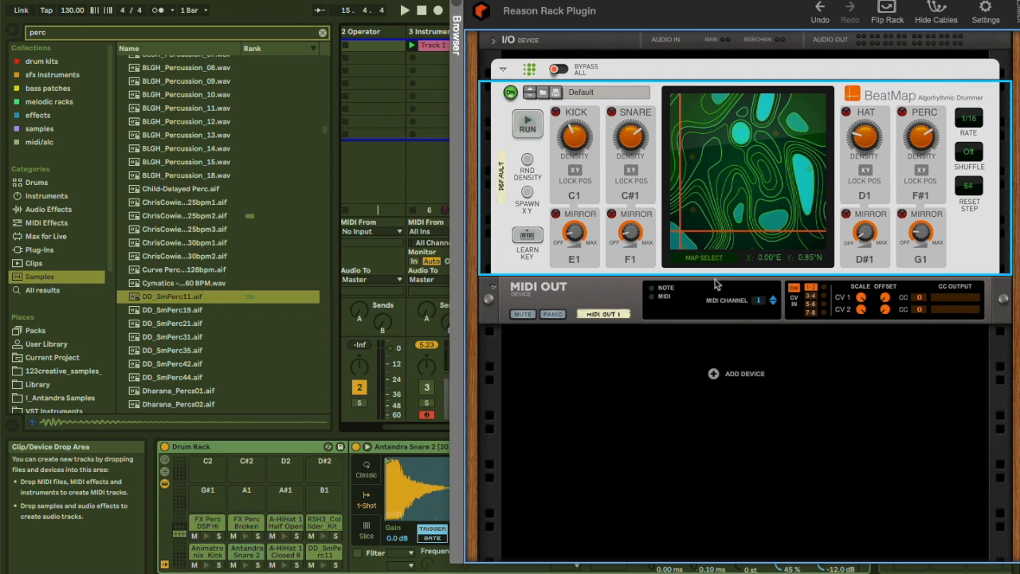
left_click(701, 258)
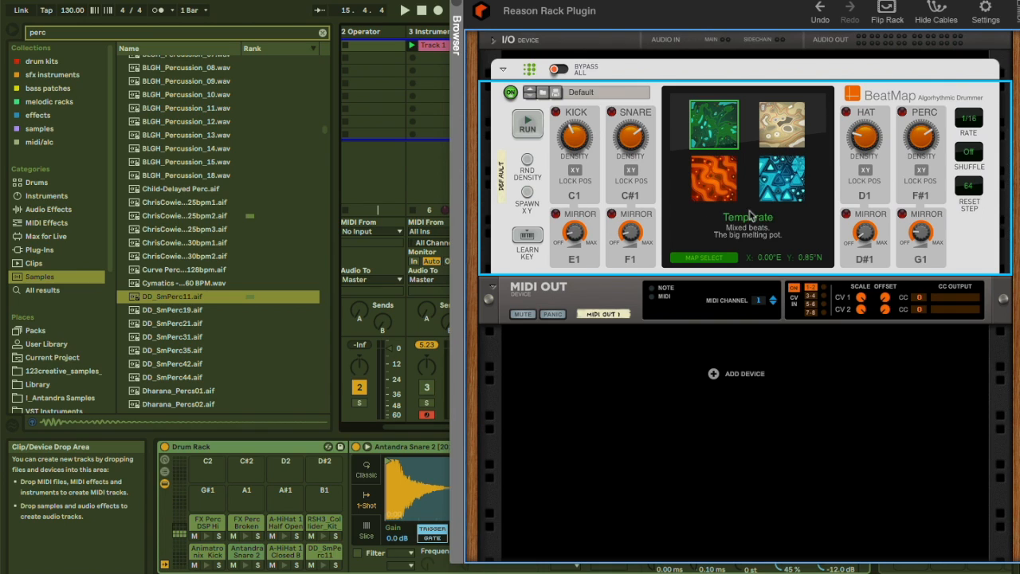
left_click(775, 122)
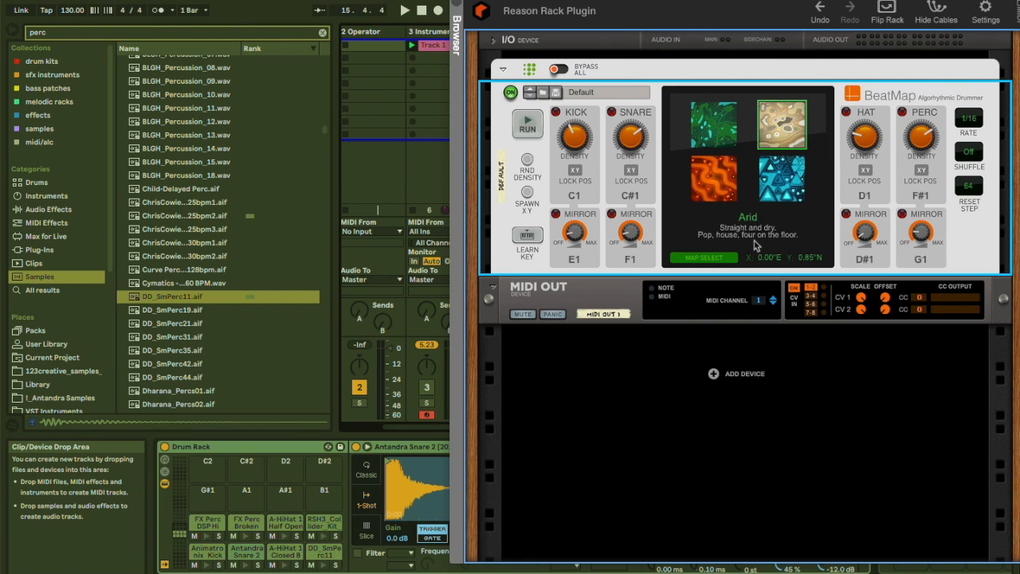
left_click(684, 259)
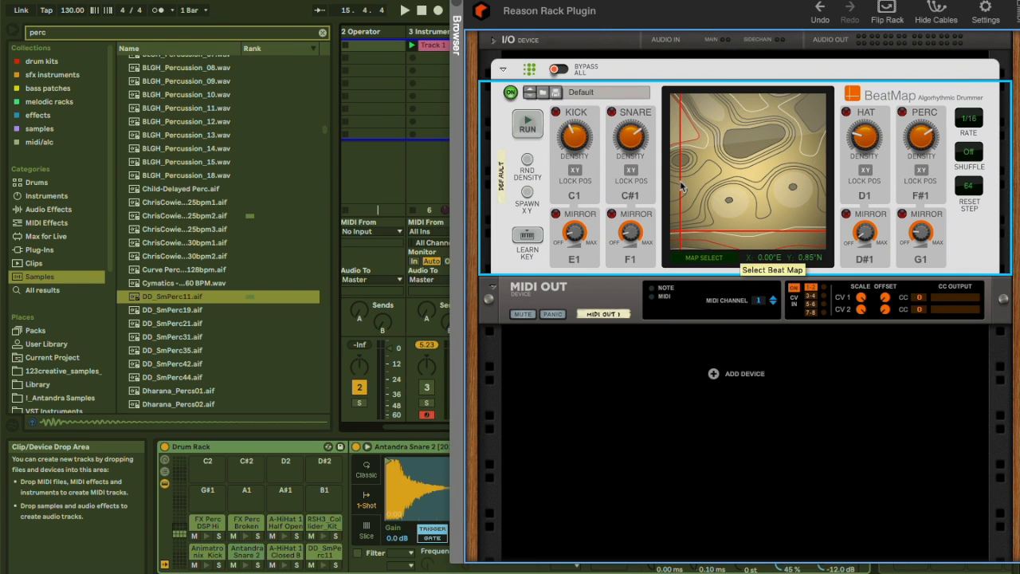
Play the Arid map while moving the position around its centre and lowering the snare density.
key("space")
left_click_drag(700, 168, 772, 186)
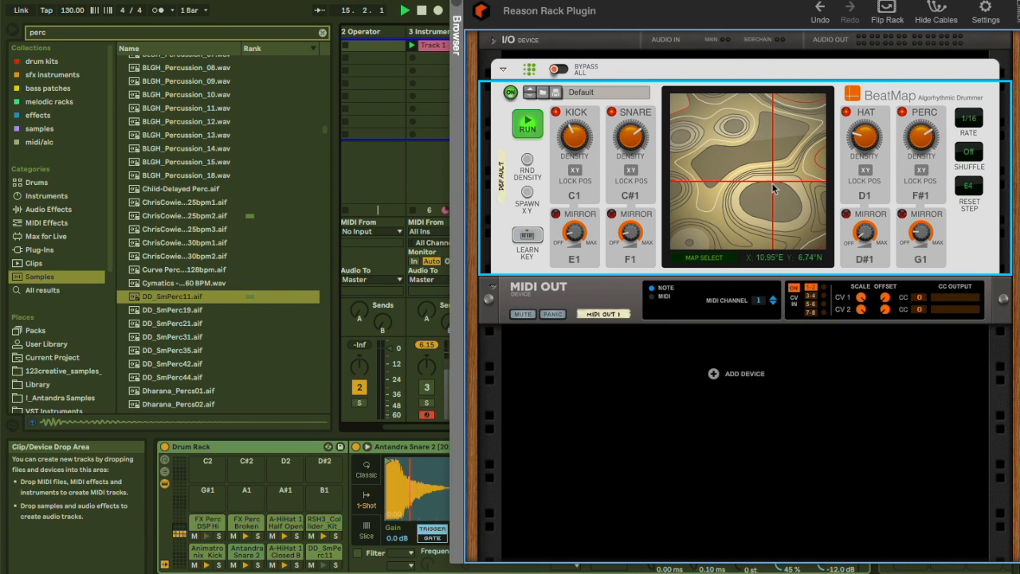
left_click_drag(634, 137, 627, 158)
mouse_move(631, 133)
left_click_drag(763, 198, 750, 182)
left_click_drag(638, 137, 638, 153)
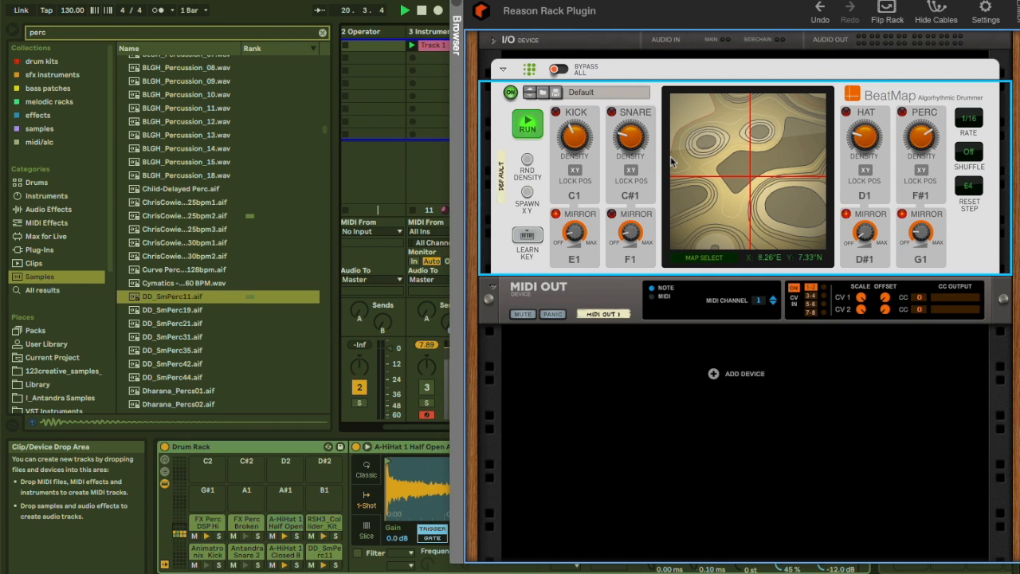
left_click_drag(750, 182, 750, 224)
Switch the beat map to Lava.
left_click(720, 260)
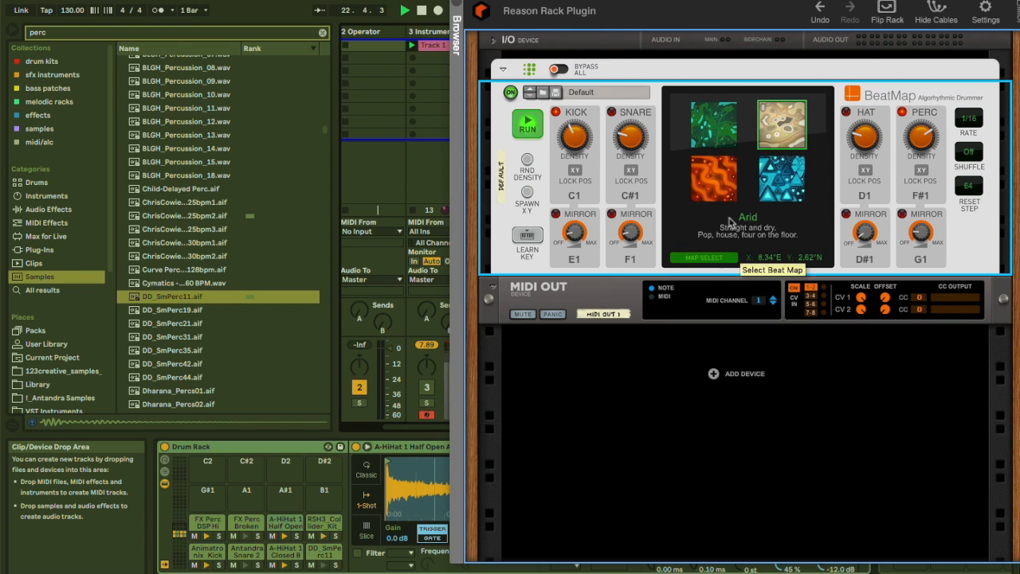
left_click(715, 176)
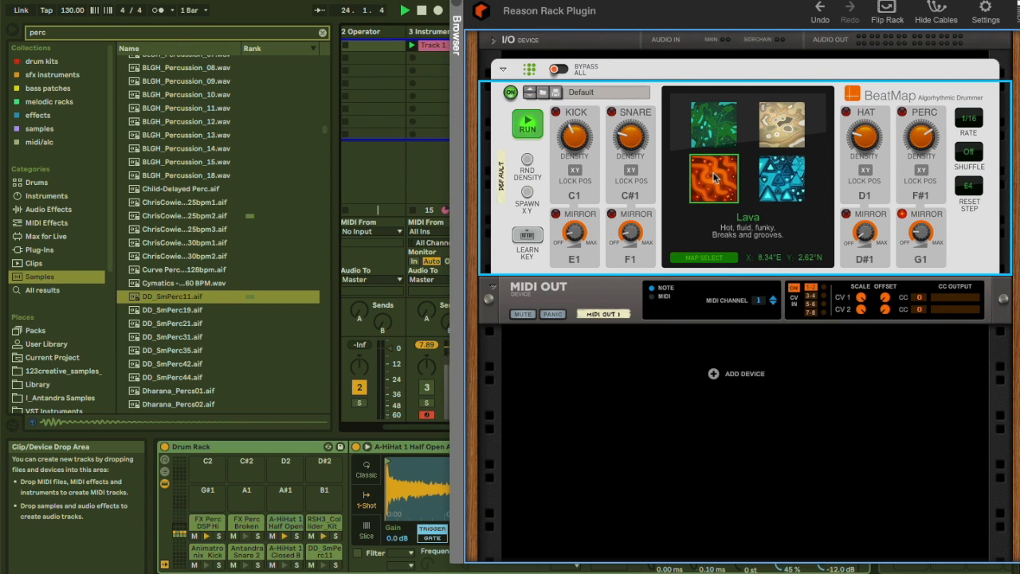
left_click(715, 257)
left_click(698, 261)
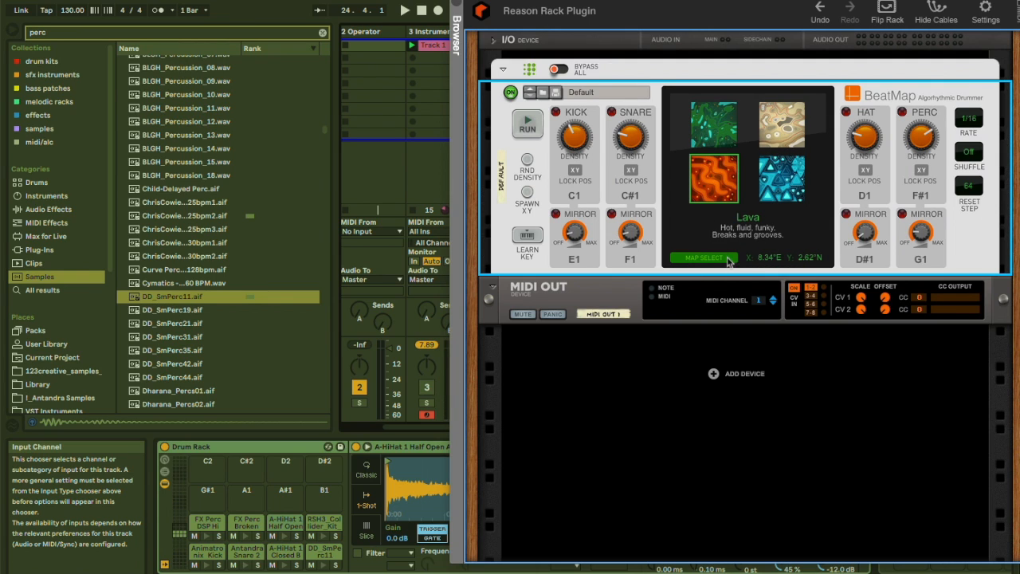
left_click(728, 258)
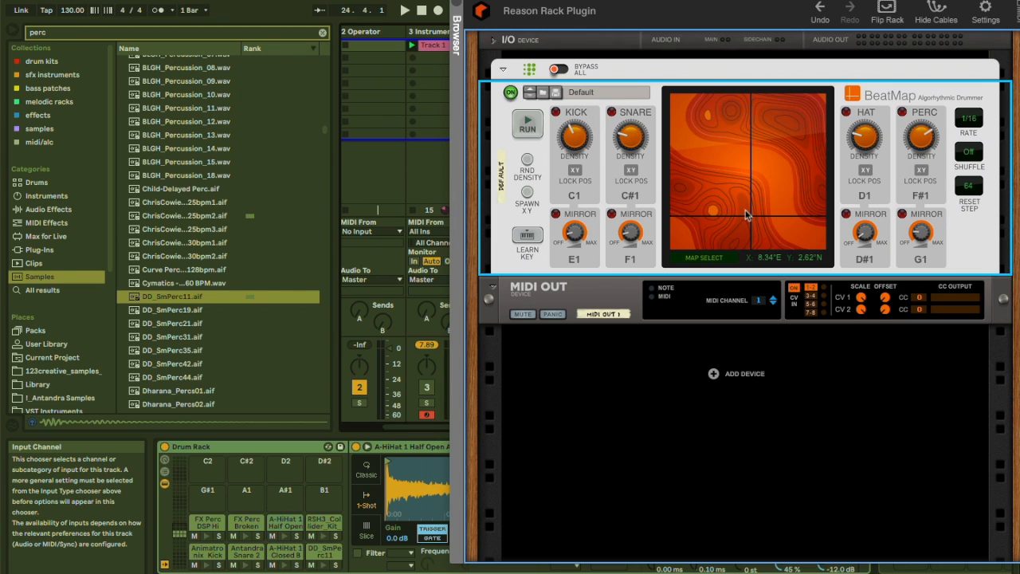
Play the Lava map with the position moved toward the upper right and the kick and hat densities raised.
key("space")
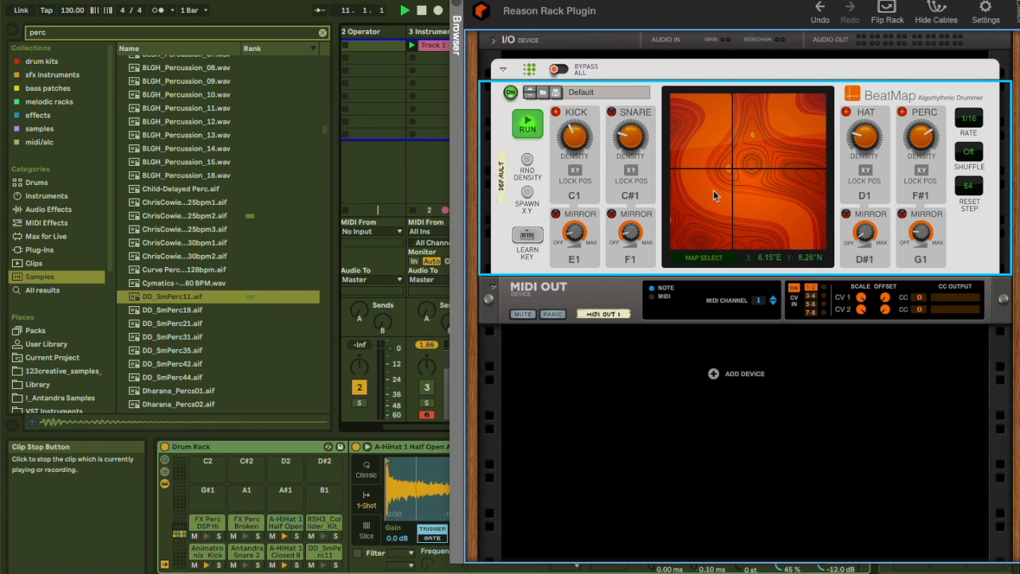
left_click_drag(731, 168, 771, 130)
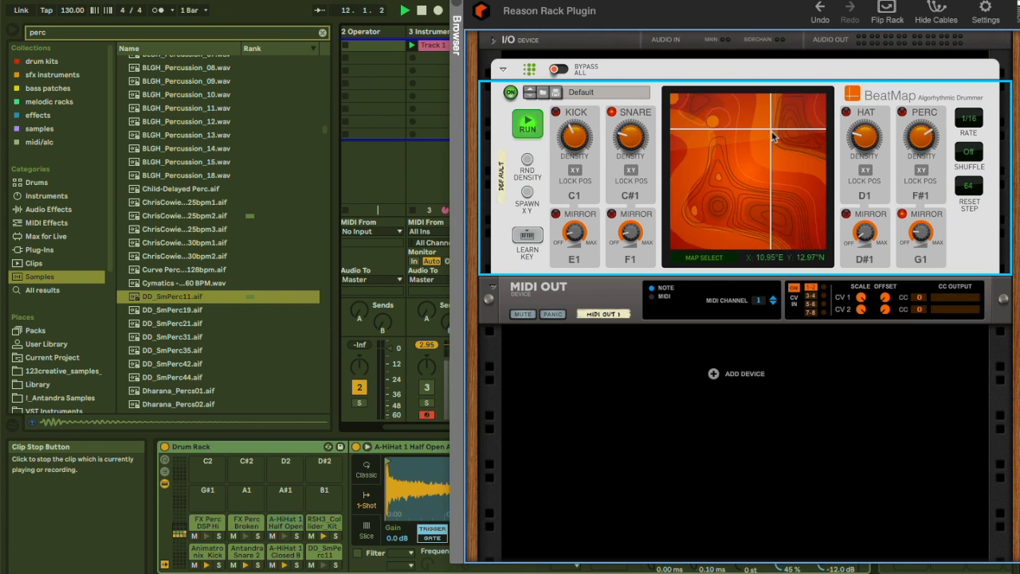
left_click_drag(580, 137, 581, 123)
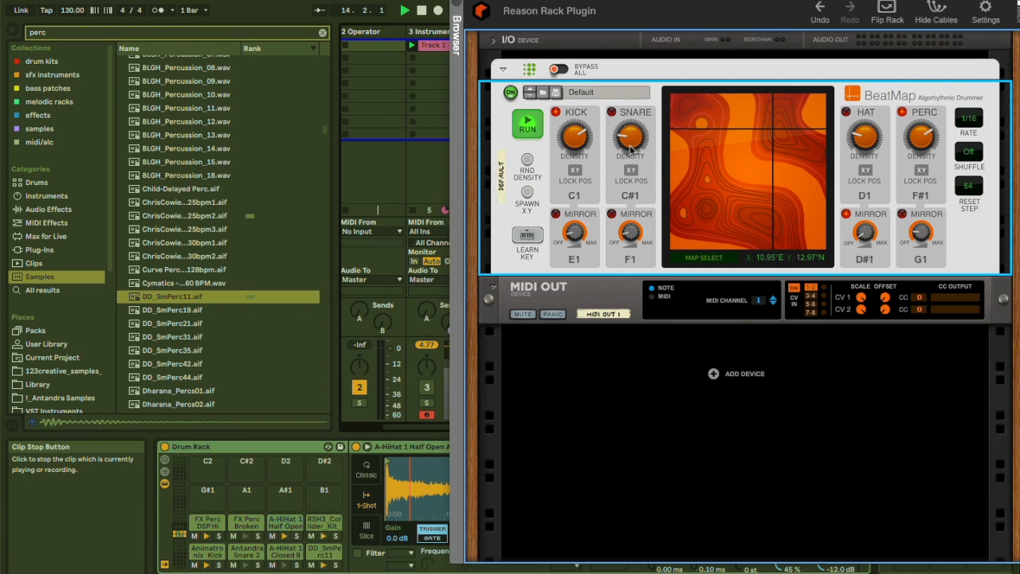
left_click_drag(865, 140, 866, 117)
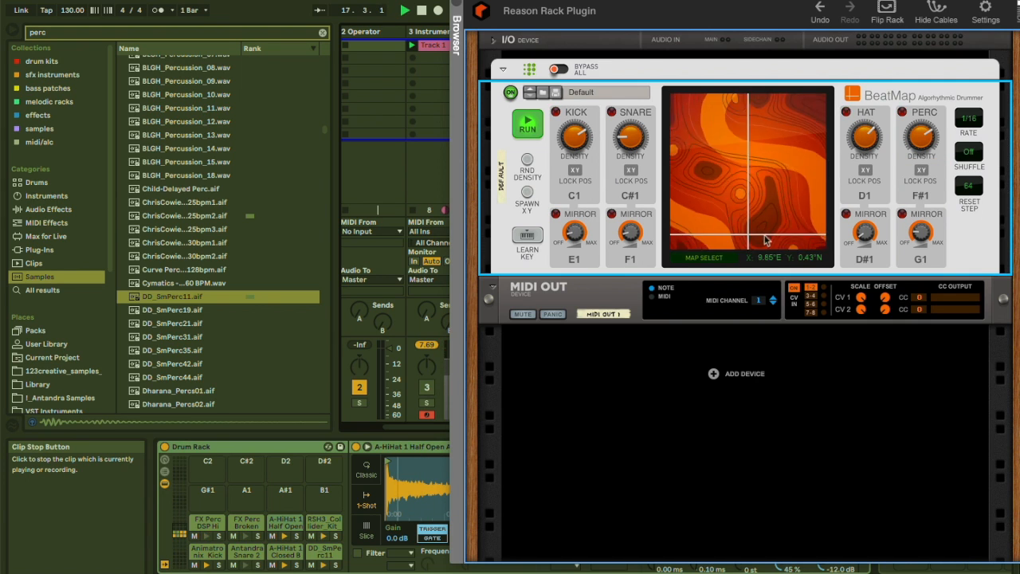
Switch the beat map to Uncharted, move the position near the top and raise the hat density.
left_click(705, 259)
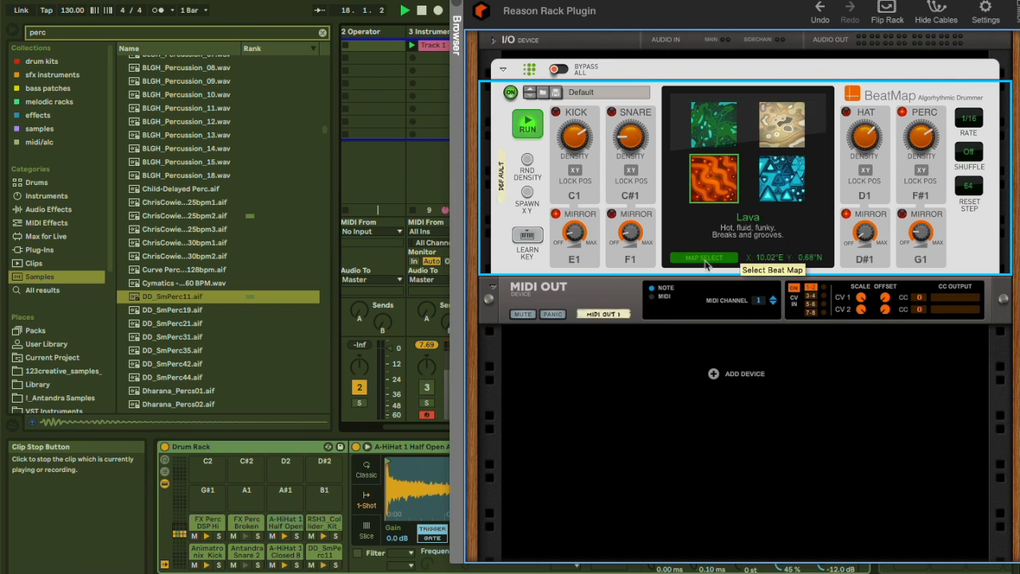
left_click(777, 185)
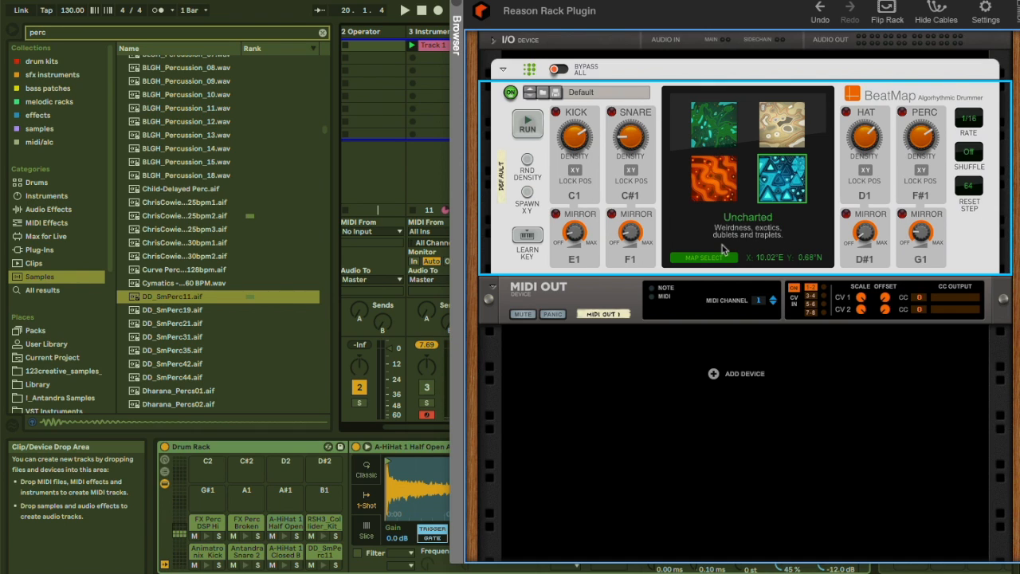
key("space")
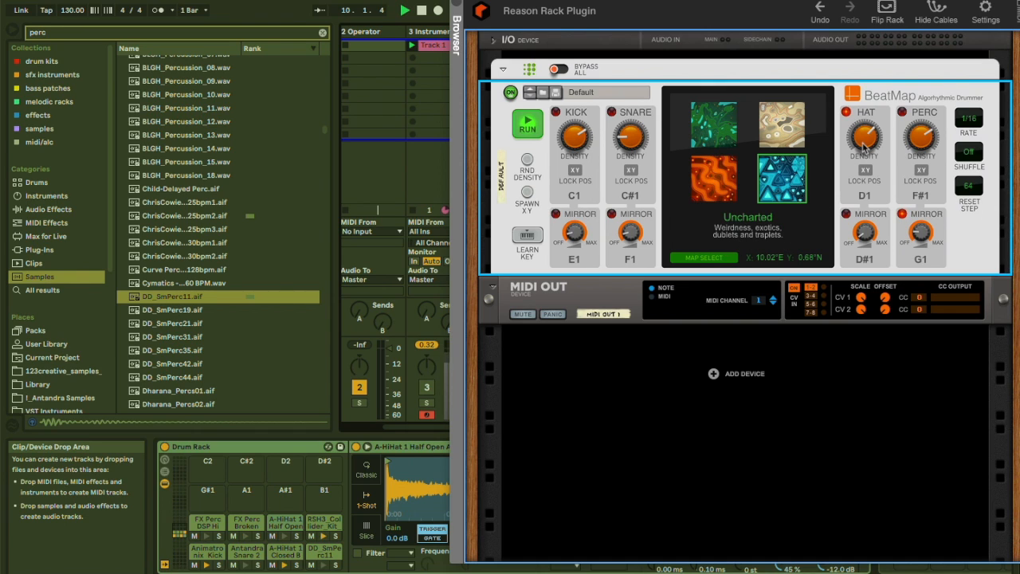
left_click(721, 258)
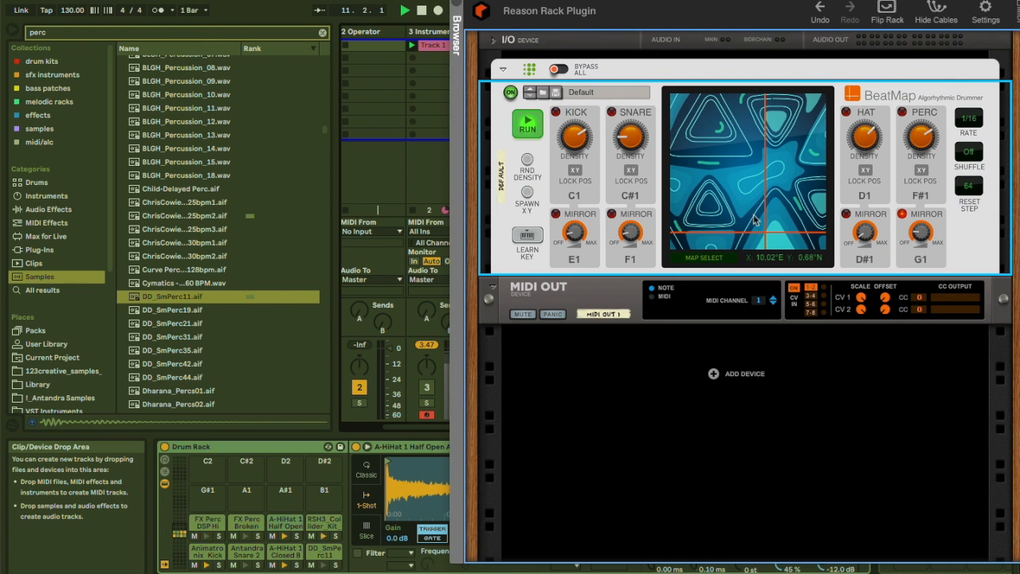
left_click_drag(764, 222, 751, 113)
left_click_drag(866, 134, 867, 103)
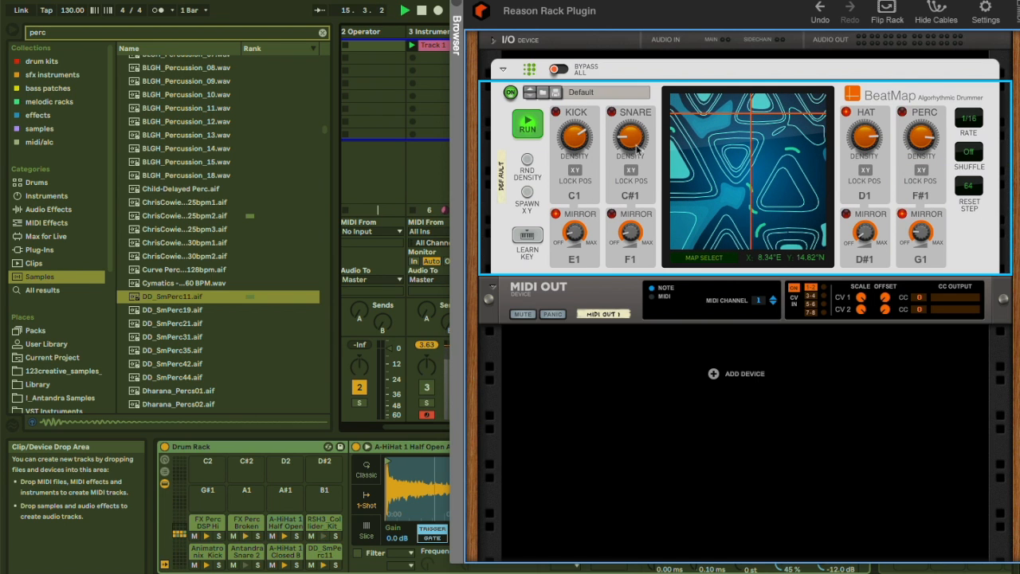
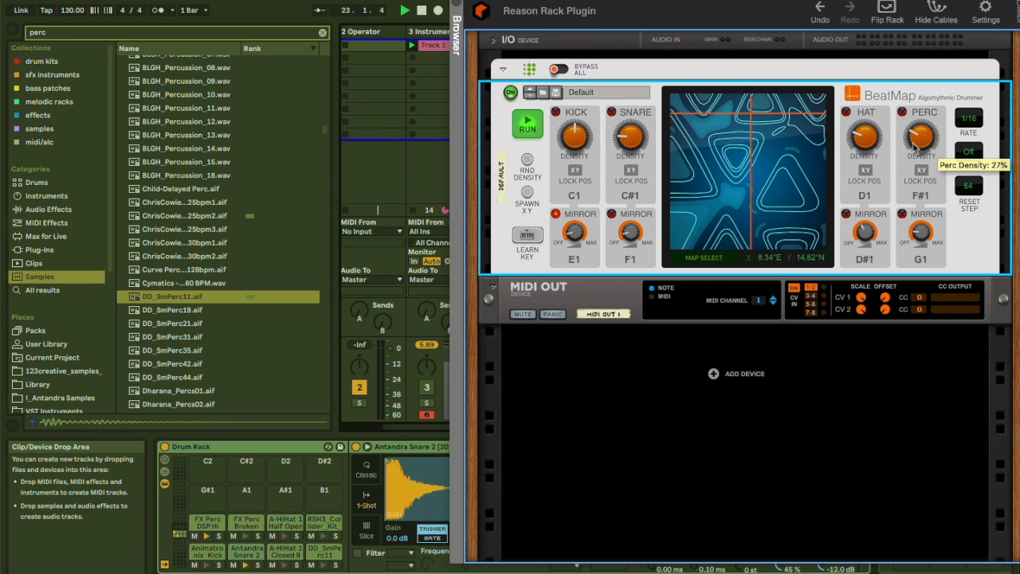
Play the Uncharted map while moving the position around and toward the upper left, then stop playback.
left_click_drag(758, 168, 774, 196)
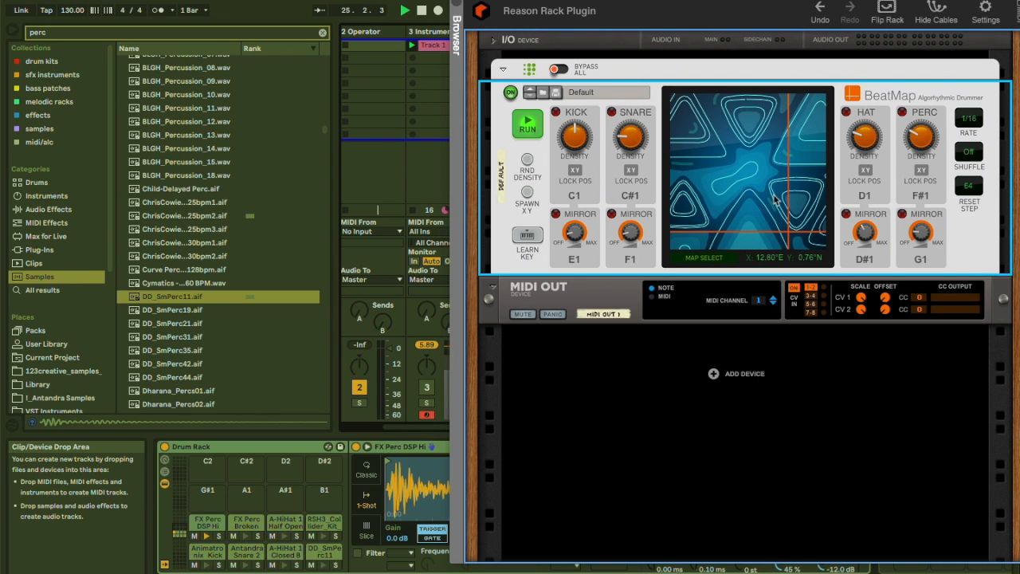
left_click_drag(777, 201, 687, 119)
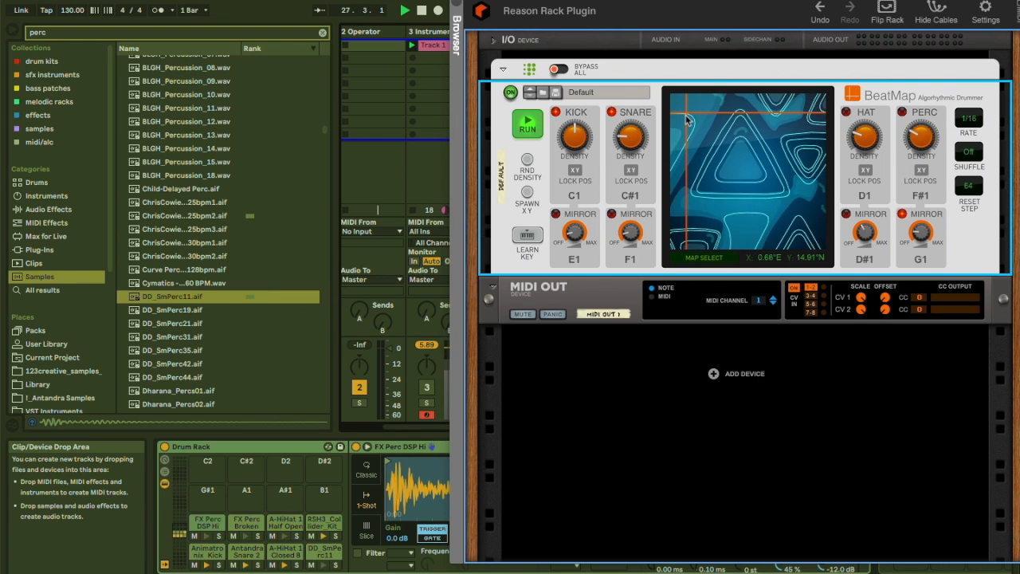
left_click(756, 141)
key("space")
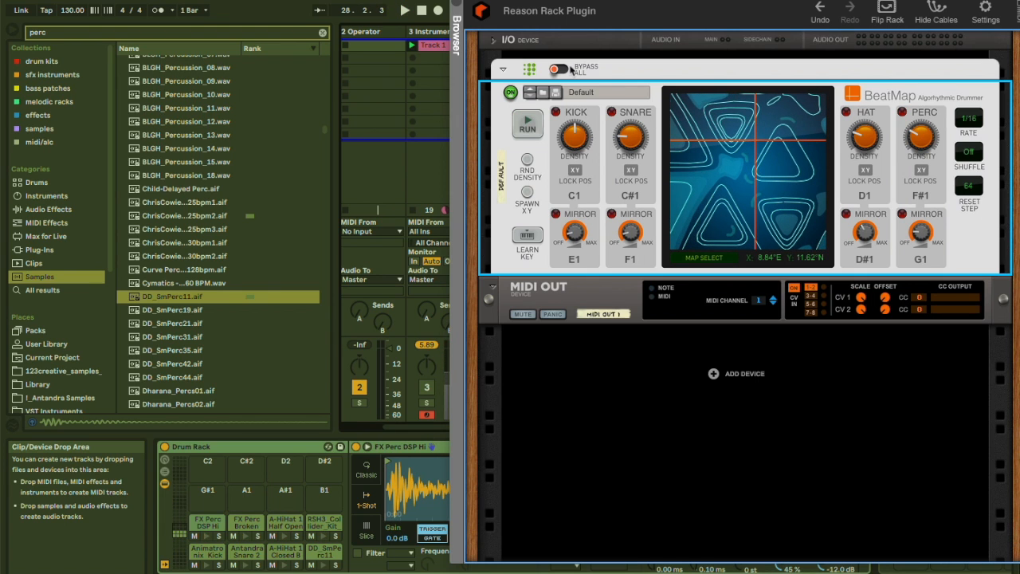
Open the BeatMap patch list and close it without loading a patch.
left_click(587, 94)
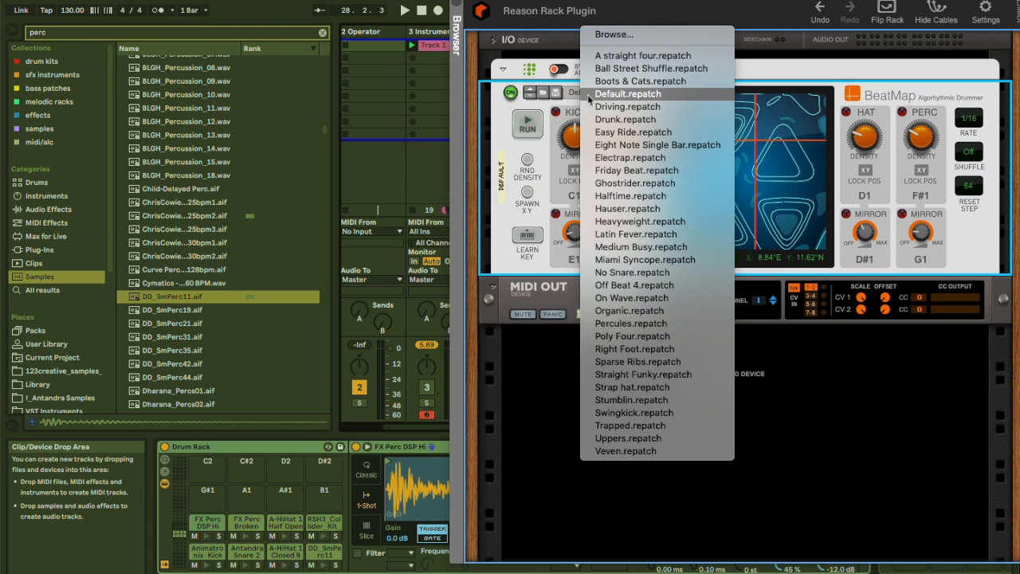
left_click(510, 162)
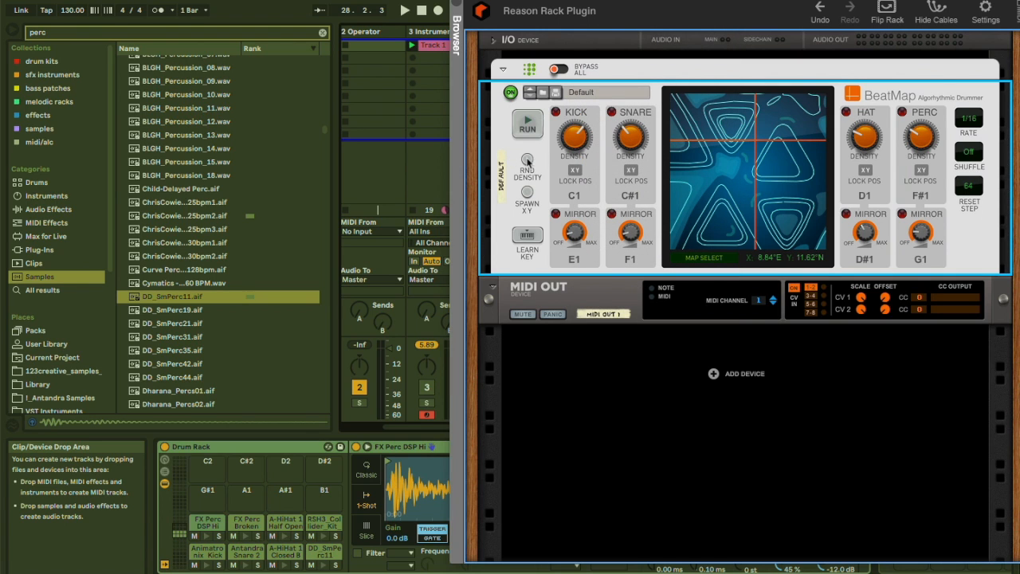
Restart playback and spawn several random XY positions on the beat map while it plays.
key("space")
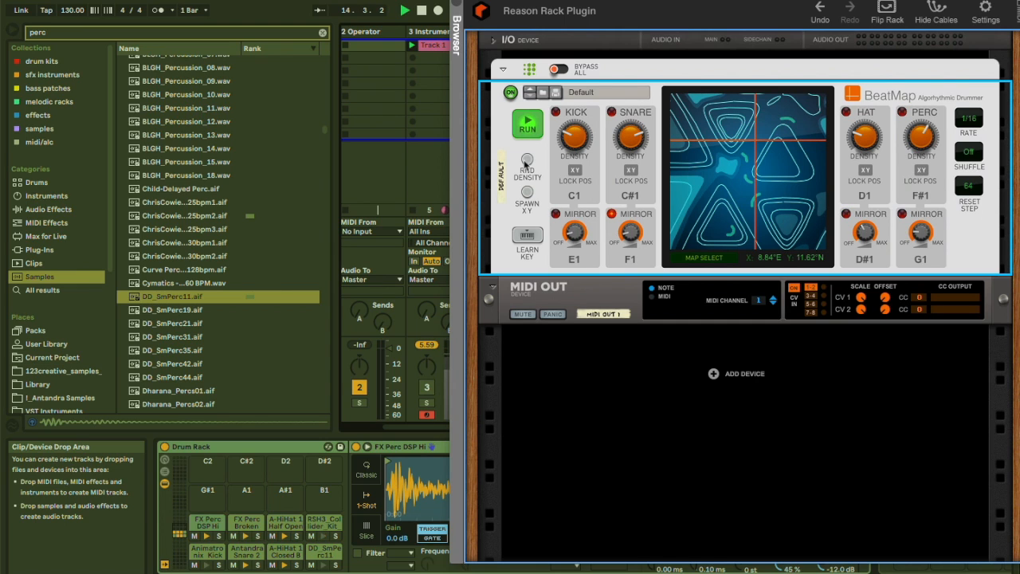
key("space")
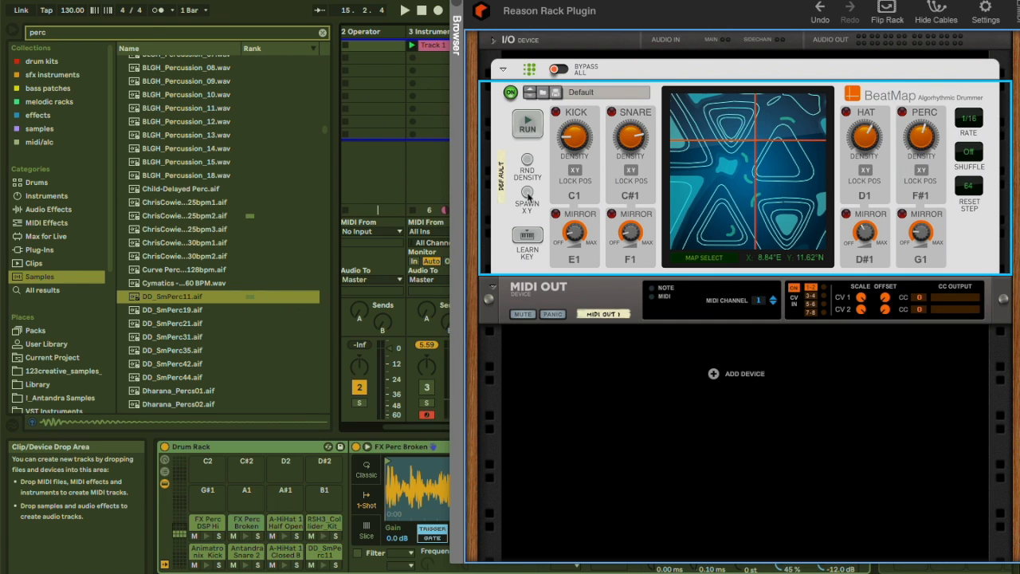
key("space")
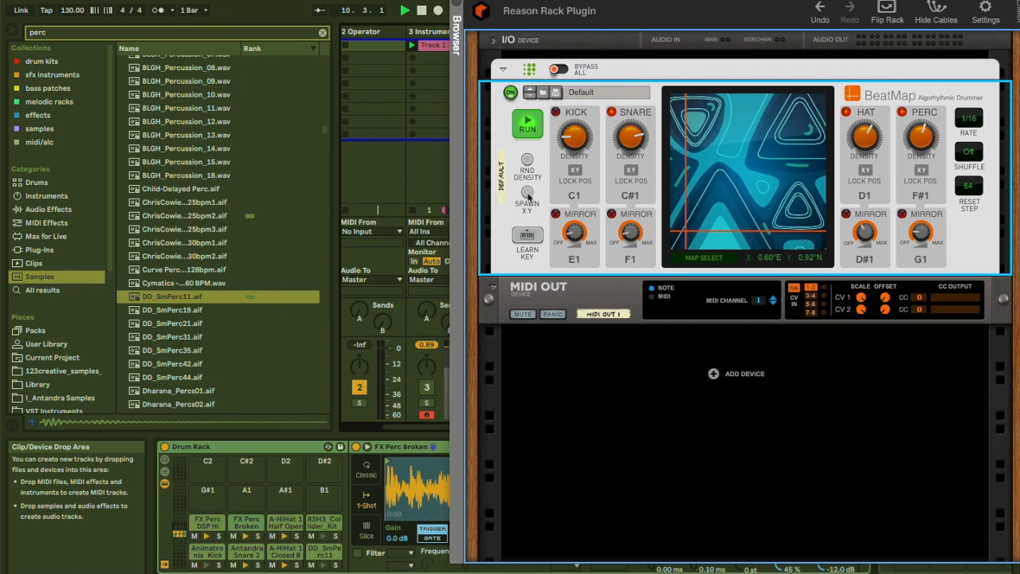
left_click(526, 193)
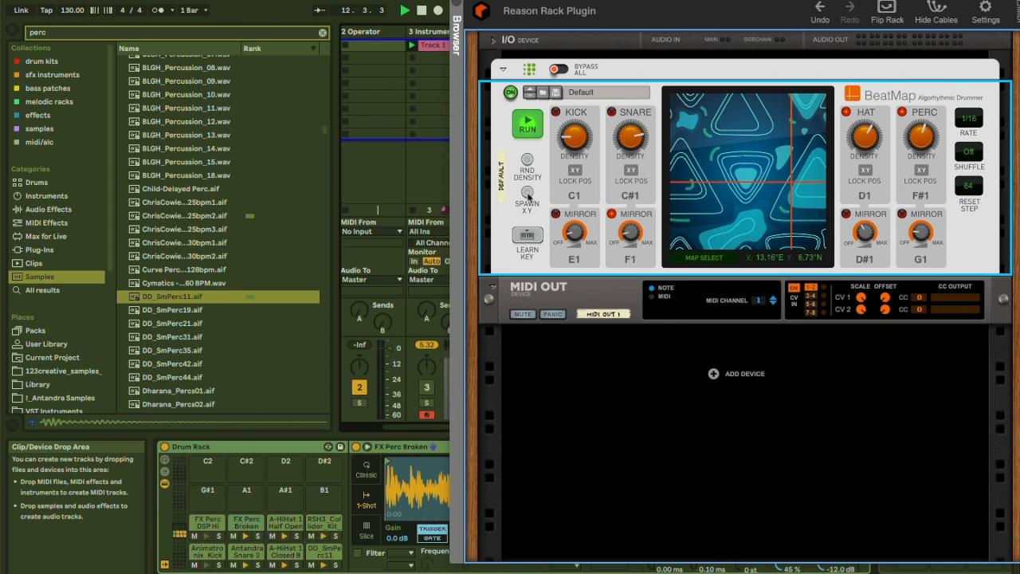
left_click(527, 193)
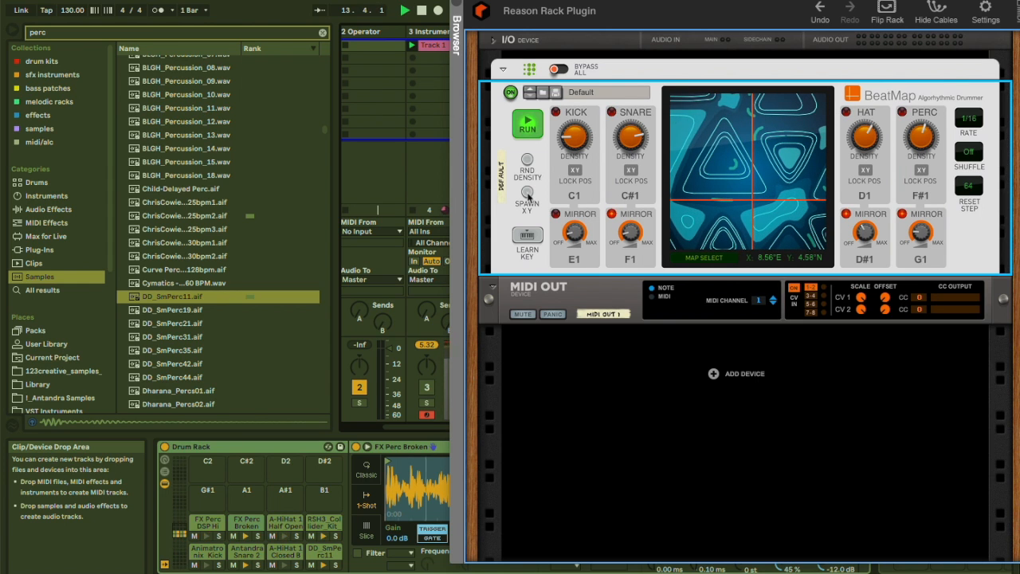
left_click(527, 192)
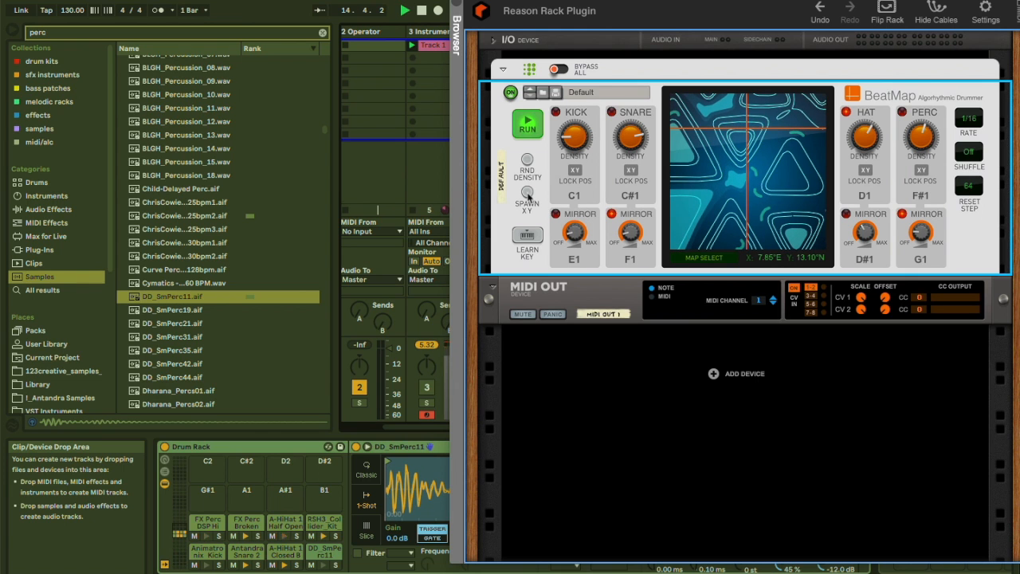
left_click(526, 192)
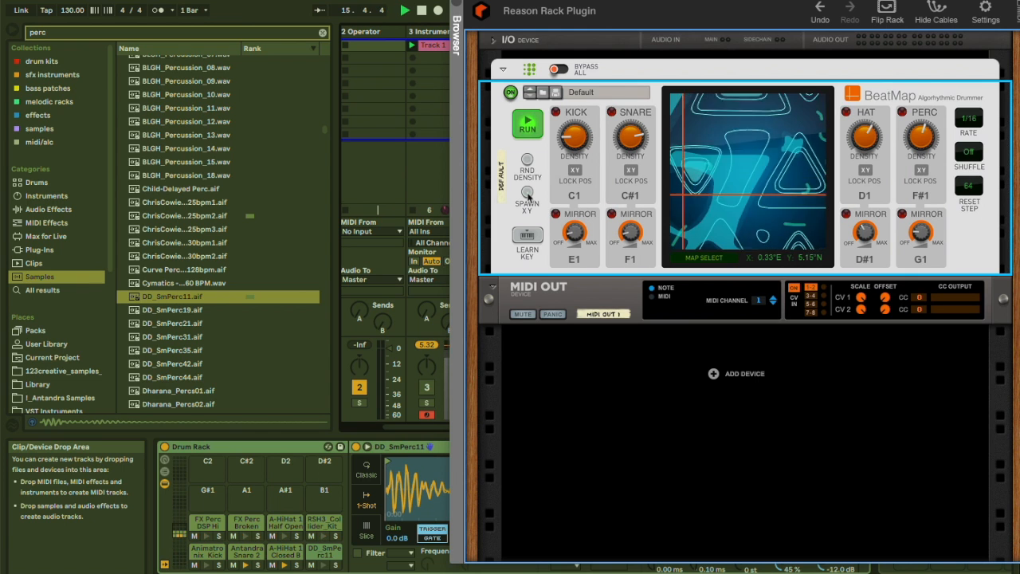
left_click(527, 192)
left_click(527, 193)
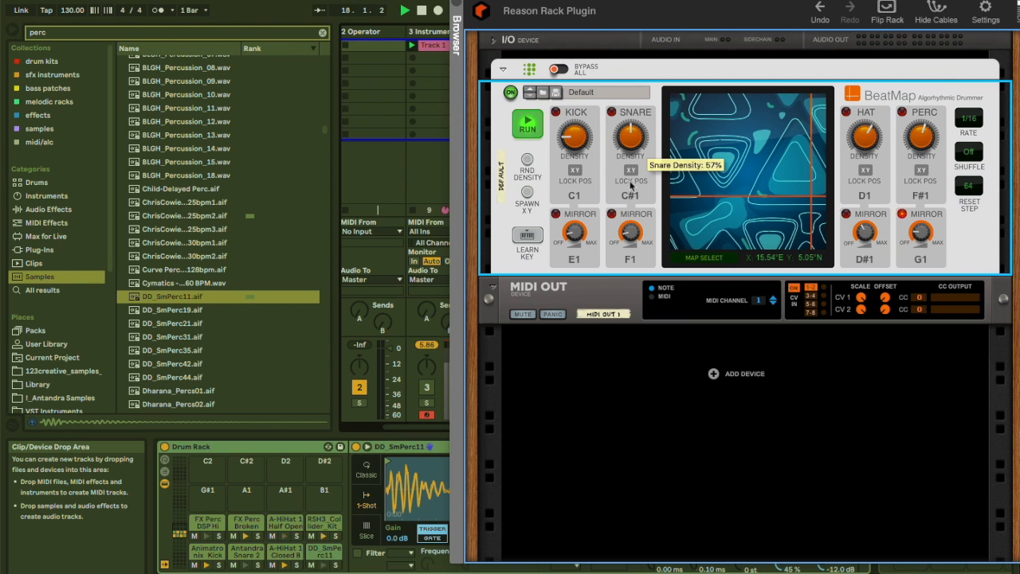
Toggle Learn Key on and off, then set the shuffle to 54% and play the pattern briefly.
left_click(528, 234)
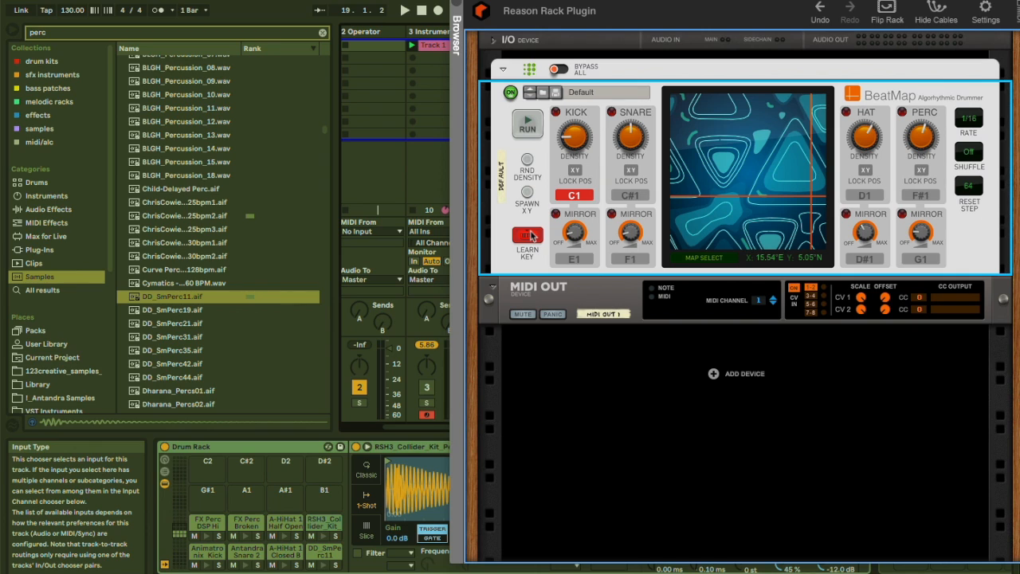
left_click(529, 235)
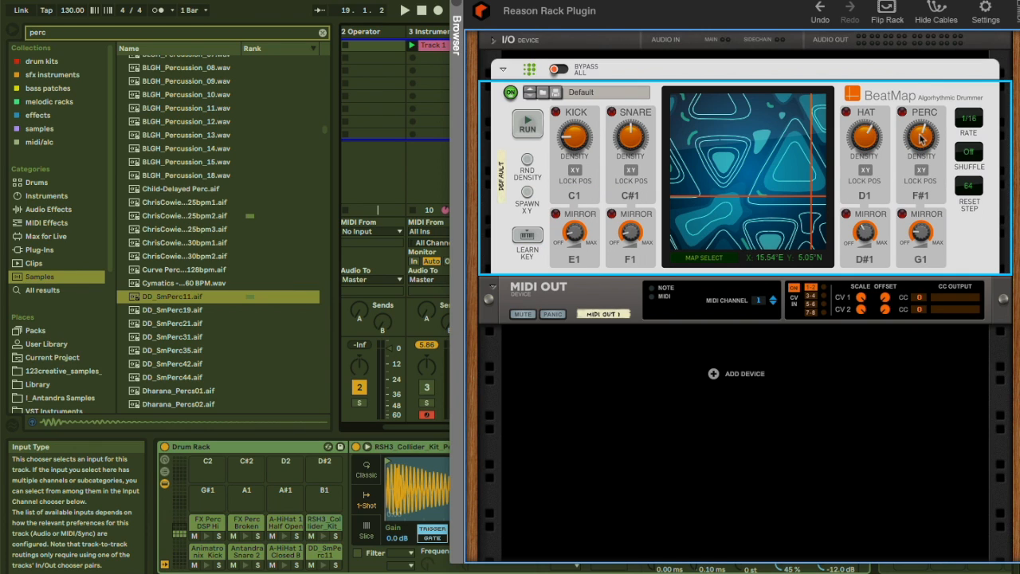
left_click_drag(965, 155, 969, 142)
key("space")
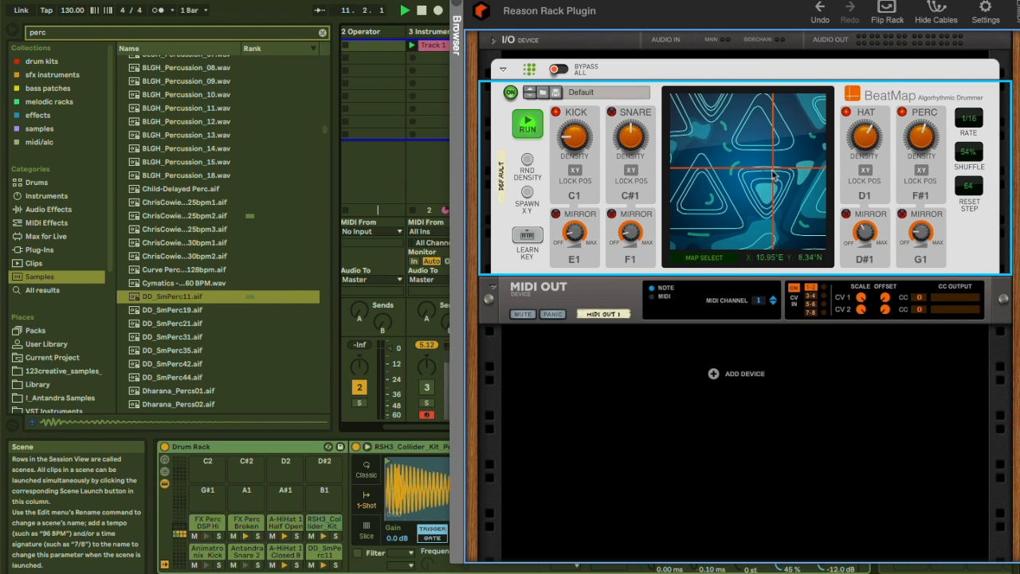
key("space")
Try the rate at 1/32 and then 1/16 while raising the shuffle to 67% during playback.
left_click(969, 118)
left_click(986, 141)
key("space")
left_click(973, 125)
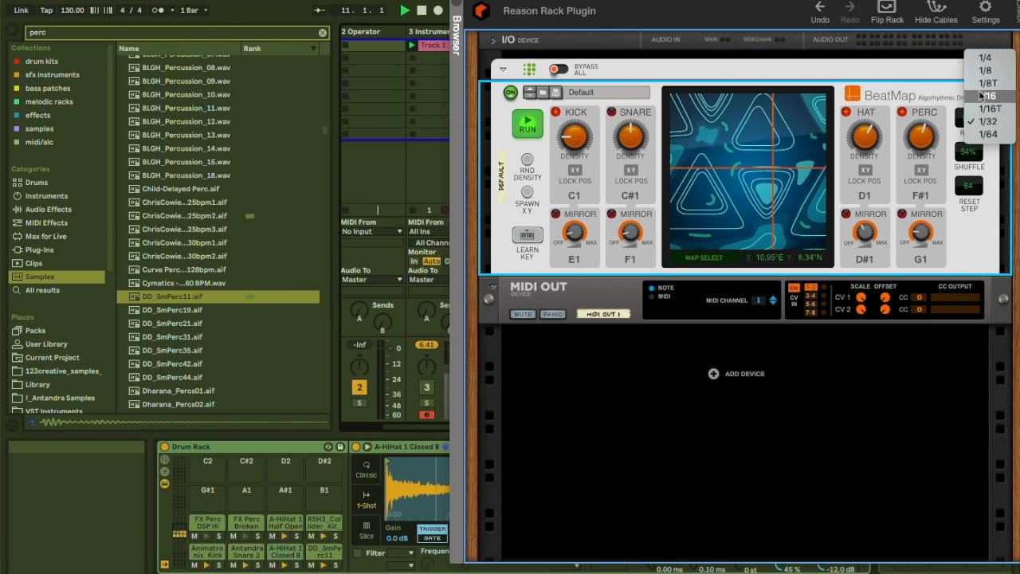
left_click(979, 96)
key("space")
left_click_drag(970, 152, 965, 54)
key("space")
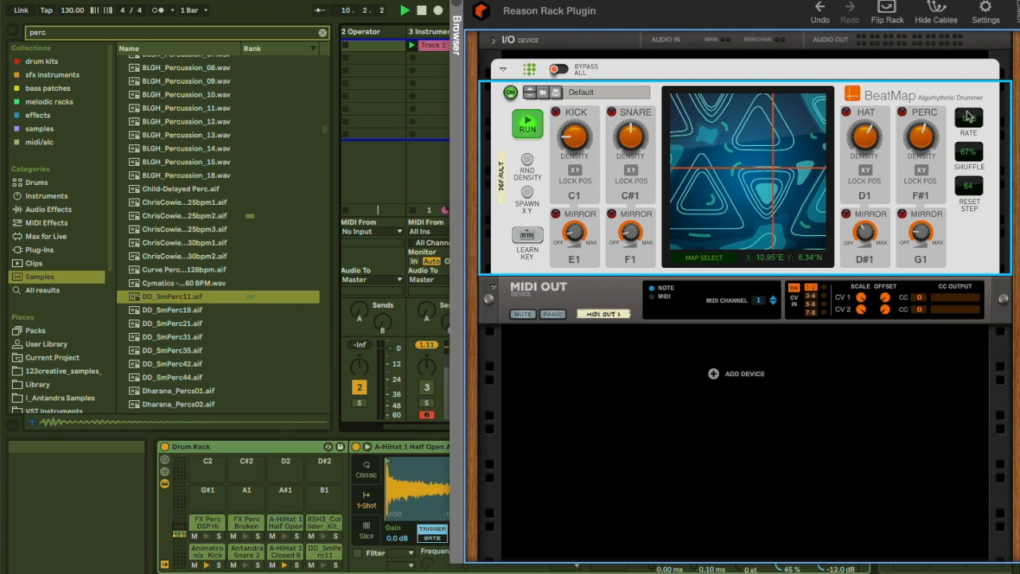
Set the BeatMap rate to 1/8 and play the pattern briefly.
left_click(967, 119)
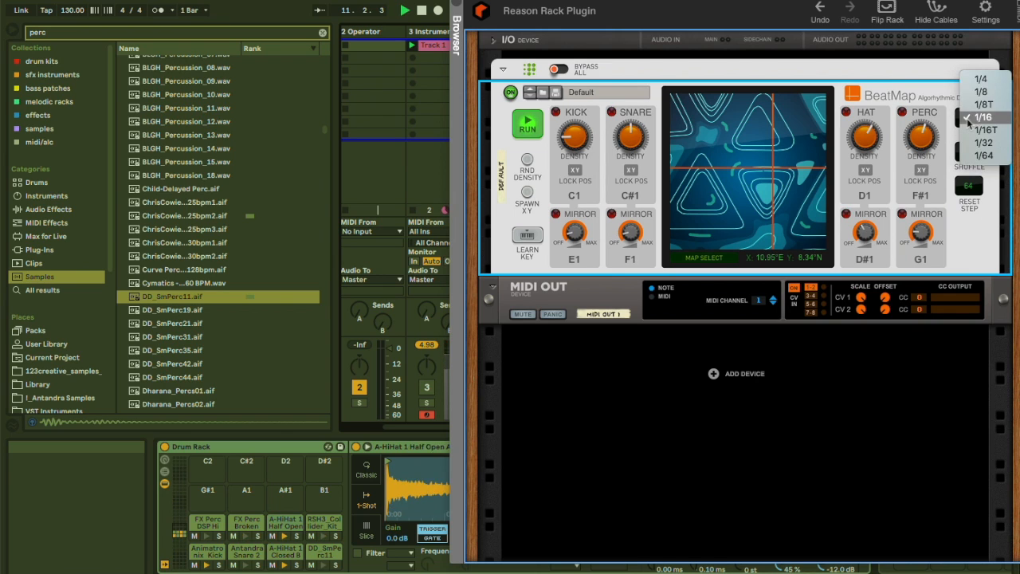
left_click(977, 95)
key("space")
key("space")
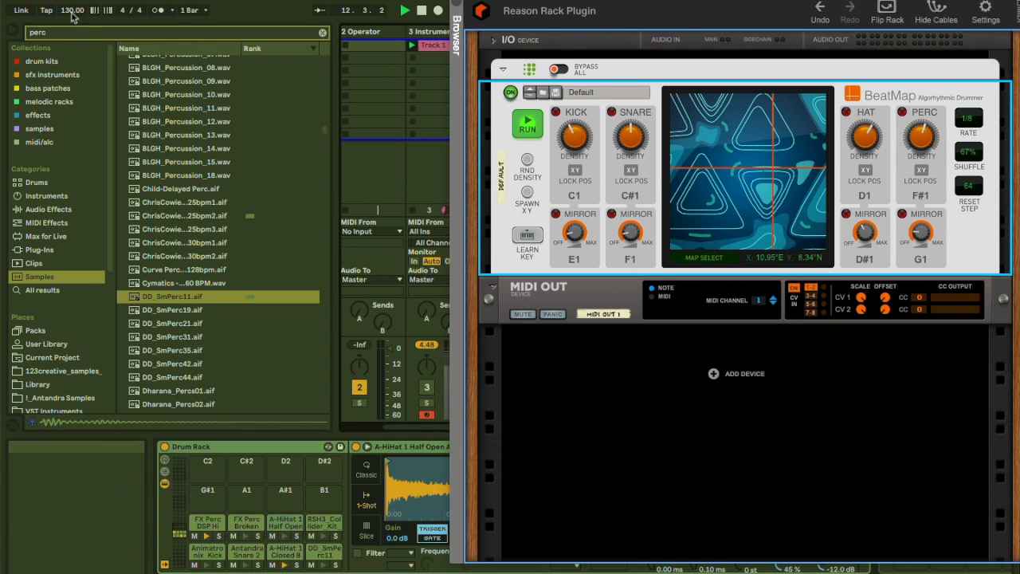
Raise the project tempo to 144 BPM.
left_click_drag(74, 12, 73, 3)
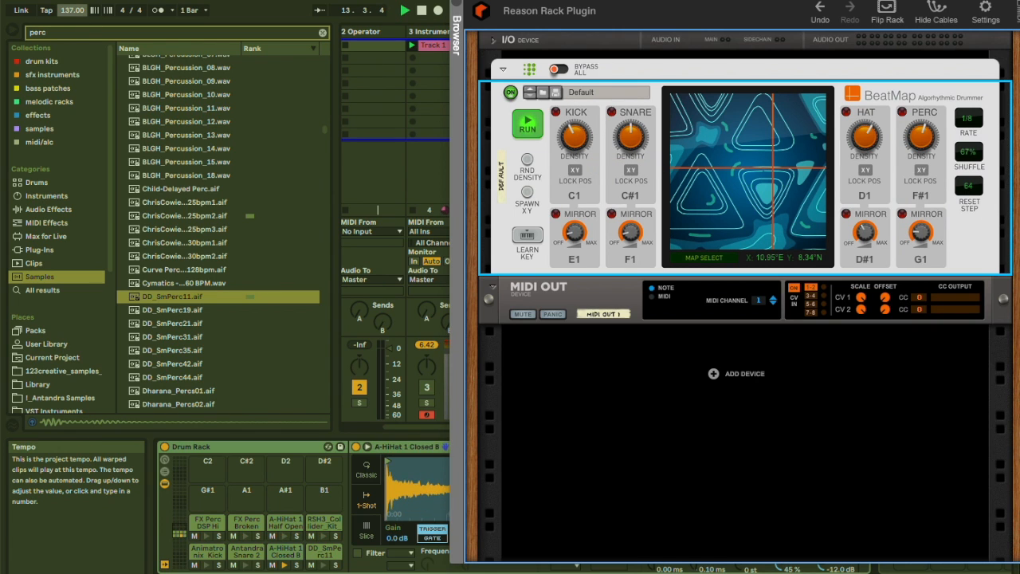
left_click_drag(74, 12, 74, 5)
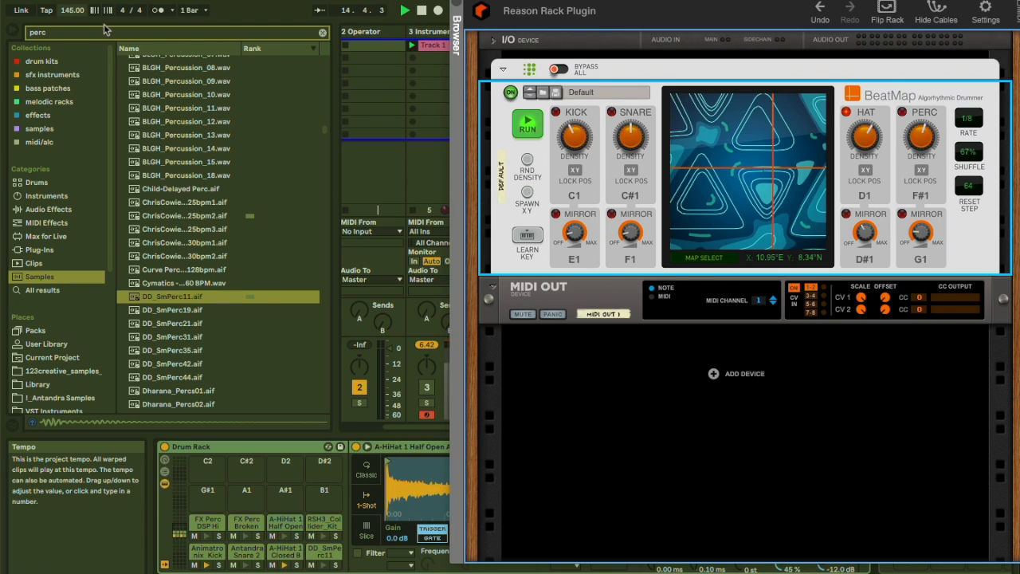
key("Down")
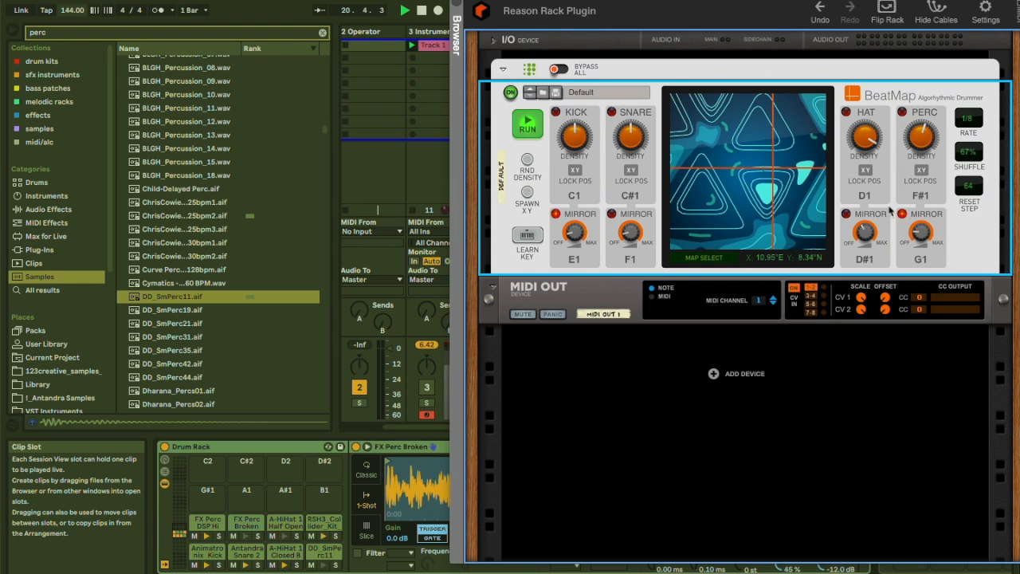
Move the map position lower left and raise the hat, perc and snare mirror amounts.
left_click(726, 211)
left_click_drag(866, 234, 879, 308)
left_click_drag(925, 233, 930, 377)
left_click_drag(633, 232, 665, 362)
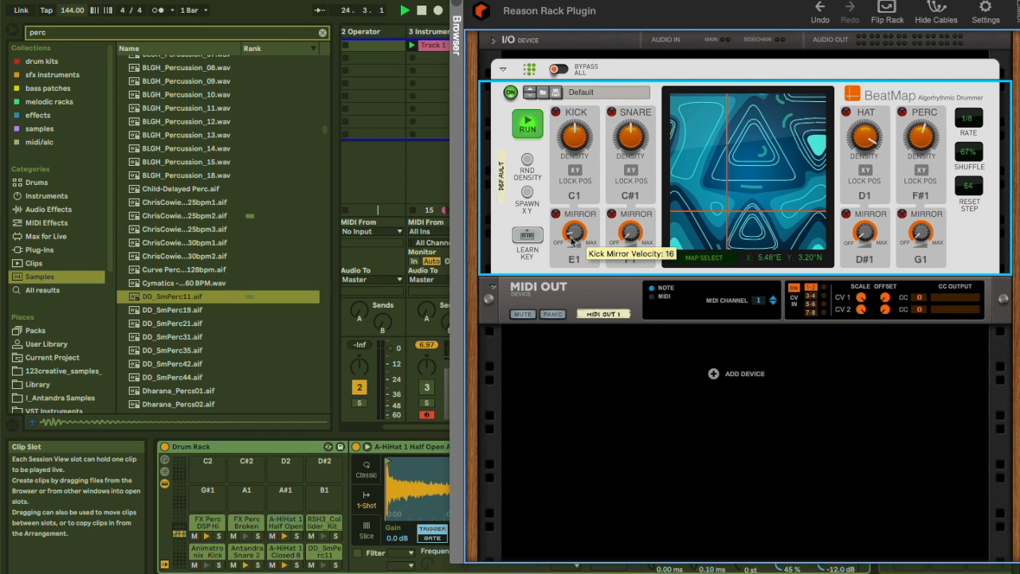
Raise the kick and snare densities, then stop playback.
left_click_drag(586, 144, 582, 86)
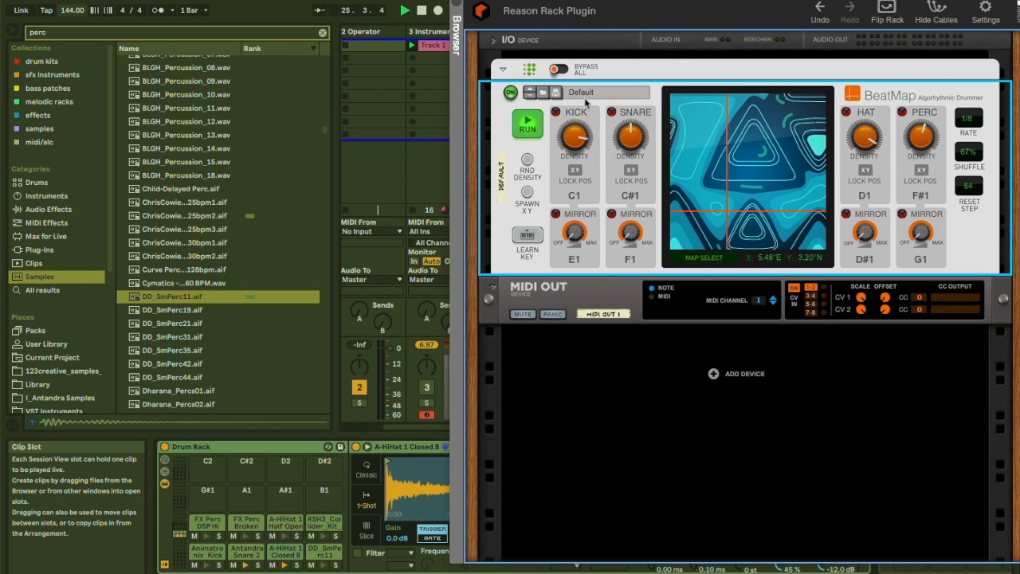
left_click_drag(636, 141, 634, 49)
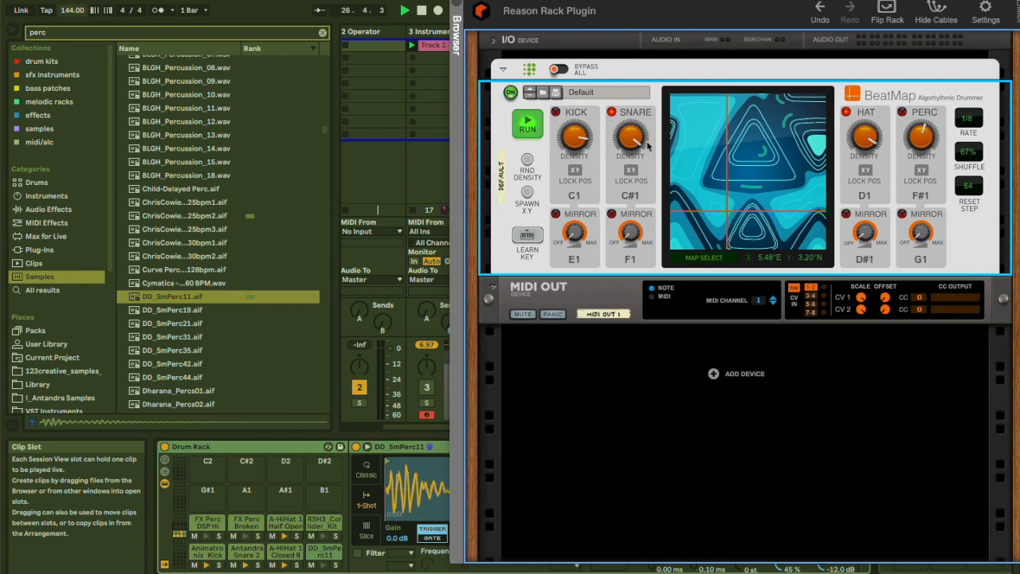
key("space")
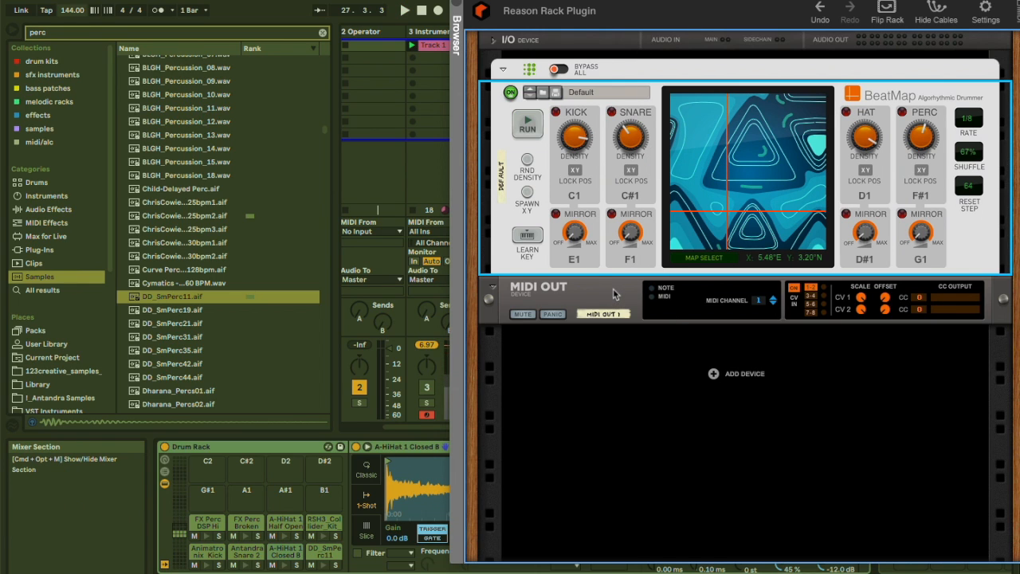
Shift the rack plugin window right and open the empty rack's context menu without choosing anything.
left_click_drag(534, 4, 619, 4)
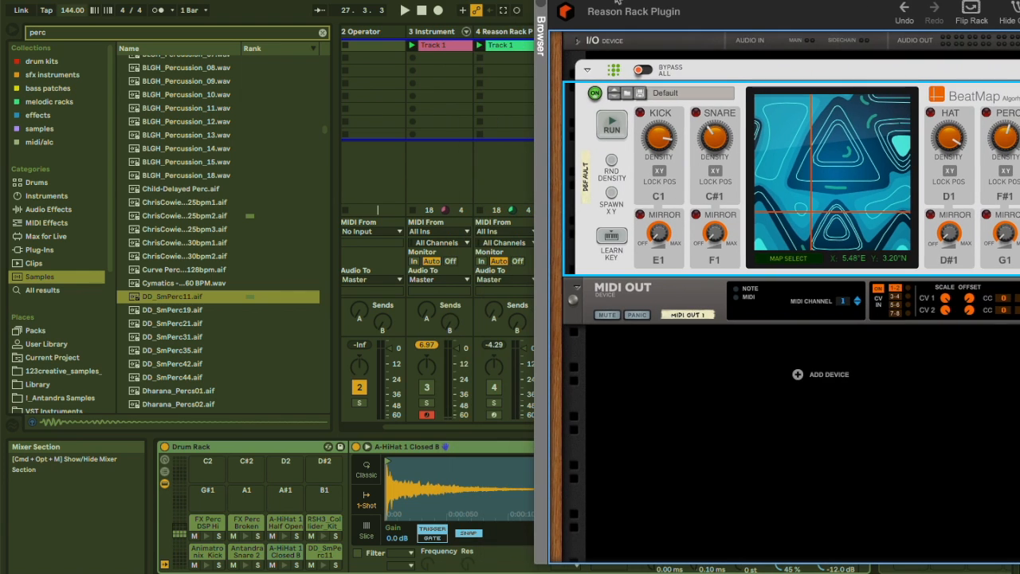
right_click(798, 375)
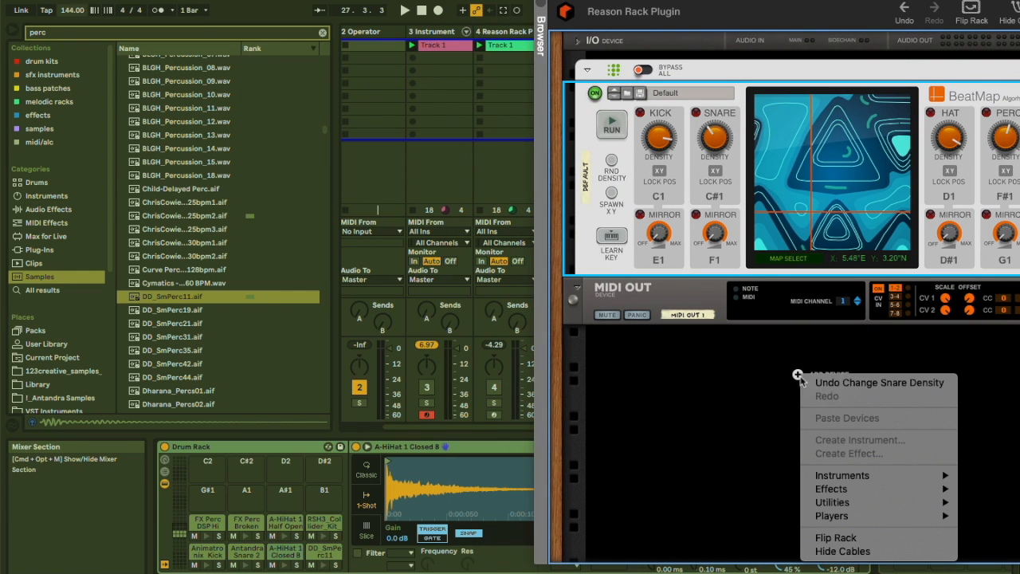
left_click(757, 458)
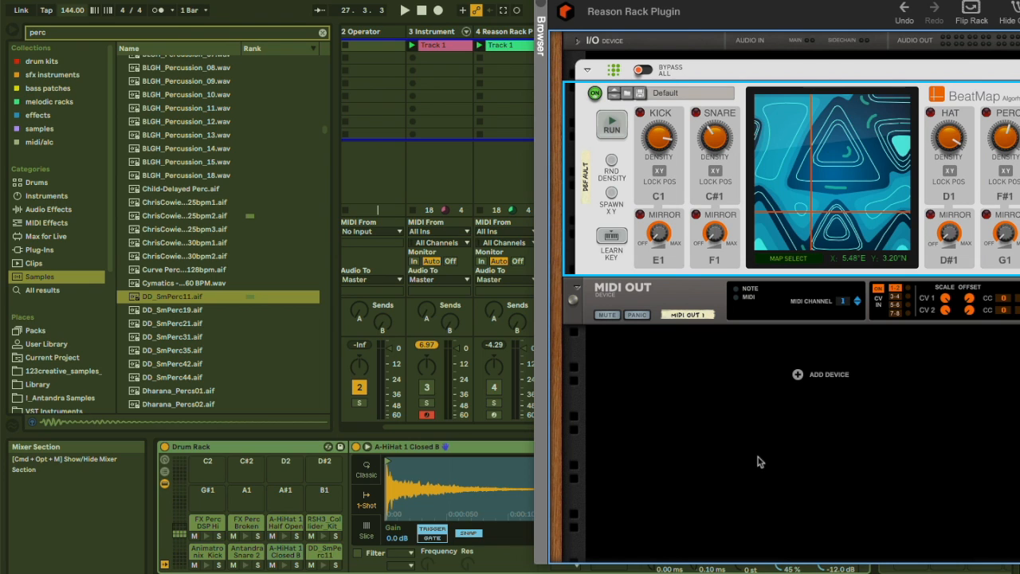